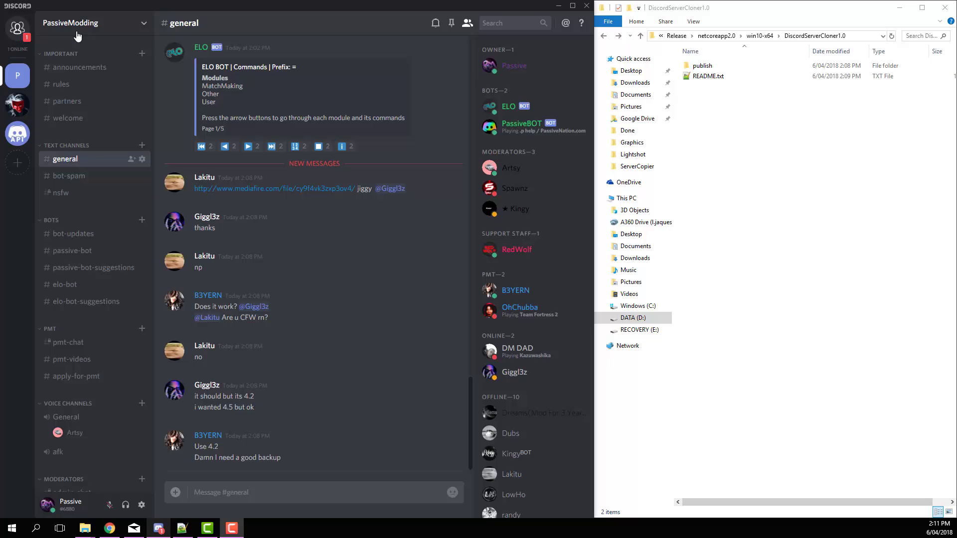
{"action": "scroll", "coordinate": [80, 439], "scroll_direction": "down", "scroll_amount": 1}
{"action": "scroll", "coordinate": [80, 439], "scroll_direction": "down", "scroll_amount": 1}
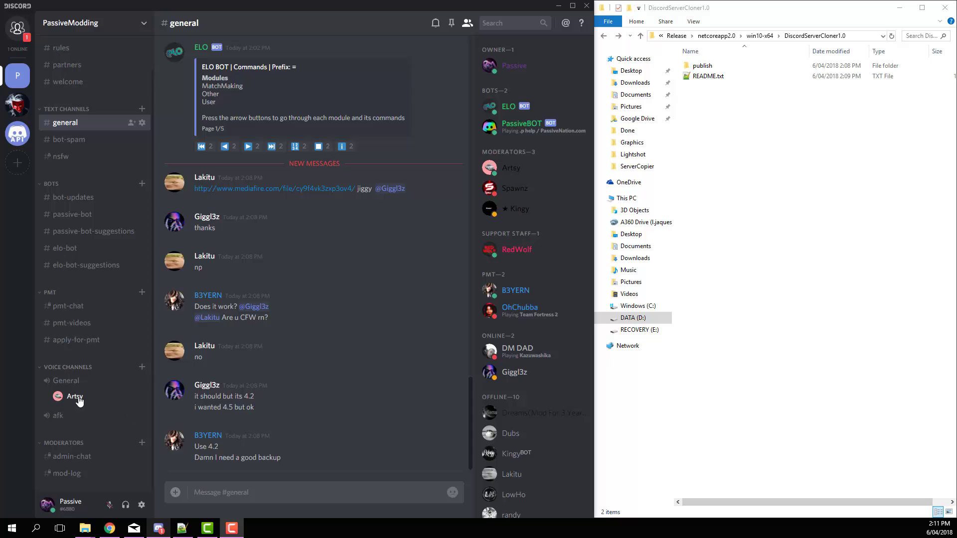
{"action": "scroll", "coordinate": [81, 93], "scroll_direction": "up", "scroll_amount": 2}
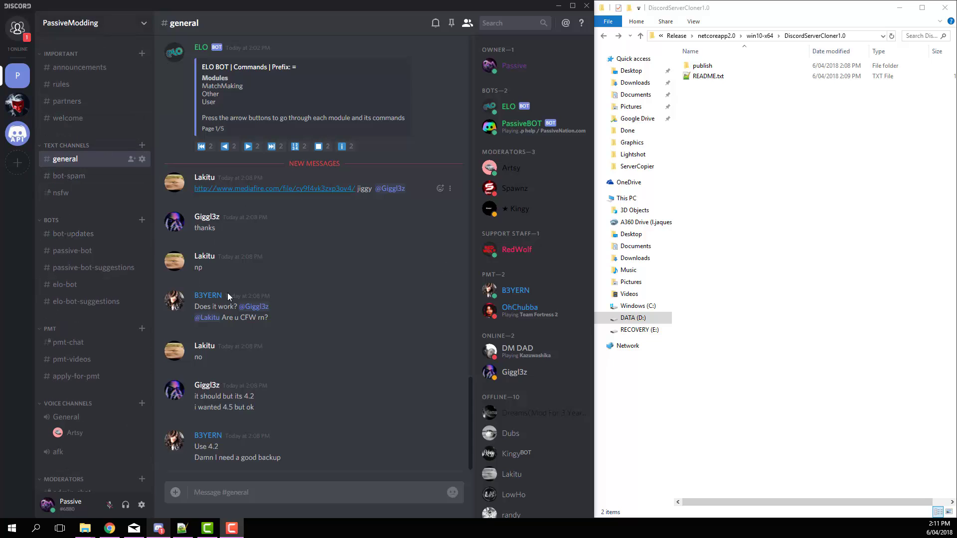
{"action": "left_click_drag", "start_coordinate": [322, 447], "coordinate": [209, 344]}
{"action": "left_click", "coordinate": [276, 330]}
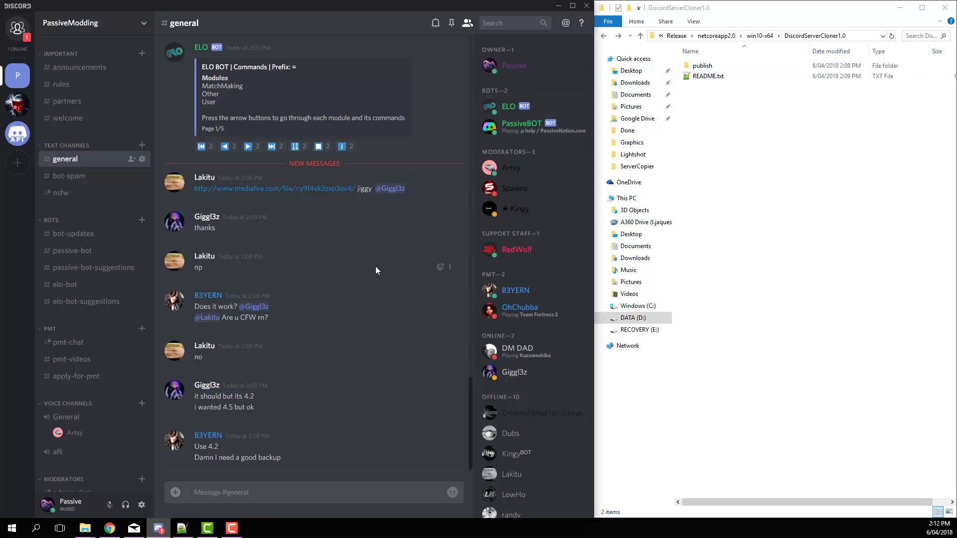
Step: Launch DiscordServerCloner.exe from the publish folder and answer y to its run question
{"action": "double_click", "coordinate": [714, 66]}
{"action": "scroll", "coordinate": [725, 314], "scroll_direction": "down", "scroll_amount": 10}
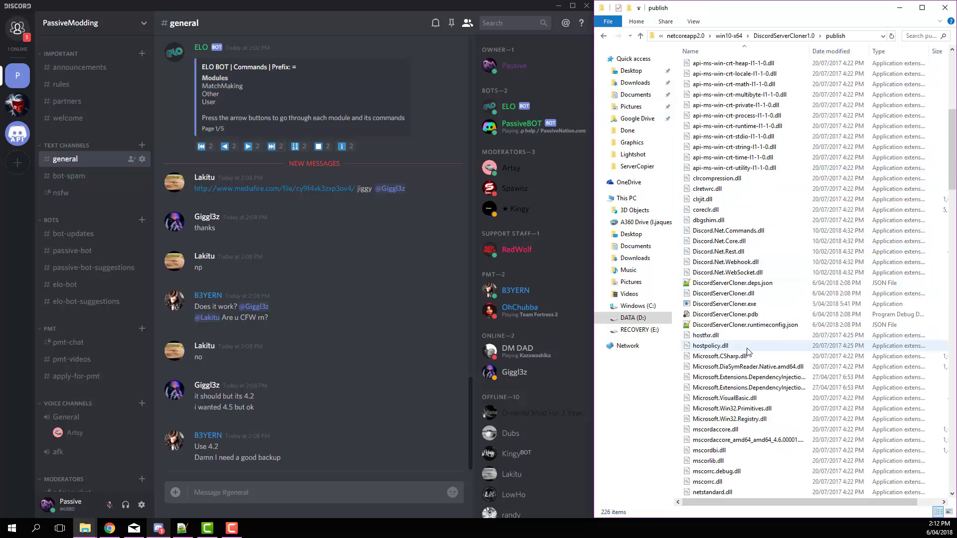
{"action": "double_click", "coordinate": [719, 305]}
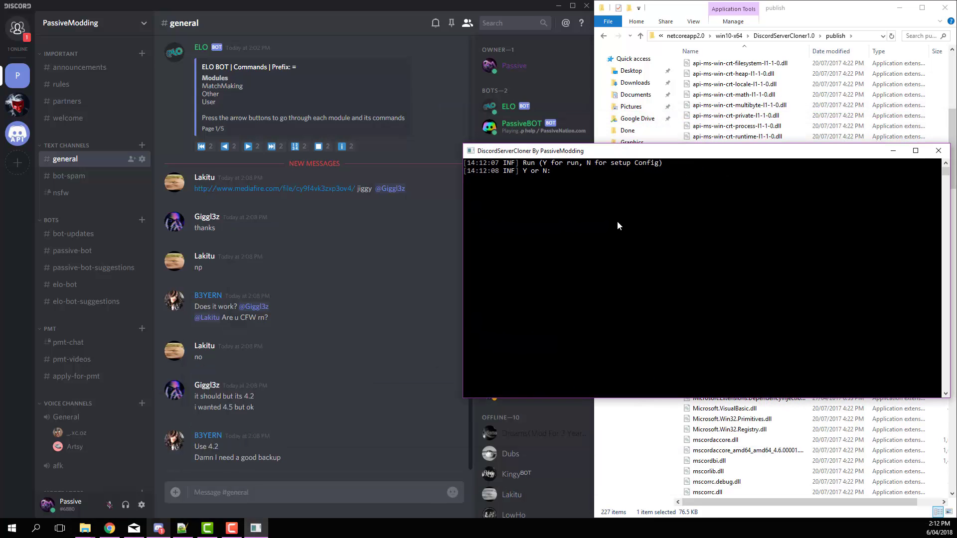
{"action": "type", "text": "y"}
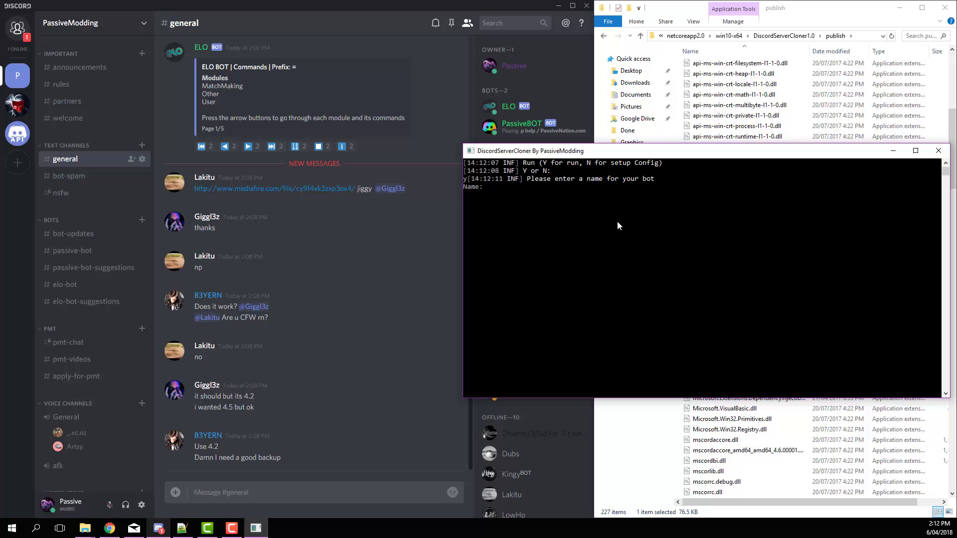
Step: Enter ServerCloner as the bot's name and "clone." as its command prefix in the setup console
{"action": "type", "text": "Server"}
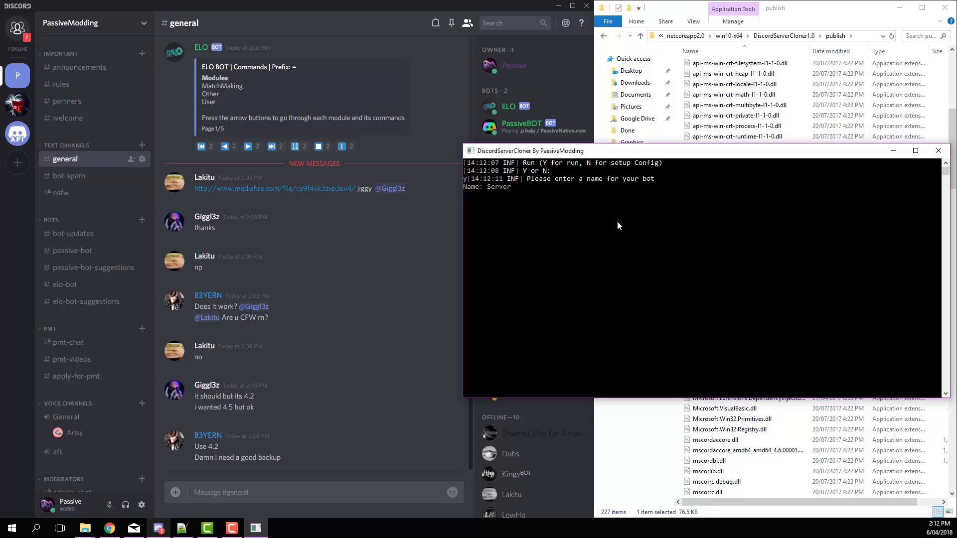
{"action": "type", "text": "Cloner"}
{"action": "key", "text": "Return"}
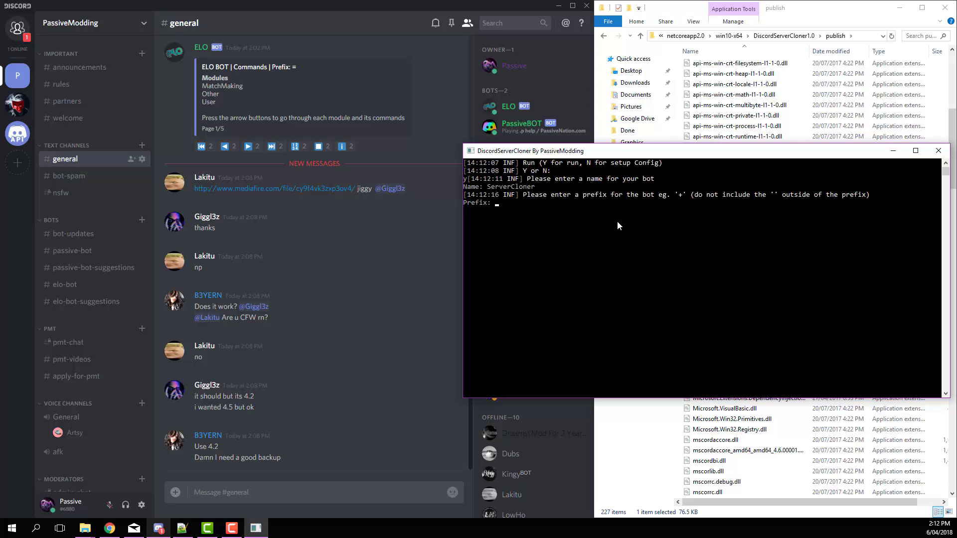
{"action": "type", "text": "clone."}
{"action": "key", "text": "Return"}
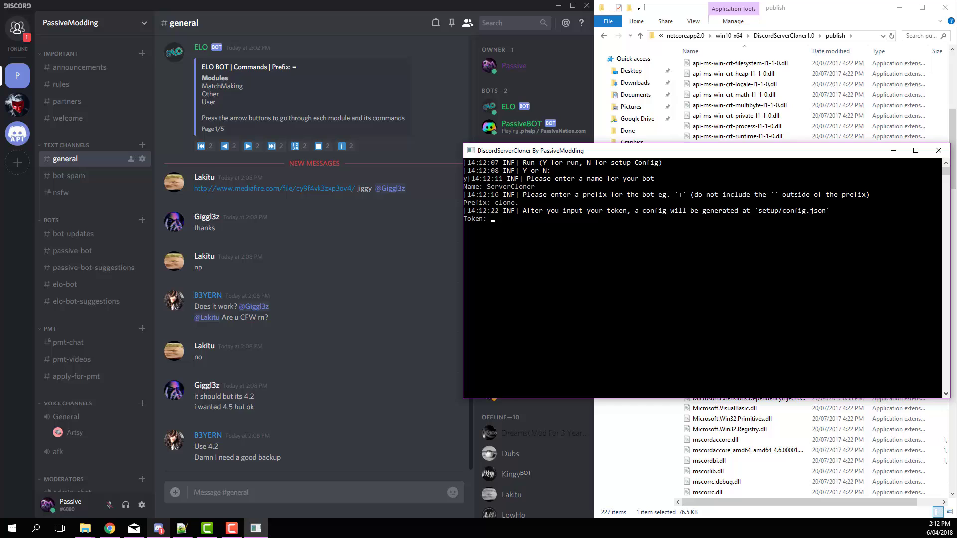
Step: Switch to Chrome and create a new Discord developer app named ServerCloner
{"action": "left_click", "coordinate": [110, 529]}
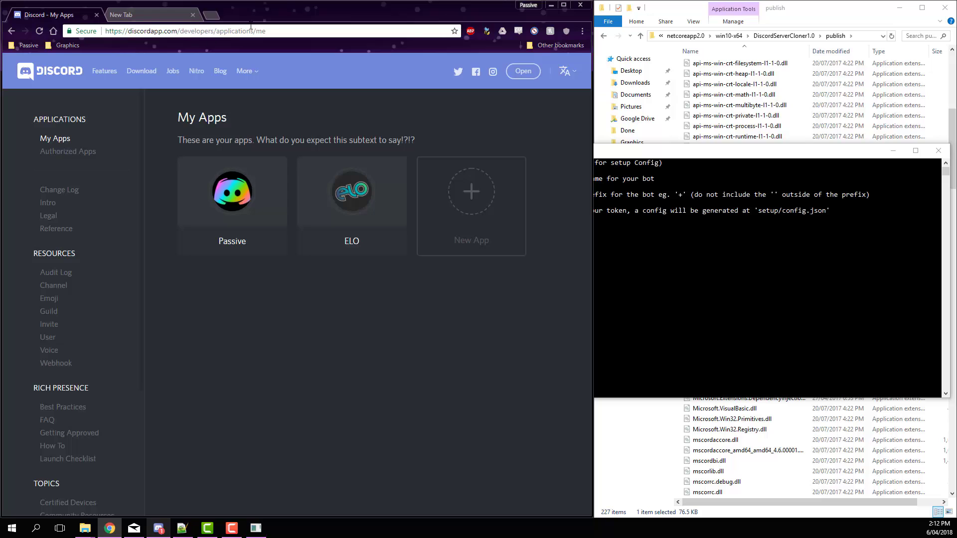
{"action": "left_click", "coordinate": [484, 199]}
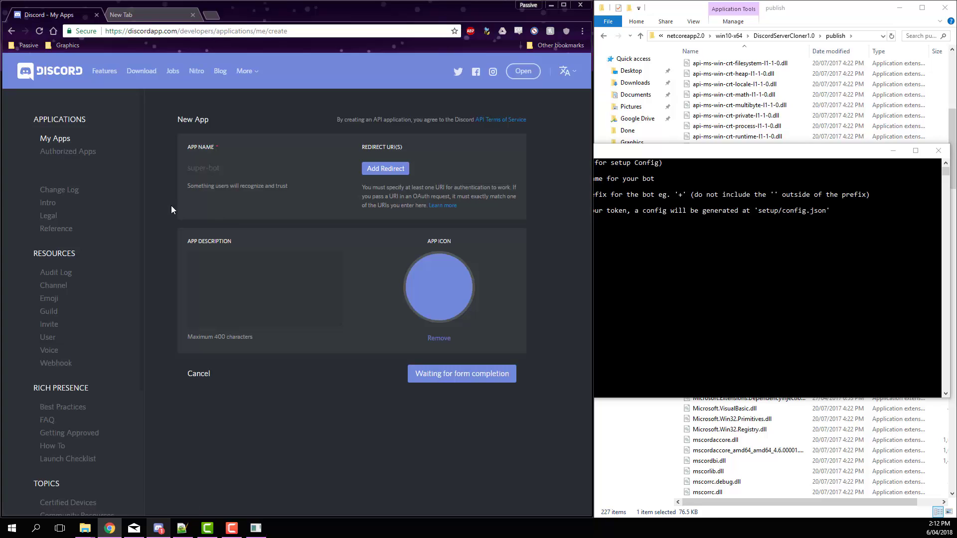
{"action": "left_click", "coordinate": [252, 172]}
{"action": "type", "text": "Server"}
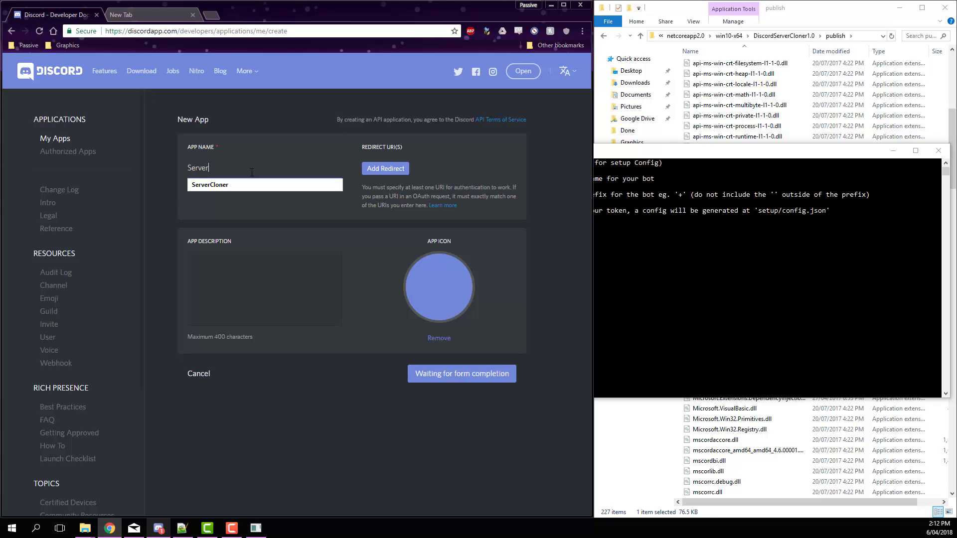
{"action": "key", "text": "Down"}
{"action": "key", "text": "Return"}
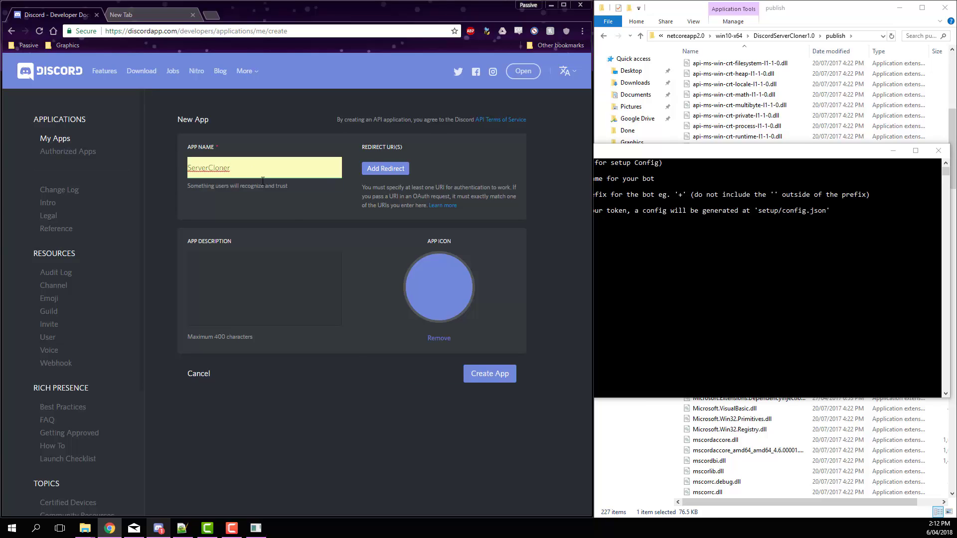
{"action": "left_click", "coordinate": [483, 375]}
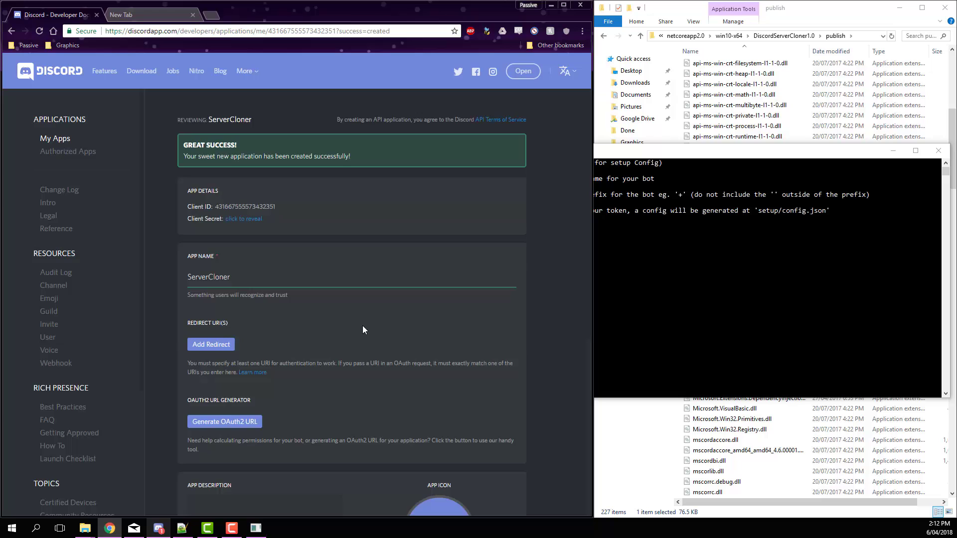
Step: Add a bot user to the ServerCloner app and confirm the irreversible action
{"action": "scroll", "coordinate": [363, 329], "scroll_direction": "down", "scroll_amount": 5}
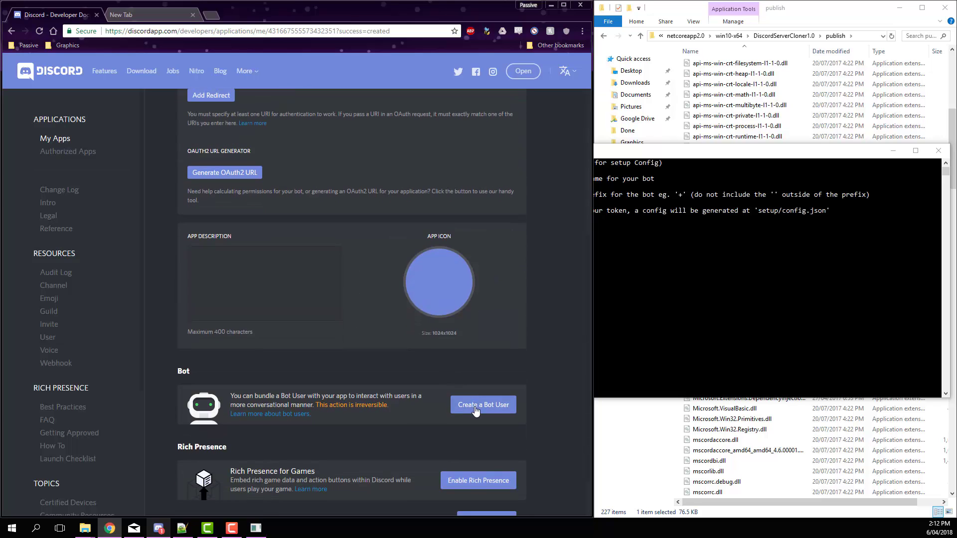
{"action": "left_click", "coordinate": [475, 410]}
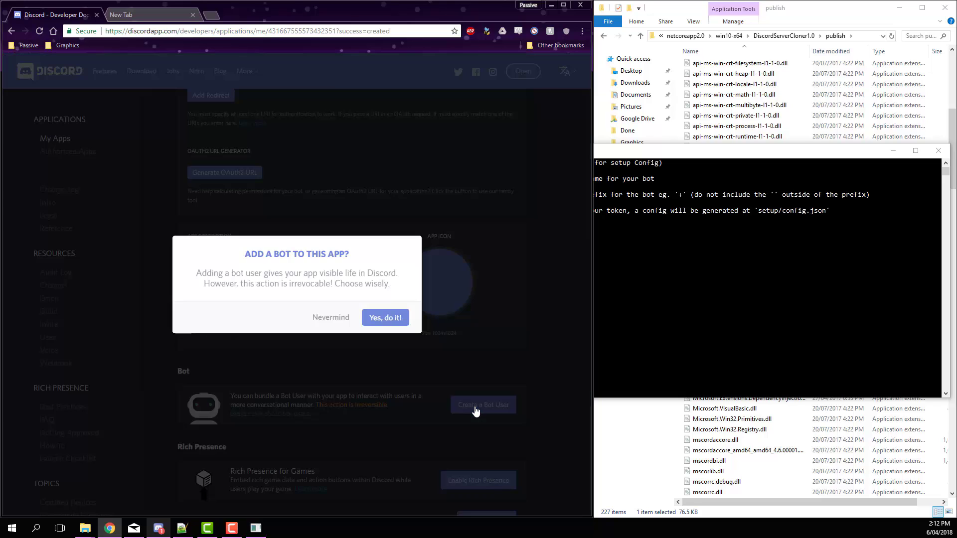
{"action": "left_click", "coordinate": [377, 320]}
{"action": "scroll", "coordinate": [387, 323], "scroll_direction": "down", "scroll_amount": 3}
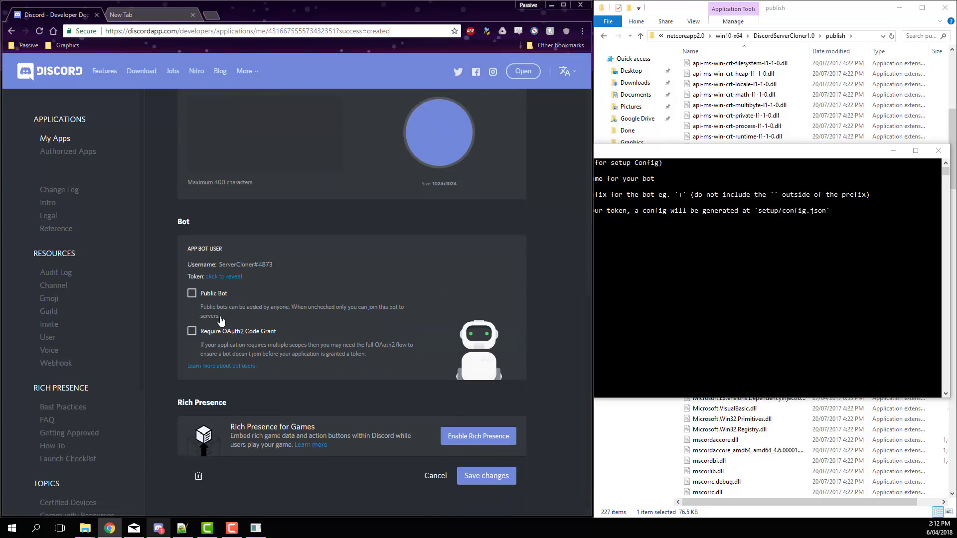
Step: Reveal the ServerCloner bot user's token and copy all of it
{"action": "left_click", "coordinate": [215, 277]}
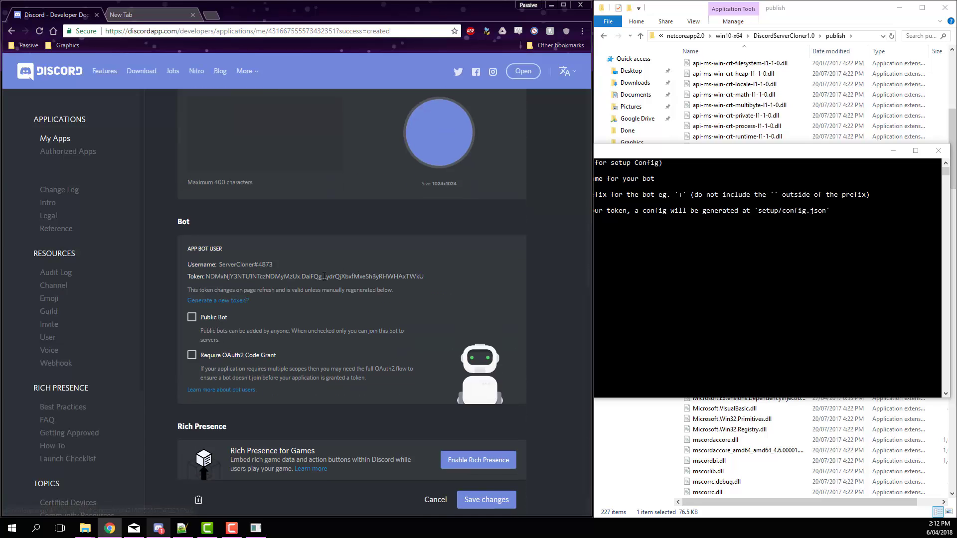
{"action": "left_click_drag", "start_coordinate": [426, 276], "coordinate": [209, 277]}
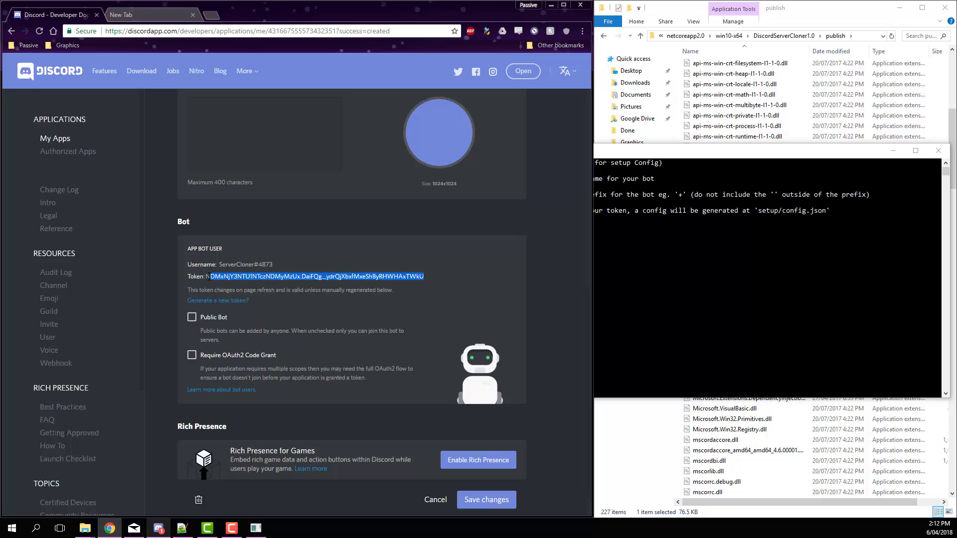
{"action": "right_click", "coordinate": [207, 278]}
{"action": "left_click", "coordinate": [234, 282]}
Step: Paste the bot token into the DiscordServerCloner console and answer y to AutoRun the bot from now on
{"action": "left_click", "coordinate": [480, 295]}
{"action": "left_click", "coordinate": [678, 277]}
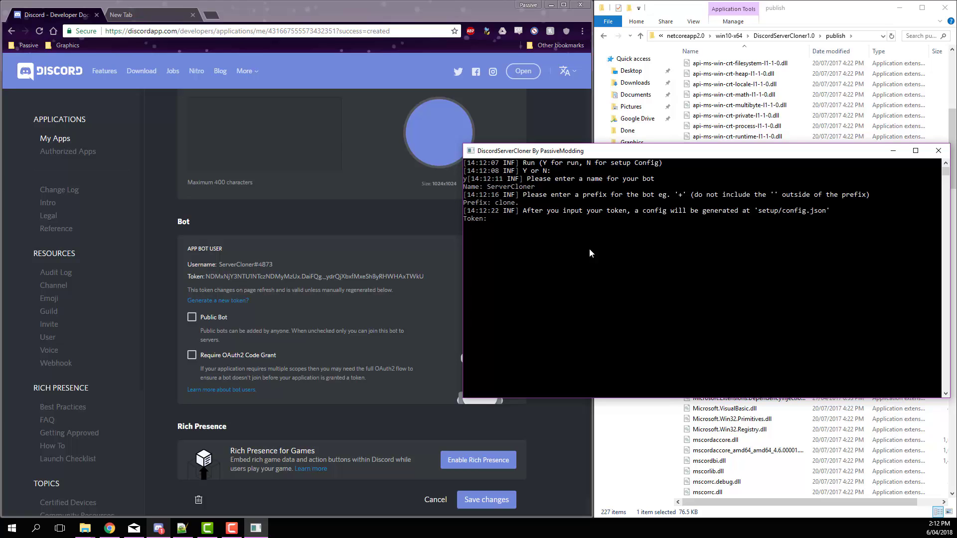
{"action": "key", "text": "ctrl+v"}
{"action": "key", "text": "Return"}
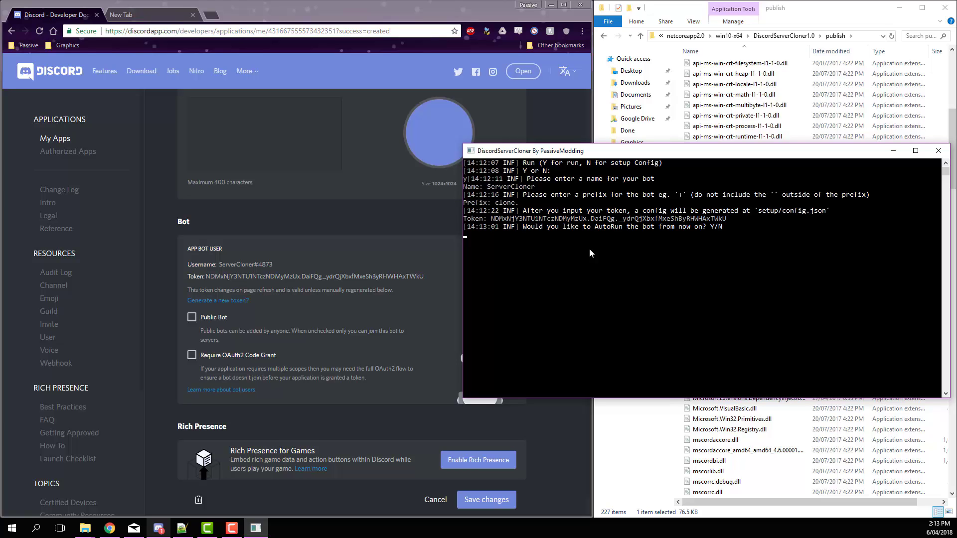
{"action": "type", "text": "y"}
{"action": "key", "text": "Return"}
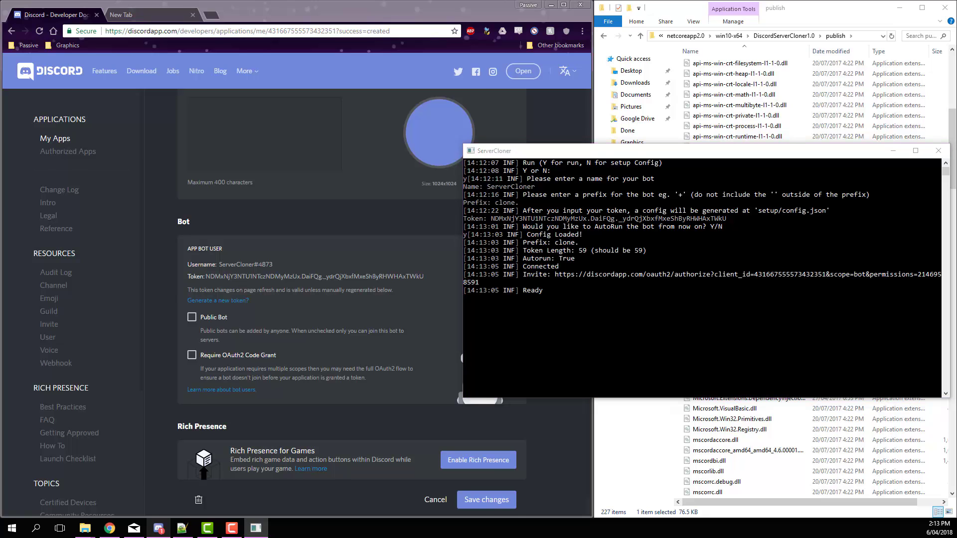
Step: Copy the bot's full invite link from the ServerCloner console and open it in a Chrome tab
{"action": "key", "text": "alt+Tab"}
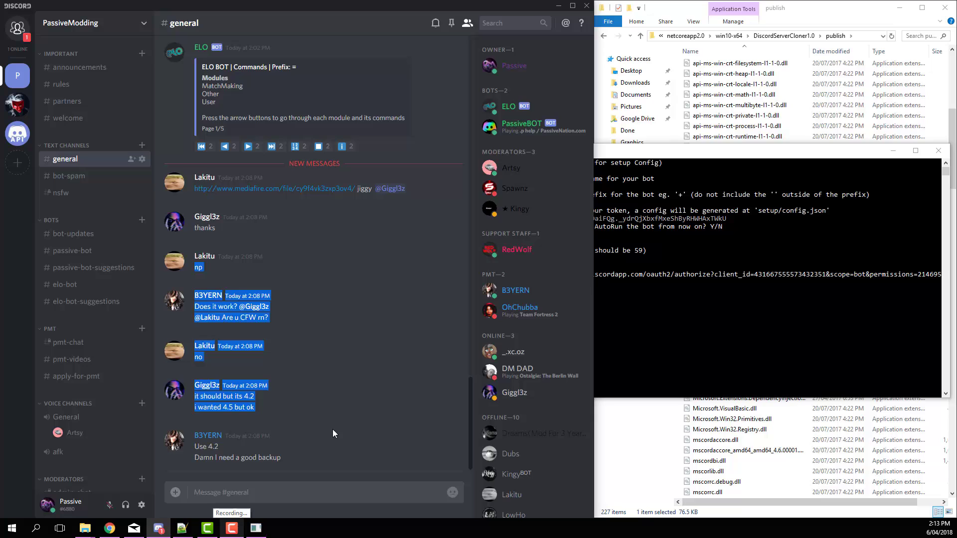
{"action": "left_click", "coordinate": [710, 277]}
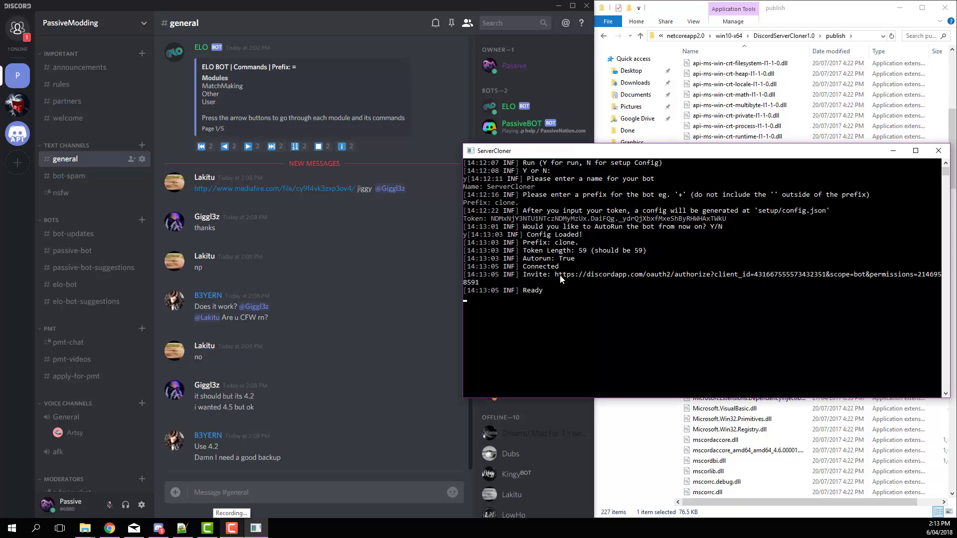
{"action": "left_click_drag", "start_coordinate": [556, 275], "coordinate": [479, 284]}
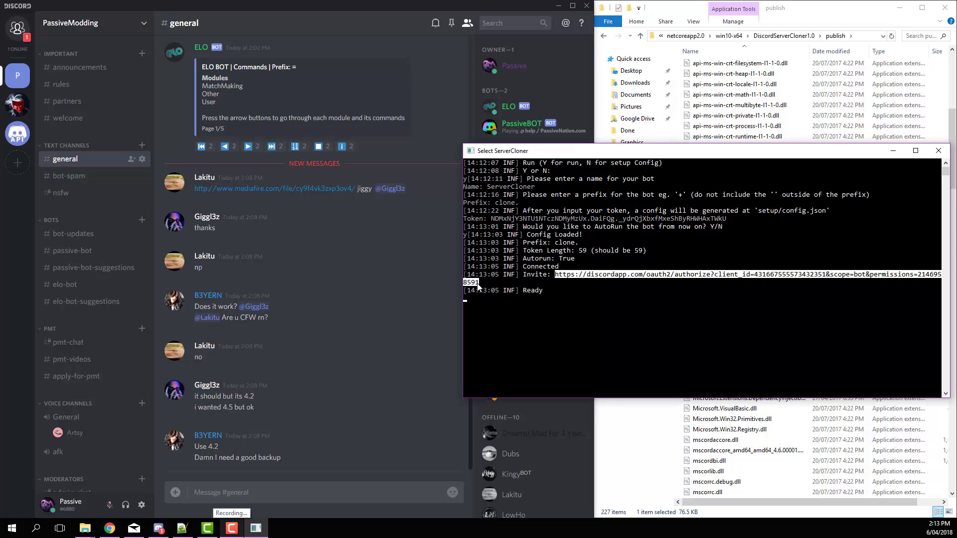
{"action": "right_click", "coordinate": [479, 284]}
{"action": "left_click", "coordinate": [111, 532]}
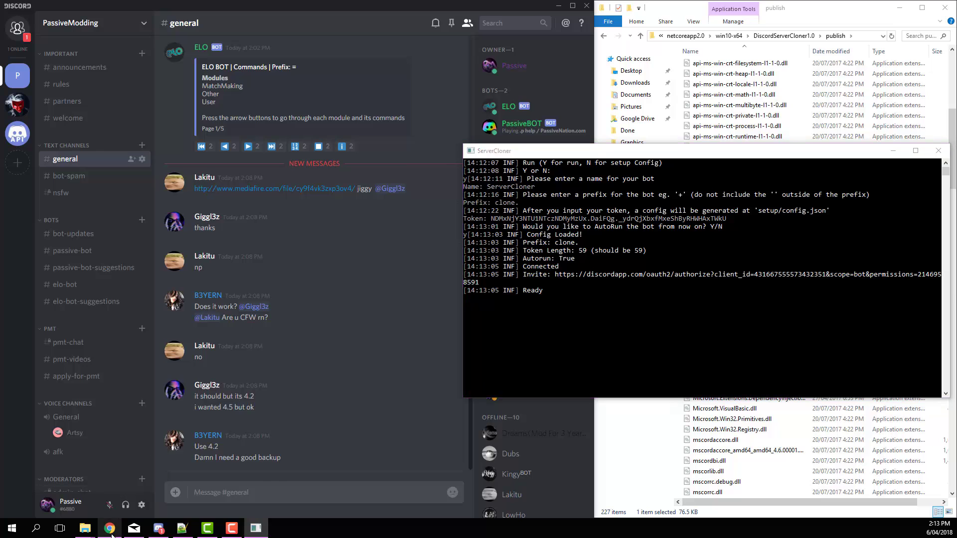
{"action": "key", "text": "ctrl+t"}
{"action": "key", "text": "ctrl+v"}
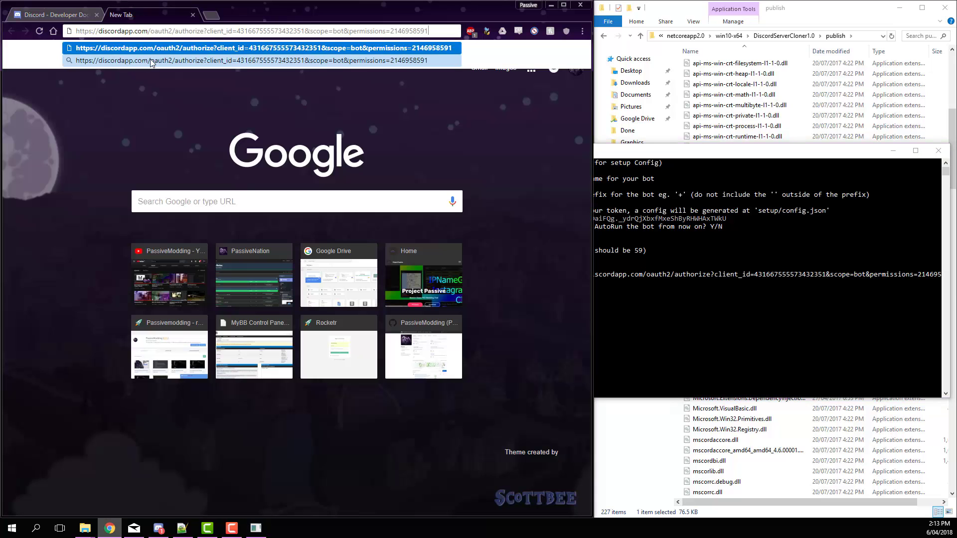
{"action": "key", "text": "Return"}
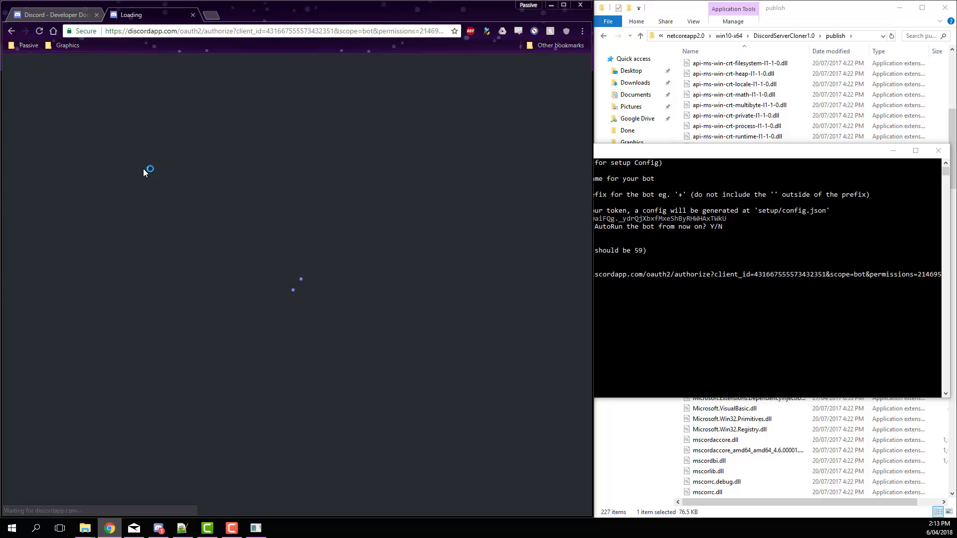
Step: Authorize ServerCloner with all listed permissions on the PassiveModding server and complete the "I'm not a robot" check
{"action": "left_click", "coordinate": [239, 250]}
{"action": "left_click", "coordinate": [230, 293]}
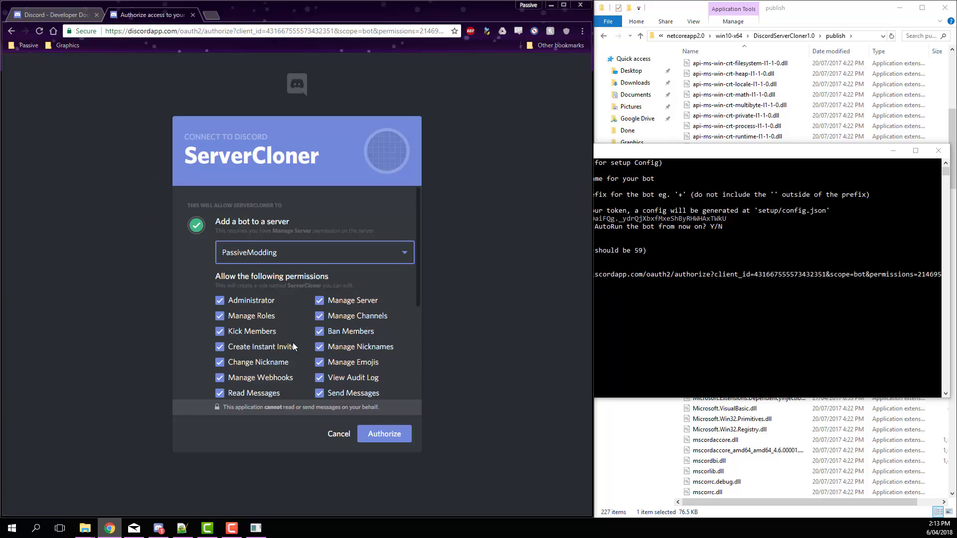
{"action": "left_click", "coordinate": [372, 438]}
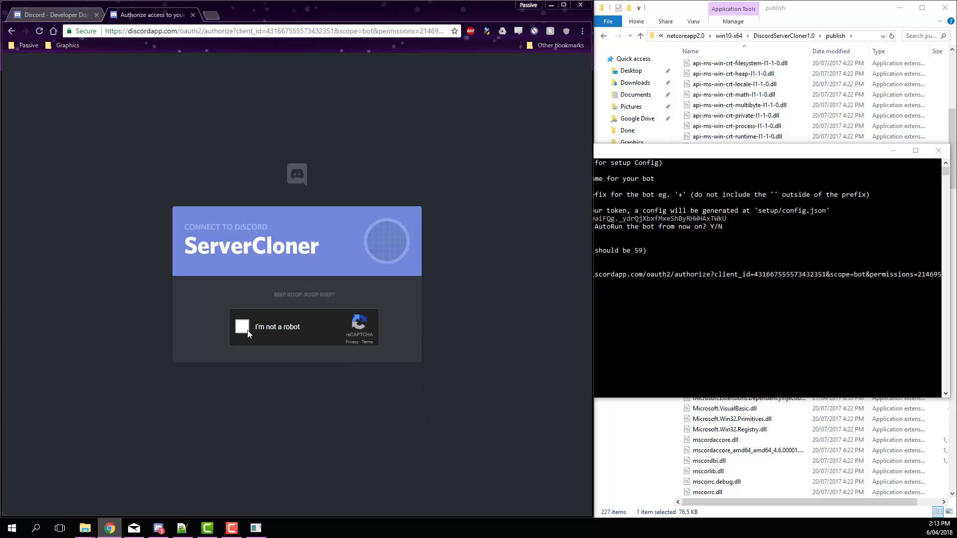
{"action": "left_click", "coordinate": [247, 331]}
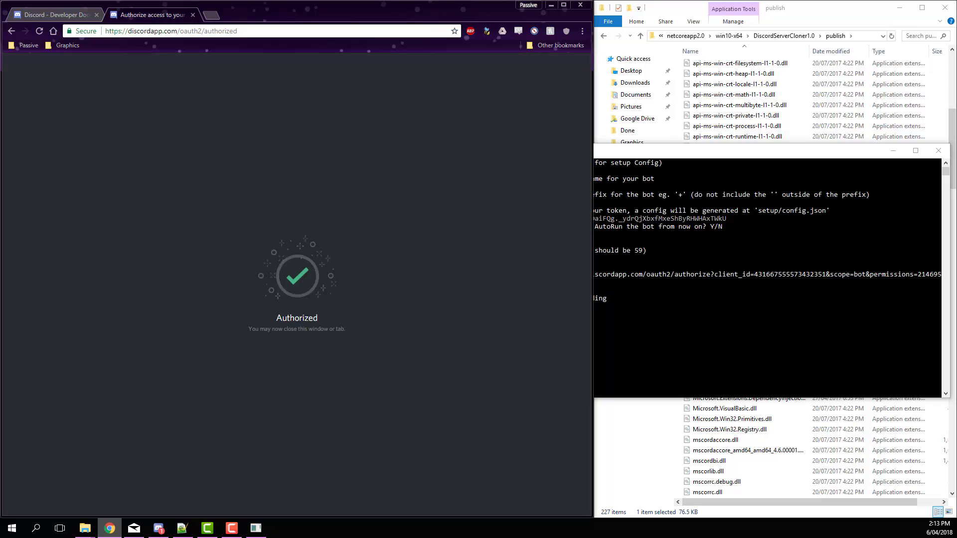
Step: Switch to the Discord app and read ServerCloner's welcome message in the announcements channel
{"action": "key", "text": "alt+Tab"}
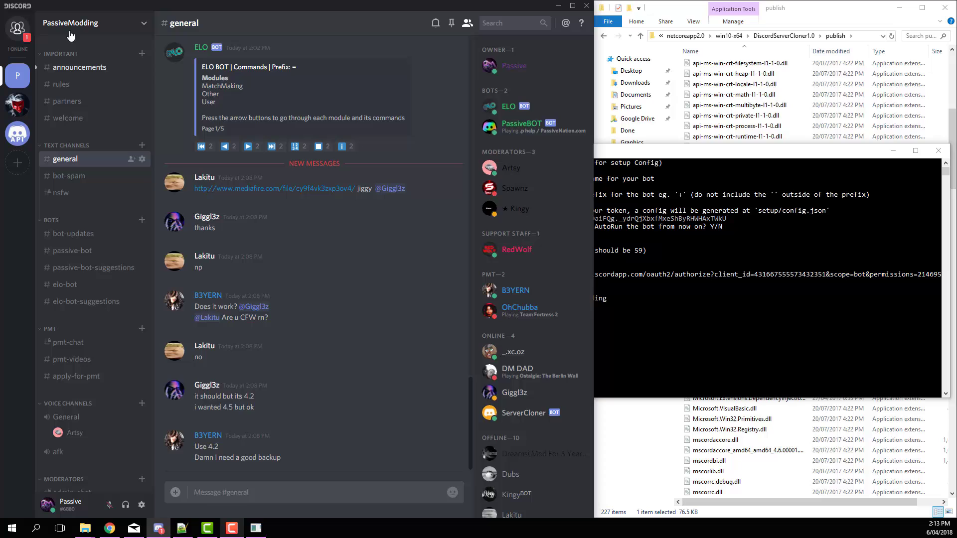
{"action": "left_click", "coordinate": [72, 67]}
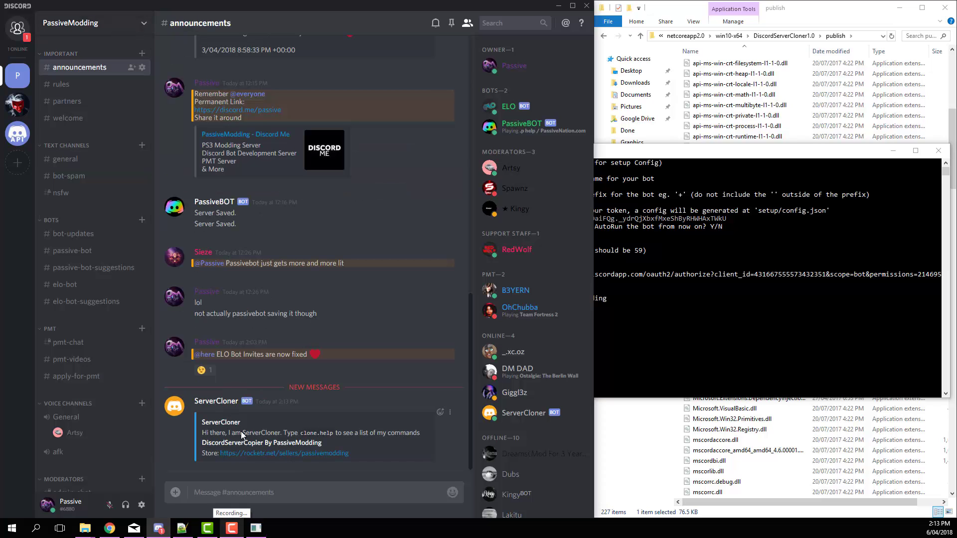
{"action": "mouse_move", "coordinate": [381, 452]}
{"action": "left_mouse_down"}
{"action": "mouse_move", "coordinate": [234, 415]}
{"action": "mouse_move", "coordinate": [368, 457]}
{"action": "mouse_move", "coordinate": [349, 437]}
{"action": "mouse_move", "coordinate": [247, 431]}
{"action": "left_mouse_up"}
{"action": "left_click", "coordinate": [252, 422]}
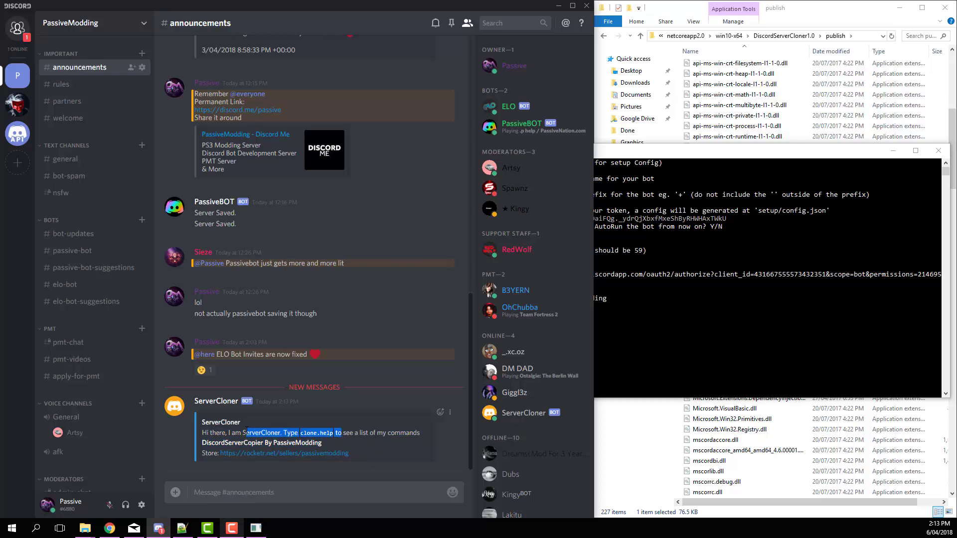
{"action": "left_click", "coordinate": [246, 431]}
Step: In the PassiveModding server settings, move the ServerCloner role above the Passive role in the role list and save the changes
{"action": "left_click", "coordinate": [65, 27]}
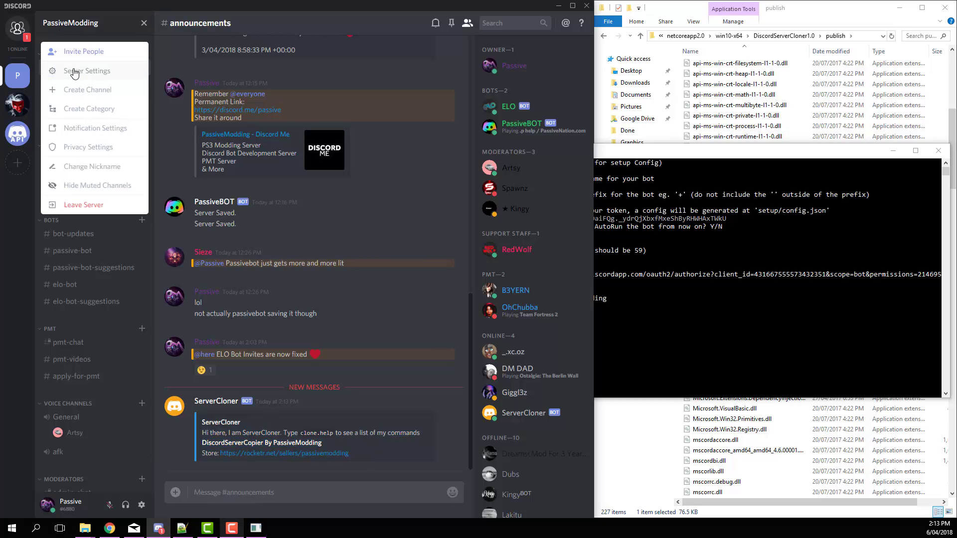
{"action": "left_click", "coordinate": [75, 73]}
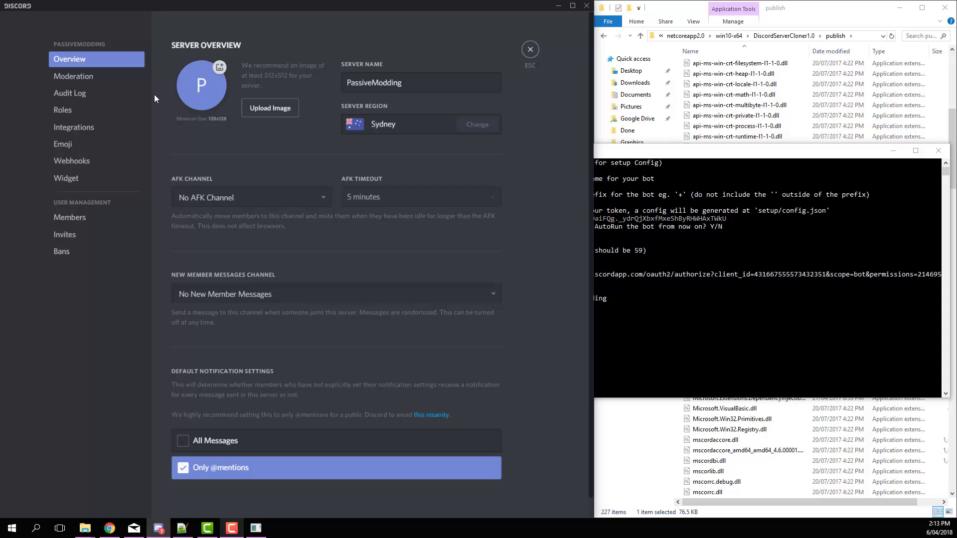
{"action": "left_click", "coordinate": [70, 111]}
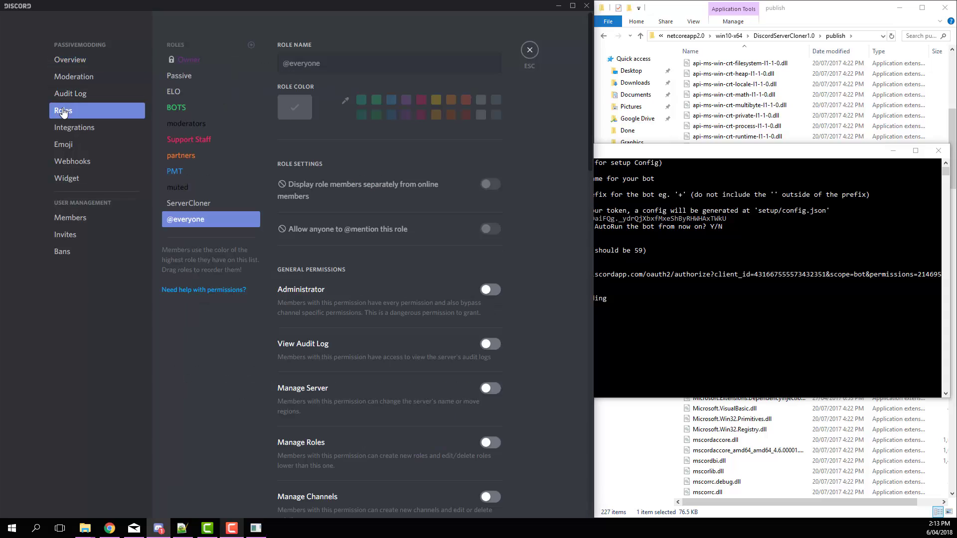
{"action": "left_click", "coordinate": [191, 207]}
{"action": "left_click_drag", "start_coordinate": [190, 207], "coordinate": [179, 77]}
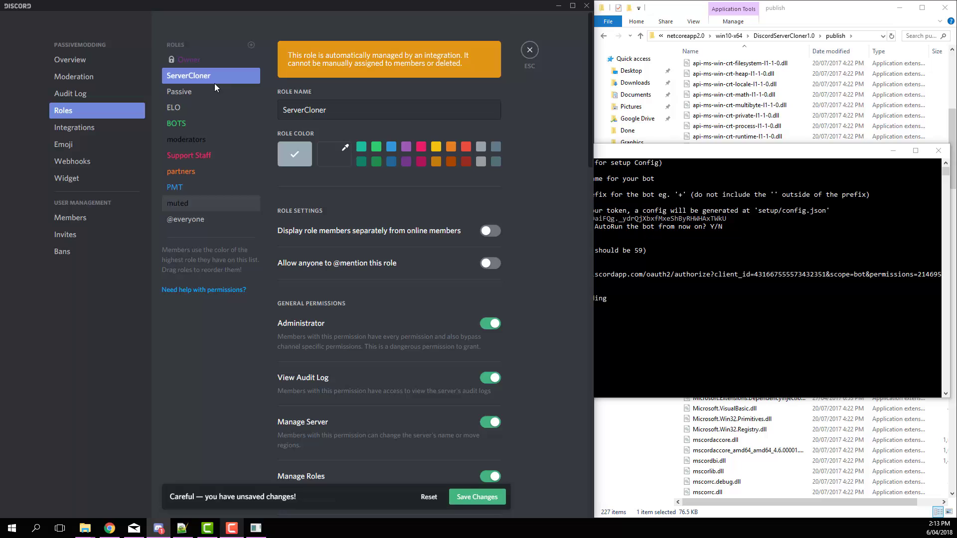
{"action": "left_click", "coordinate": [473, 493]}
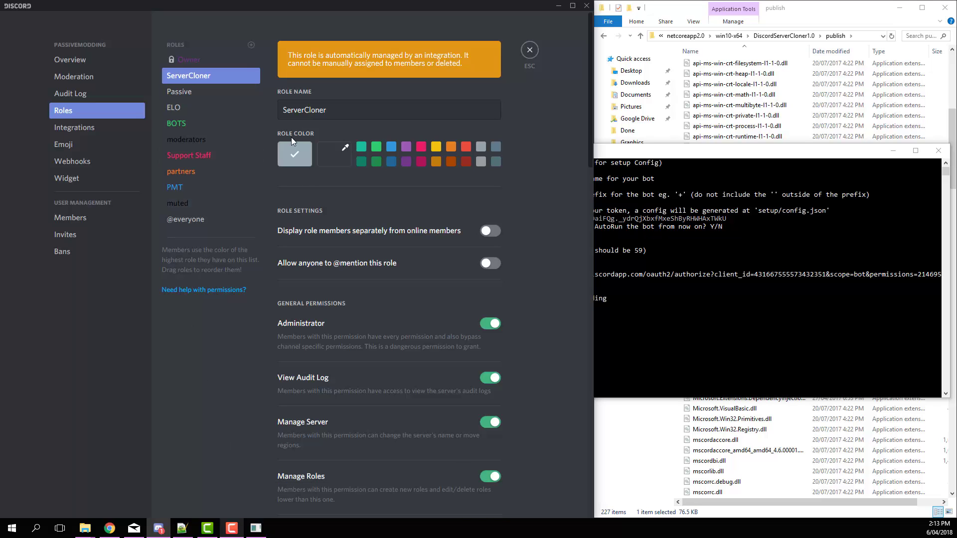
{"action": "scroll", "coordinate": [346, 395], "scroll_direction": "down", "scroll_amount": 5}
{"action": "scroll", "coordinate": [346, 394], "scroll_direction": "up", "scroll_amount": 5}
{"action": "left_click", "coordinate": [530, 50]}
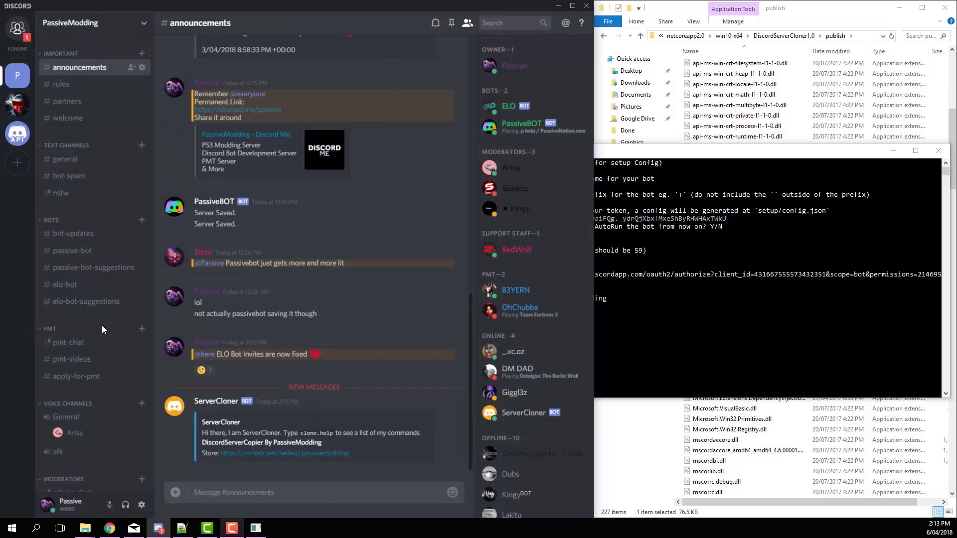
Step: Send clone.saveserver in PassiveModding's general channel and check the ServerCloner console output
{"action": "left_click", "coordinate": [65, 159]}
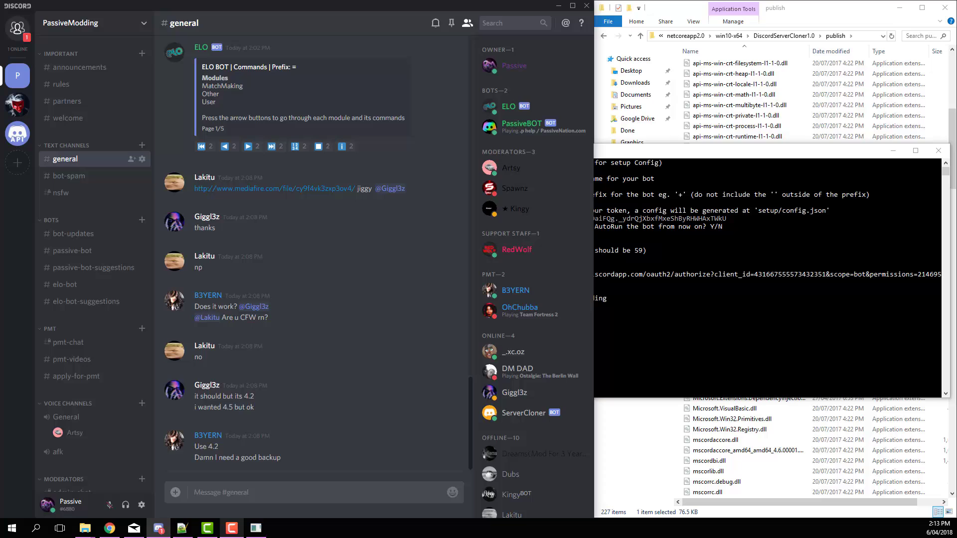
{"action": "type", "text": "clone.saveserver"}
{"action": "key", "text": "Return"}
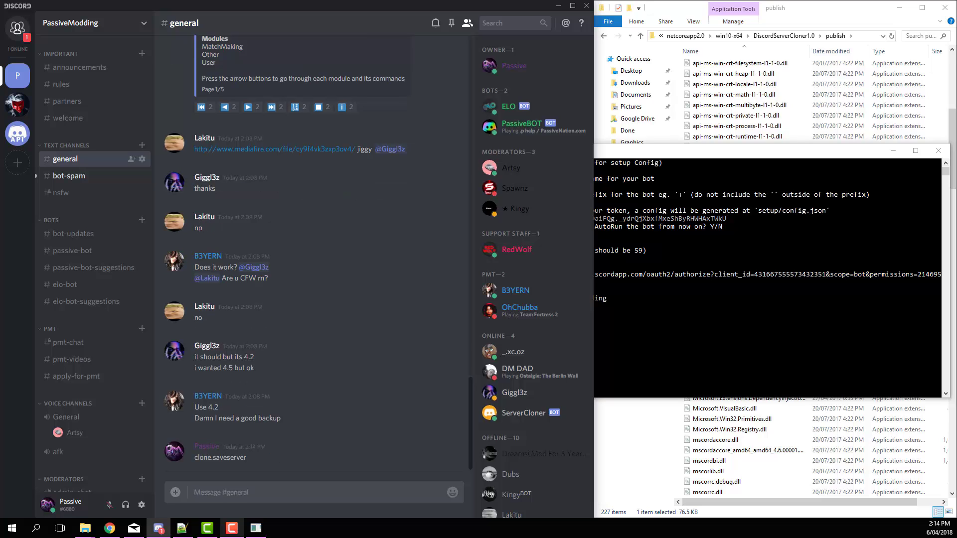
{"action": "left_click", "coordinate": [743, 312]}
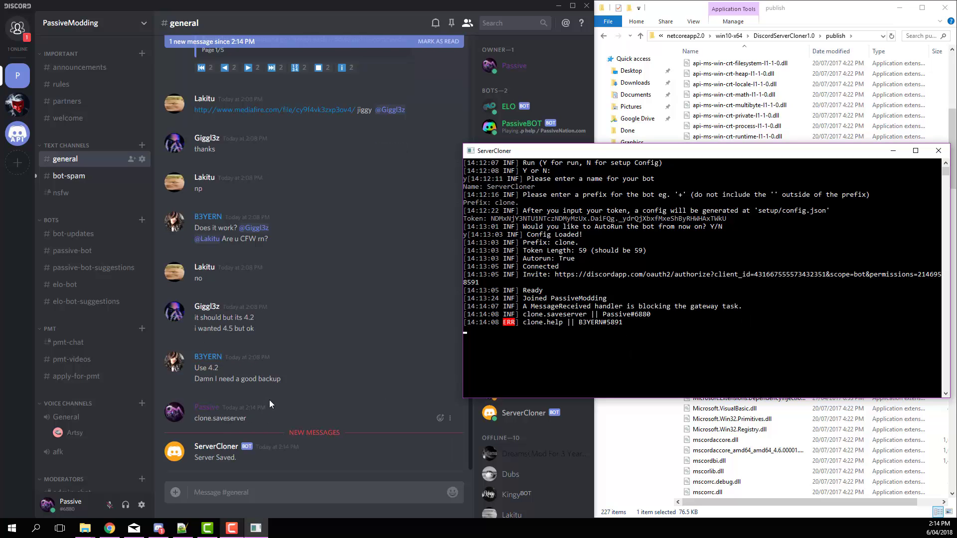
{"action": "left_click", "coordinate": [268, 397]}
{"action": "mouse_move", "coordinate": [221, 415]}
{"action": "left_mouse_down"}
{"action": "mouse_move", "coordinate": [252, 461]}
{"action": "mouse_move", "coordinate": [268, 399]}
{"action": "mouse_move", "coordinate": [272, 466]}
{"action": "mouse_move", "coordinate": [268, 381]}
{"action": "left_mouse_up"}
{"action": "left_click", "coordinate": [255, 465]}
{"action": "left_click", "coordinate": [257, 395]}
{"action": "left_click", "coordinate": [272, 466]}
{"action": "left_click", "coordinate": [263, 414]}
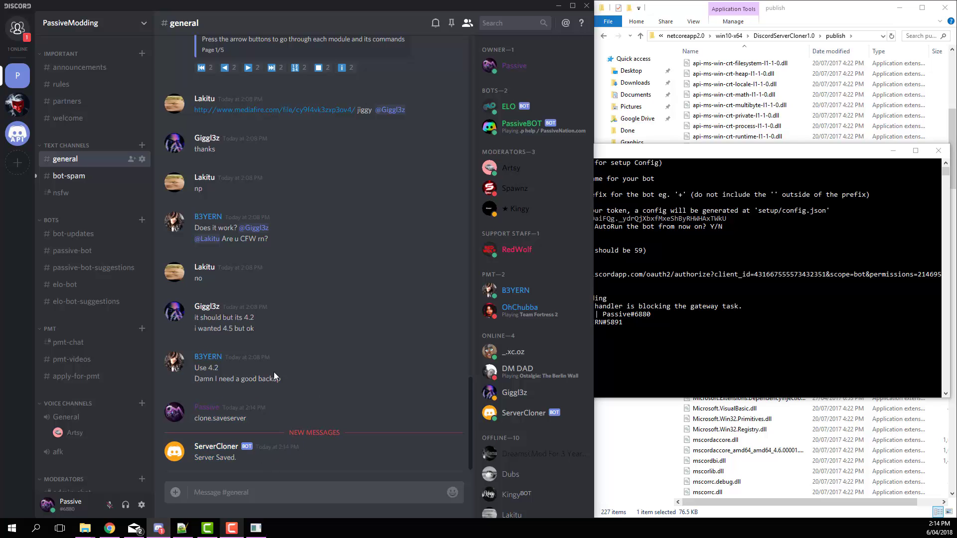
Step: Create a Discord server named newServer and disconnect from its General voice channel
{"action": "left_click", "coordinate": [17, 162]}
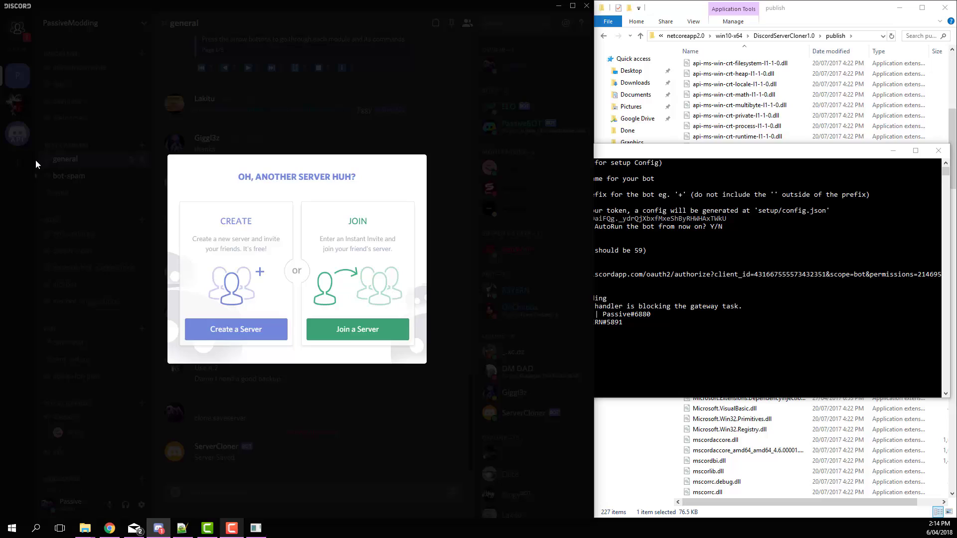
{"action": "left_click", "coordinate": [232, 341]}
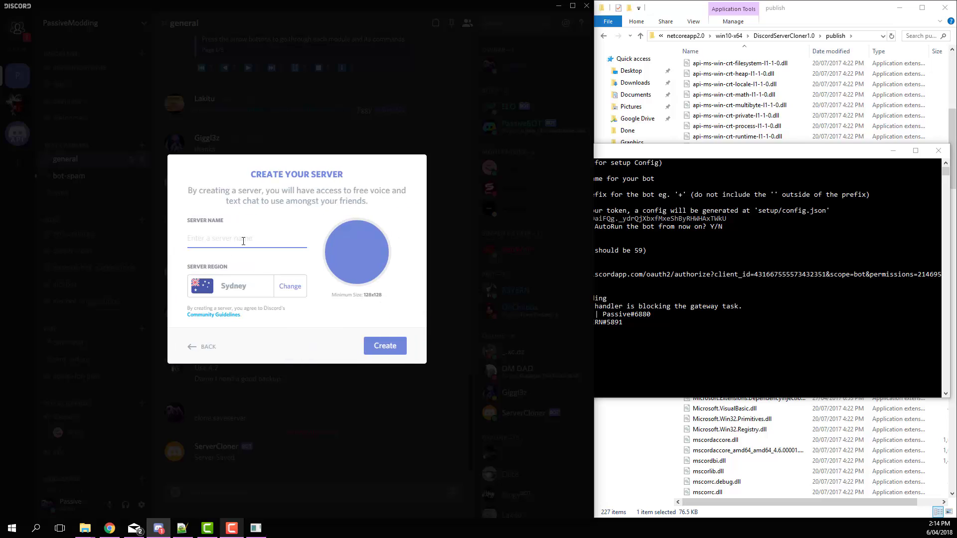
{"action": "type", "text": "newServer"}
{"action": "left_click", "coordinate": [403, 345]}
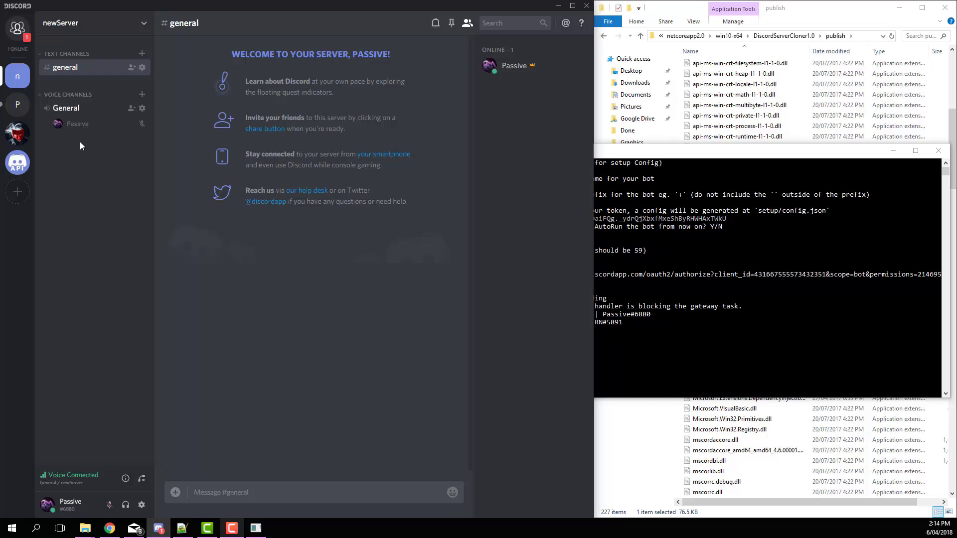
{"action": "left_click", "coordinate": [142, 479]}
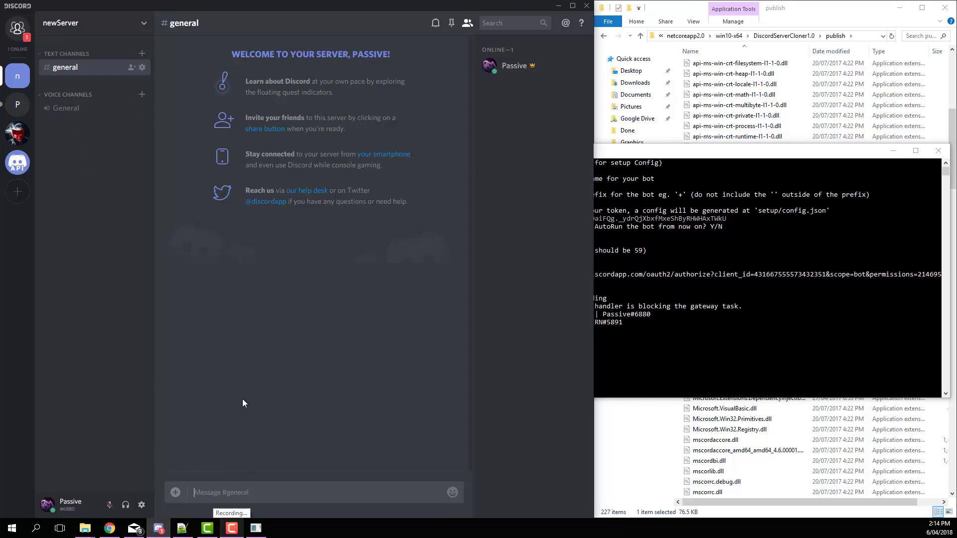
{"action": "type", "text": "clone"}
{"action": "key", "text": "BackSpace"}
{"action": "key", "text": "BackSpace"}
{"action": "key", "text": "BackSpace"}
{"action": "key", "text": "BackSpace"}
{"action": "key", "text": "BackSpace"}
Step: Copy the full bot invite link from the ServerCloner console again and load it in a new Chrome tab
{"action": "left_click", "coordinate": [595, 385]}
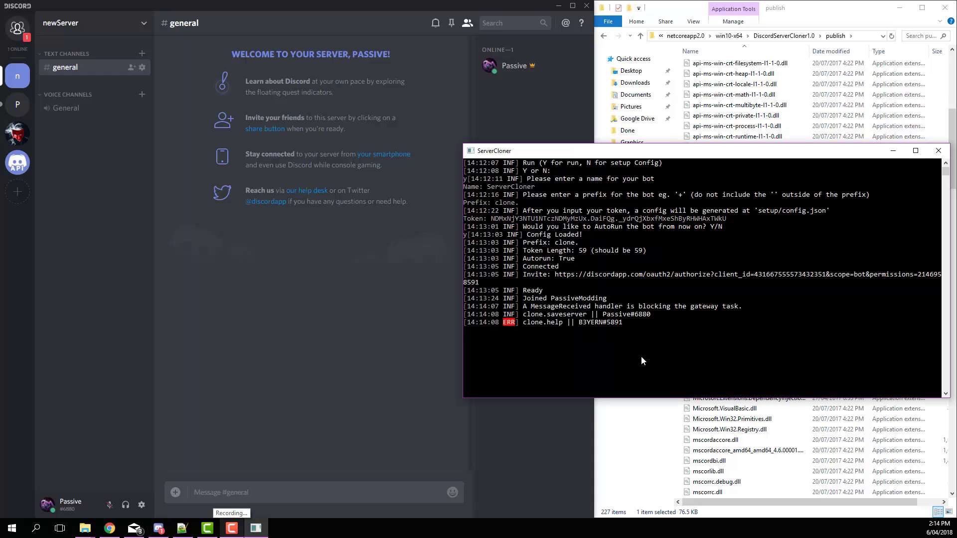
{"action": "double_click", "coordinate": [560, 275]}
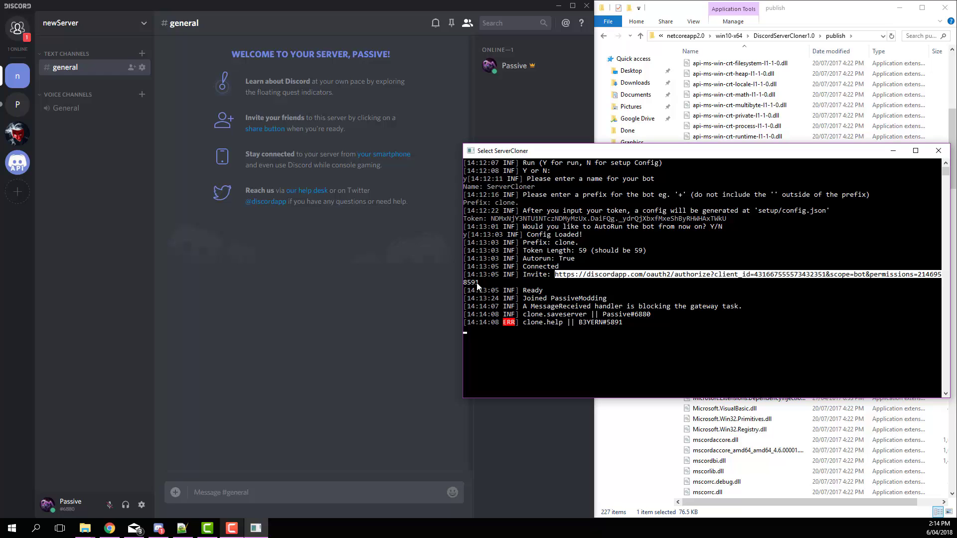
{"action": "left_click", "coordinate": [478, 285]}
{"action": "left_click_drag", "start_coordinate": [556, 275], "coordinate": [480, 284]}
{"action": "key", "text": "ctrl+c"}
{"action": "right_click", "coordinate": [479, 284]}
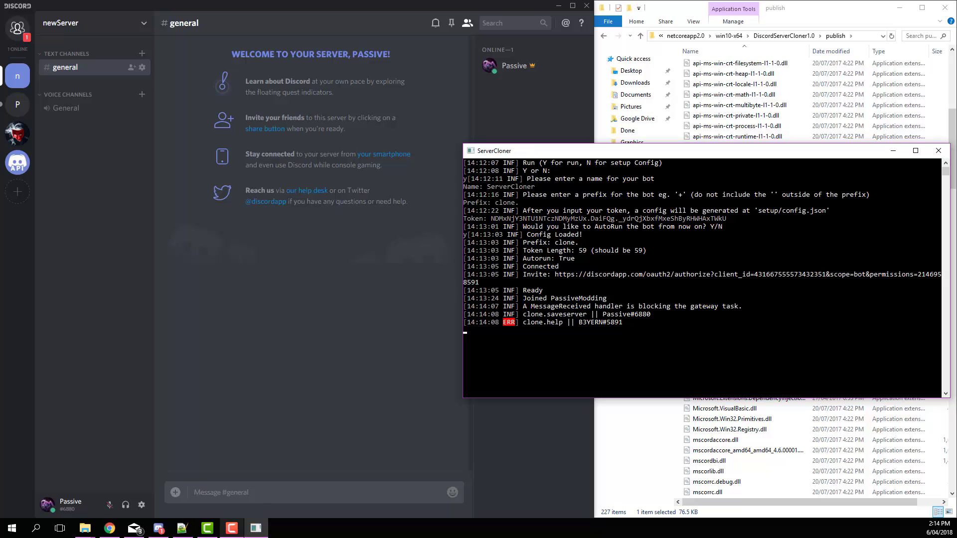
{"action": "left_click", "coordinate": [109, 528]}
{"action": "left_click", "coordinate": [212, 14]}
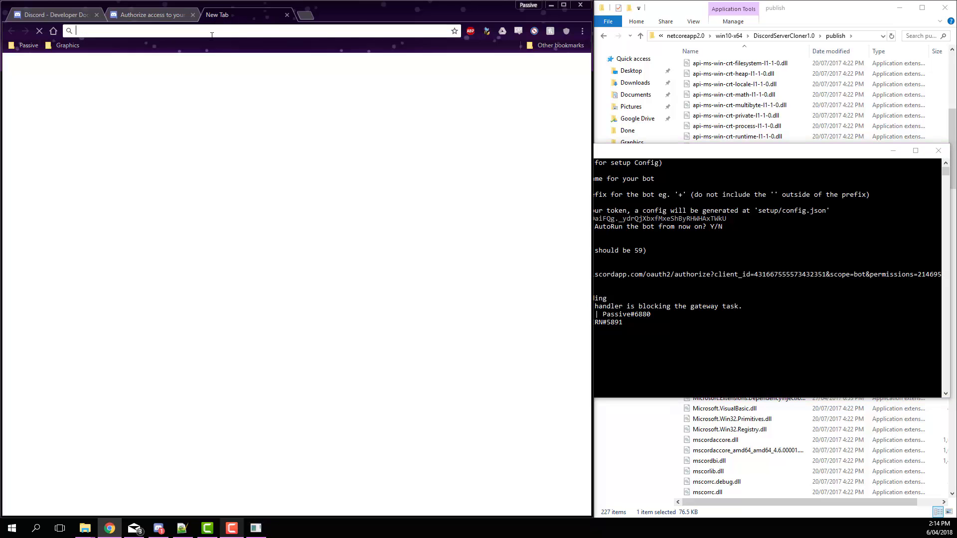
{"action": "key", "text": "ctrl+v"}
{"action": "key", "text": "Return"}
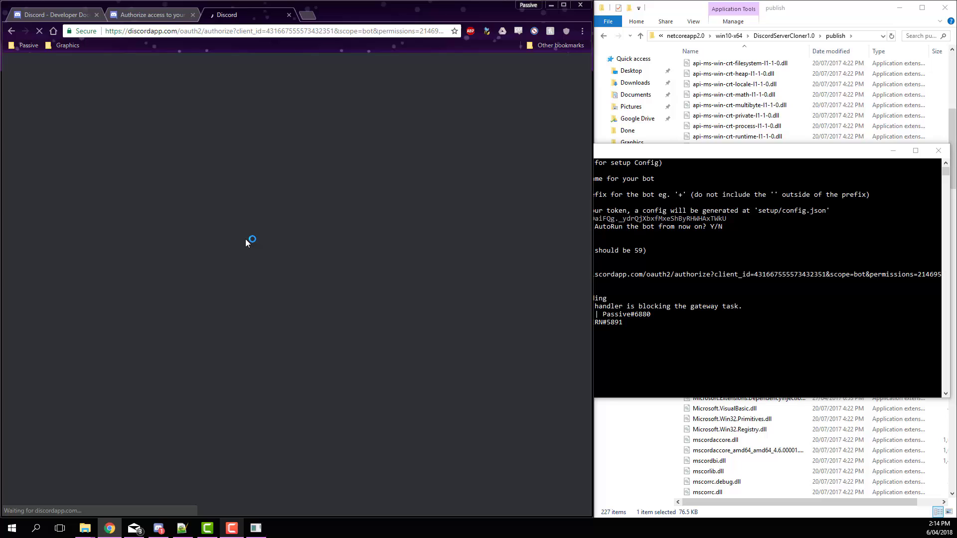
Step: Authorize ServerCloner on newServer with the listed permissions and complete the "I'm not a robot" check
{"action": "left_click", "coordinate": [260, 249]}
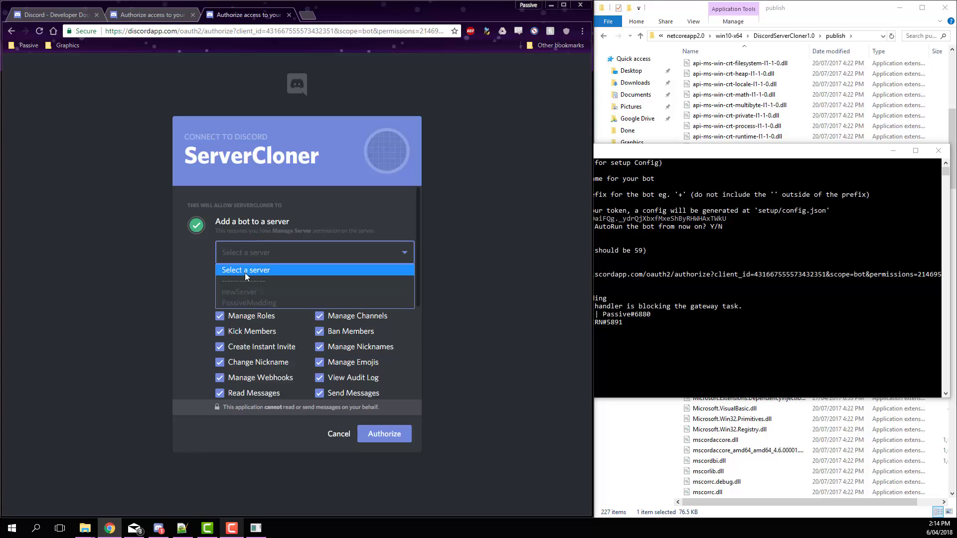
{"action": "left_click", "coordinate": [230, 294]}
{"action": "left_click", "coordinate": [384, 436]}
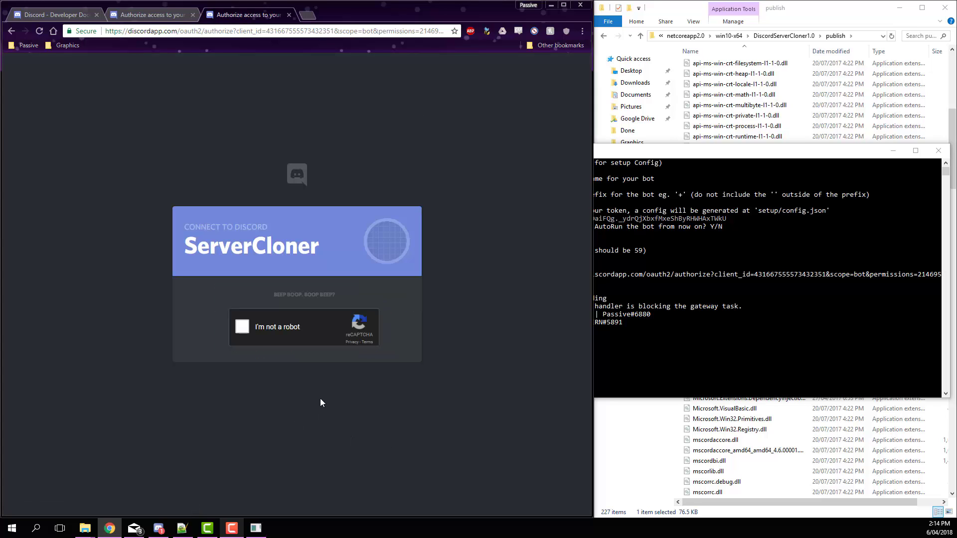
{"action": "left_click", "coordinate": [245, 330]}
Step: Switch to the Discord app and send clone.clearserver in newServer's general channel
{"action": "left_click", "coordinate": [158, 528]}
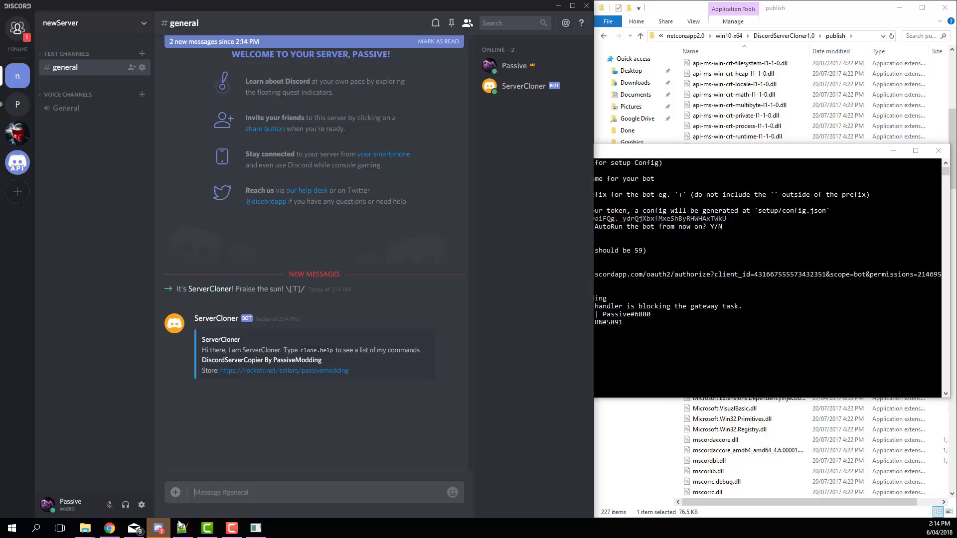
{"action": "triple_click", "coordinate": [386, 378]}
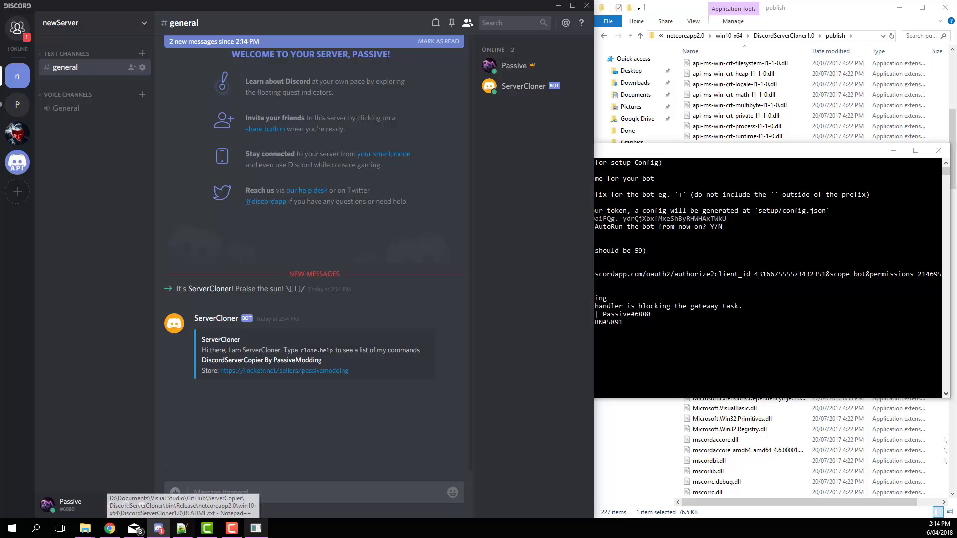
{"action": "left_click", "coordinate": [281, 488]}
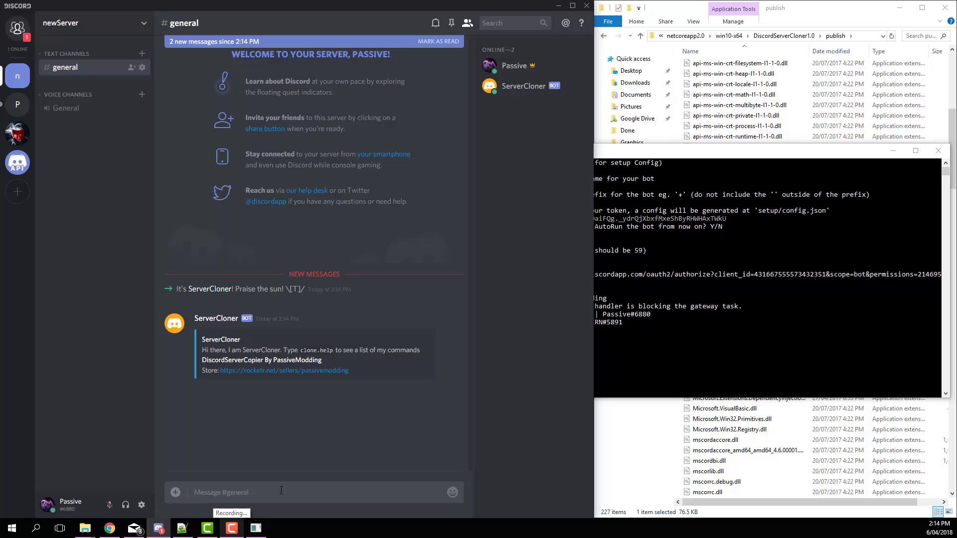
{"action": "type", "text": "clone.clearserver"}
{"action": "key", "text": "Return"}
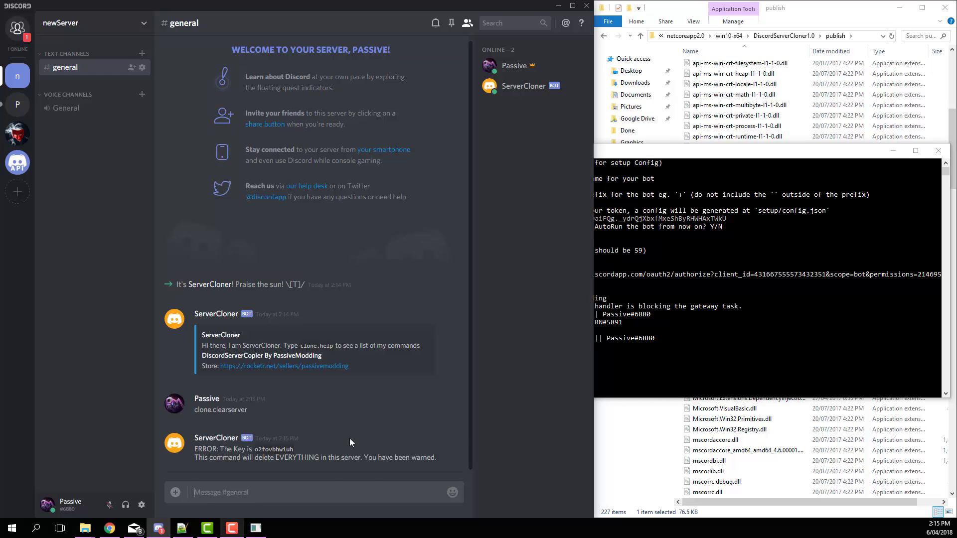
Step: Copy the confirmation key from ServerCloner's reply and send clone.clearserver followed by that key
{"action": "double_click", "coordinate": [265, 449]}
{"action": "key", "text": "ctrl+c"}
{"action": "left_click", "coordinate": [301, 448]}
{"action": "type", "text": "clone.clearserver"}
{"action": "key", "text": "alt+space"}
{"action": "key", "text": "Escape"}
{"action": "key", "text": "ctrl+v"}
{"action": "key", "text": "Return"}
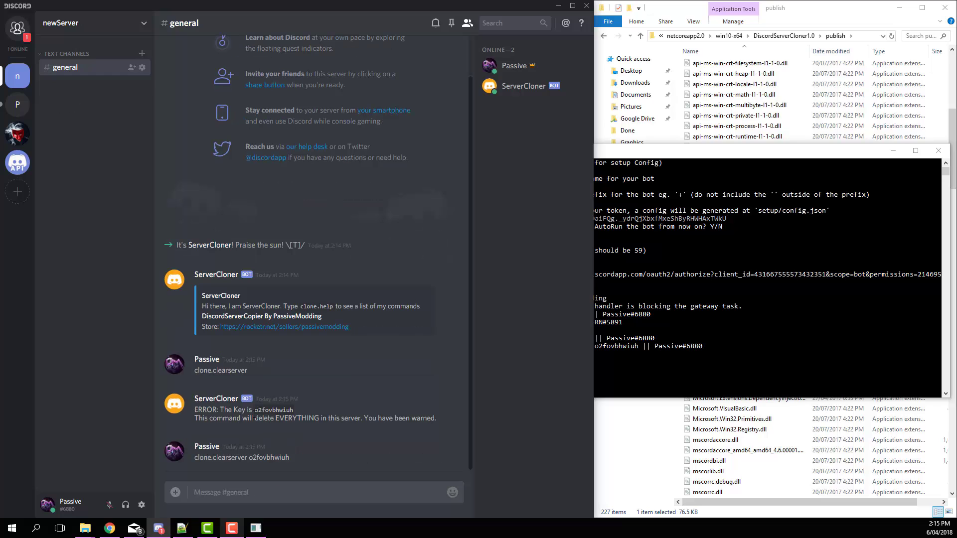
Step: Open newServer's default channel and read ServerCloner's messages about the server purge
{"action": "left_click", "coordinate": [95, 52]}
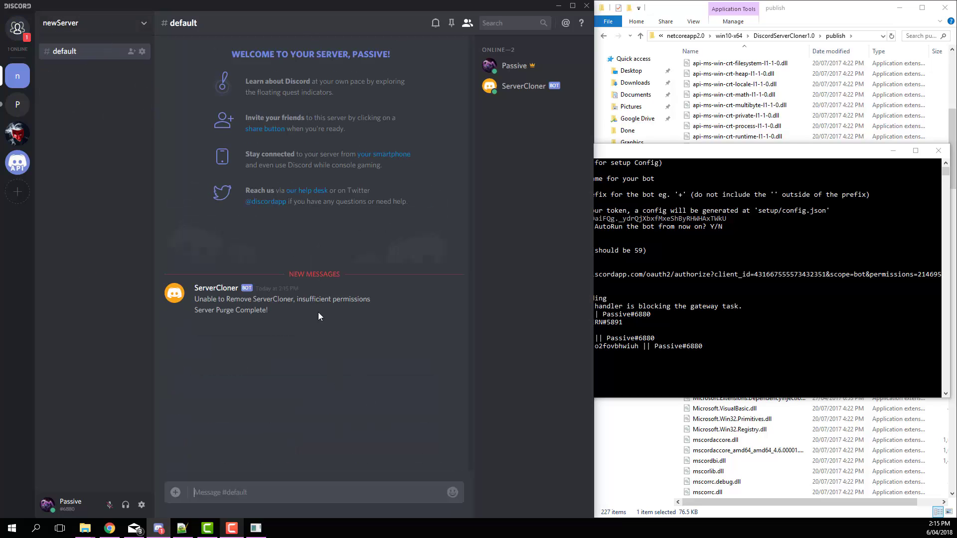
{"action": "triple_click", "coordinate": [291, 317]}
{"action": "left_click", "coordinate": [278, 335]}
{"action": "left_click", "coordinate": [53, 23]}
{"action": "left_click", "coordinate": [61, 71]}
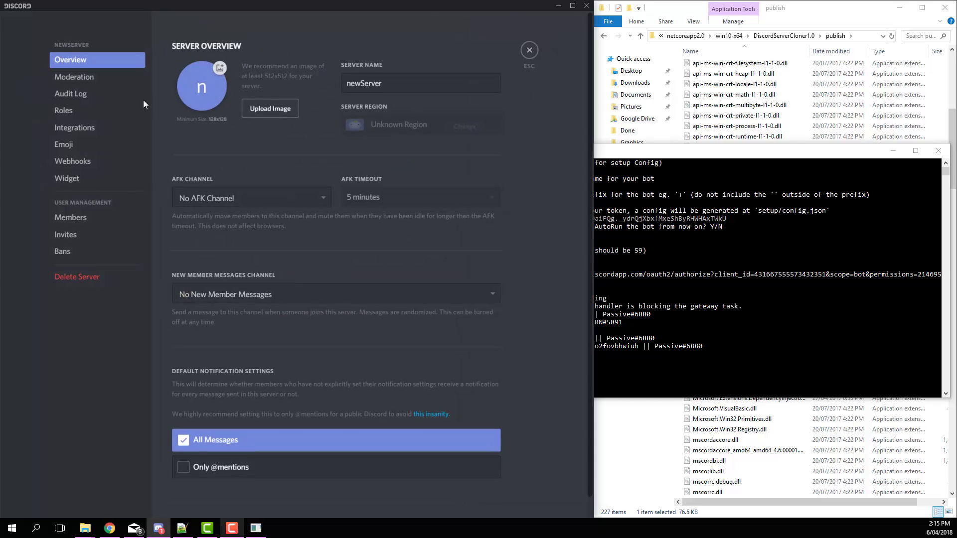
{"action": "left_click", "coordinate": [64, 110]}
{"action": "scroll", "coordinate": [349, 357], "scroll_direction": "down", "scroll_amount": 8}
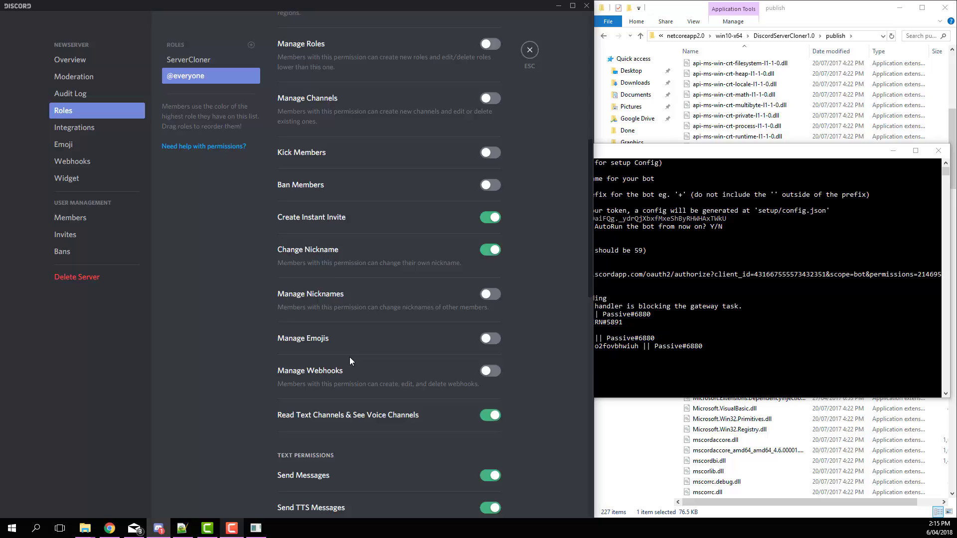
{"action": "scroll", "coordinate": [349, 357], "scroll_direction": "up", "scroll_amount": 8}
{"action": "left_click", "coordinate": [182, 67]}
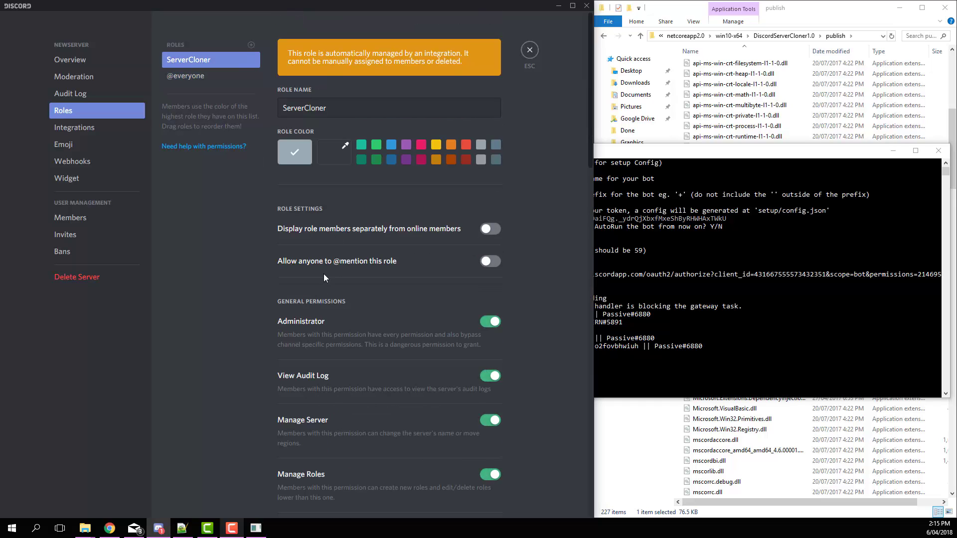
{"action": "scroll", "coordinate": [325, 274], "scroll_direction": "down", "scroll_amount": 5}
{"action": "scroll", "coordinate": [327, 284], "scroll_direction": "up", "scroll_amount": 5}
{"action": "scroll", "coordinate": [327, 294], "scroll_direction": "down", "scroll_amount": 5}
{"action": "scroll", "coordinate": [327, 293], "scroll_direction": "up", "scroll_amount": 5}
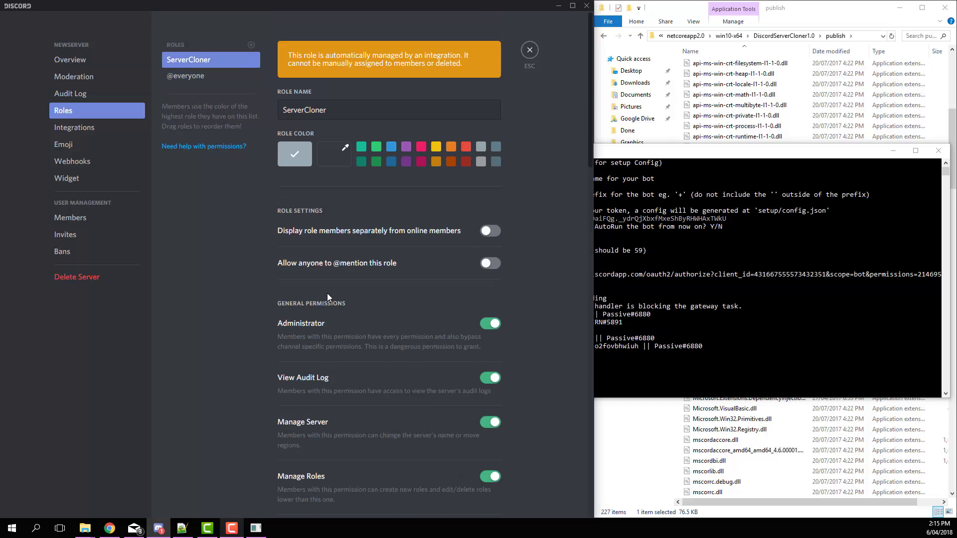
{"action": "left_click", "coordinate": [530, 50]}
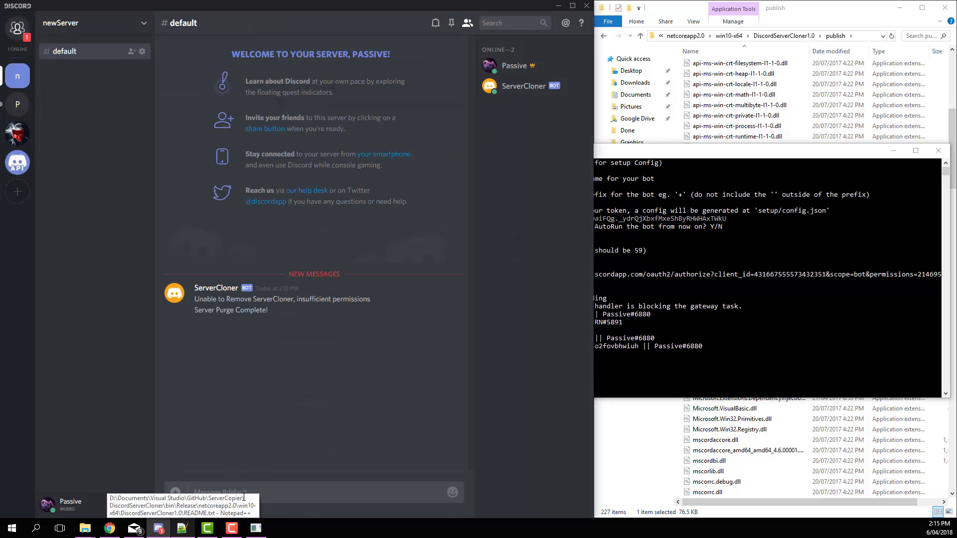
Step: Send clone.showlist in the default channel to list the saved servers
{"action": "type", "text": "d"}
{"action": "type", "text": "lone.showlist"}
{"action": "key", "text": "Return"}
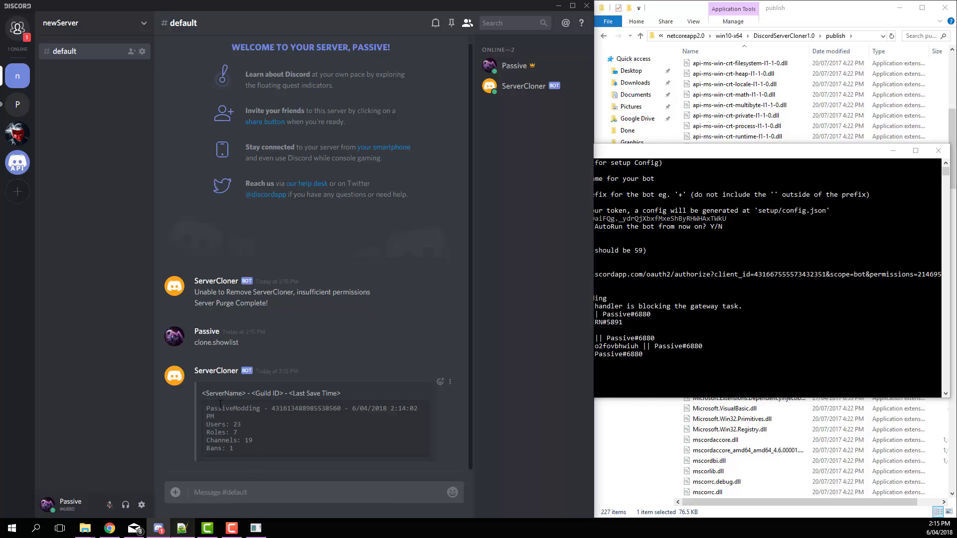
Step: Examine the PassiveModding entry in the saved-server list, including its server name and guild ID
{"action": "left_click_drag", "start_coordinate": [210, 408], "coordinate": [267, 449]}
{"action": "left_click", "coordinate": [268, 449]}
{"action": "double_click", "coordinate": [207, 409]}
{"action": "left_click", "coordinate": [28, 169]}
{"action": "double_click", "coordinate": [316, 410]}
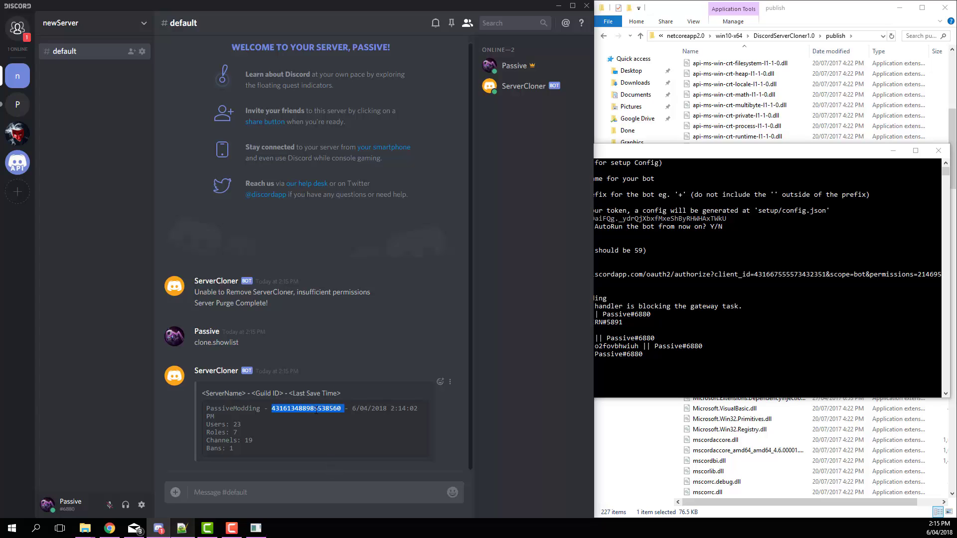
{"action": "left_click", "coordinate": [295, 414]}
{"action": "left_click_drag", "start_coordinate": [248, 405], "coordinate": [330, 438]}
{"action": "left_click", "coordinate": [330, 438]}
Step: Copy PassiveModding's guild ID from ServerCloner's saved-server list
{"action": "double_click", "coordinate": [299, 409]}
{"action": "left_click", "coordinate": [288, 409]}
{"action": "double_click", "coordinate": [288, 409]}
{"action": "key", "text": "ctrl+c"}
{"action": "left_click", "coordinate": [261, 451]}
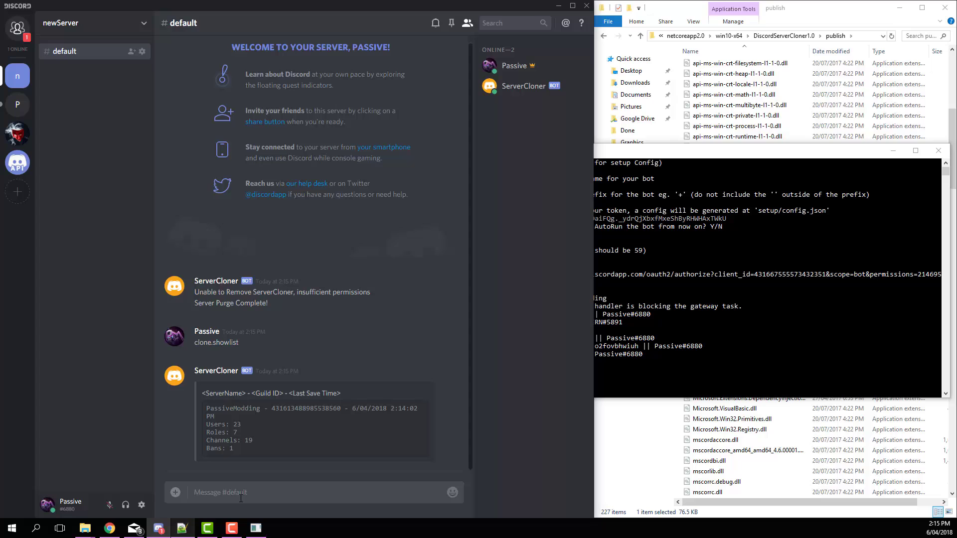
Step: Send clone.loadserver with PassiveModding's copied guild ID in the default channel to load the saved server
{"action": "type", "text": "clone.loadserver"}
{"action": "key", "text": "ctrl+v"}
{"action": "key", "text": "Return"}
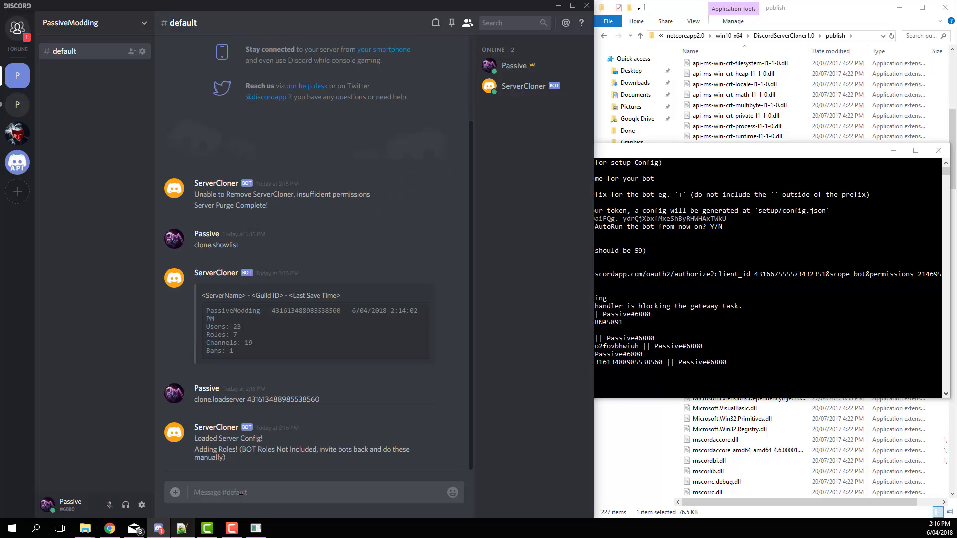
Step: Examine the list of restored roles in the cloned server's settings
{"action": "left_click", "coordinate": [71, 23]}
{"action": "left_click", "coordinate": [73, 70]}
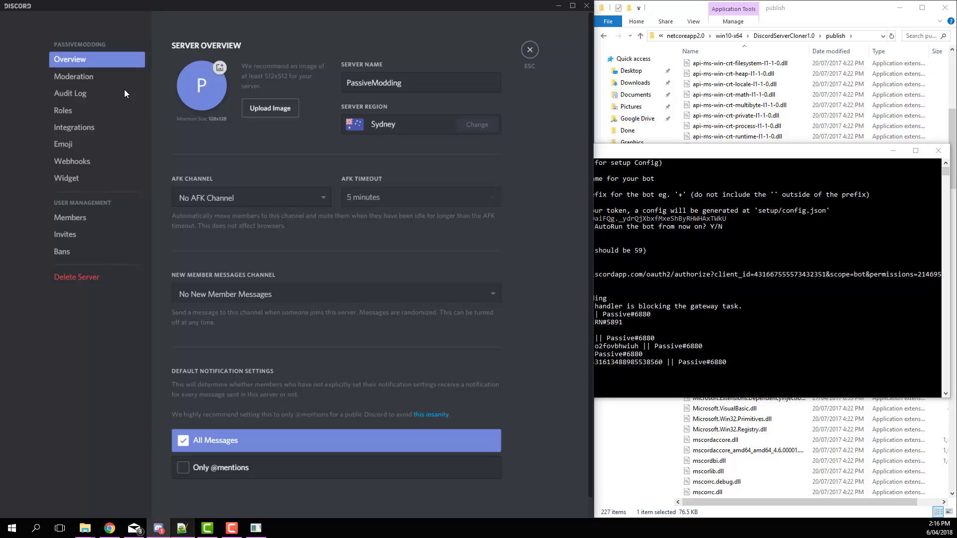
{"action": "left_click", "coordinate": [95, 110]}
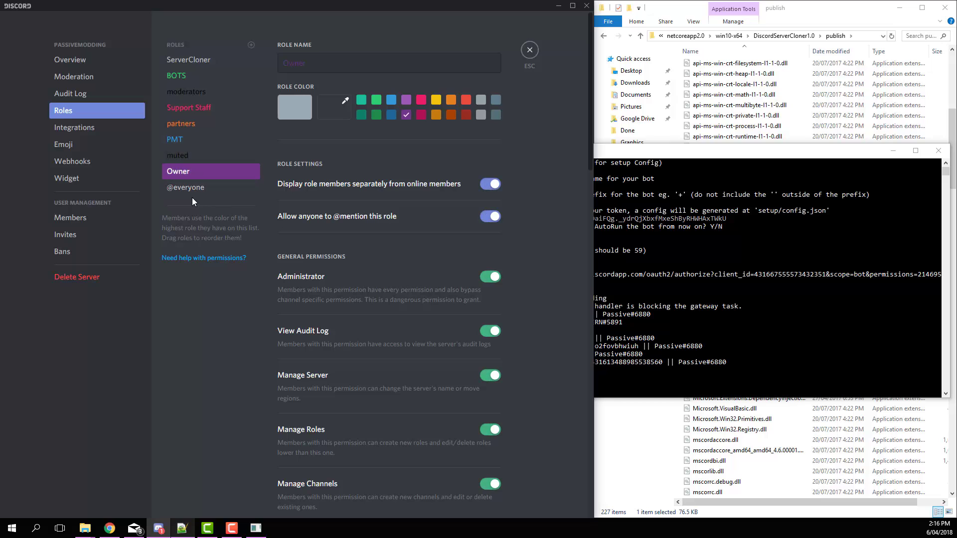
{"action": "left_click", "coordinate": [530, 51]}
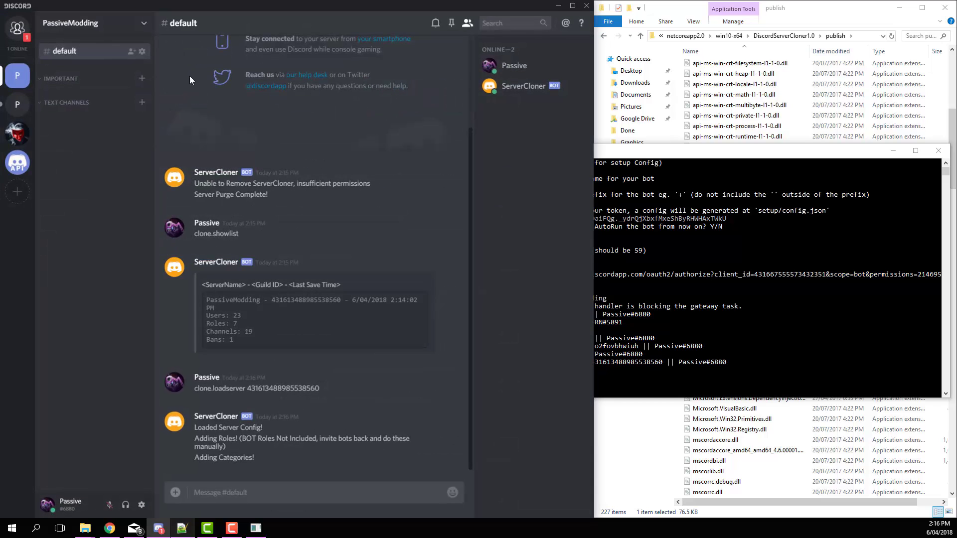
Step: Examine the restored moderators and Support Staff roles, including their colours and permissions, in the cloned server's settings
{"action": "left_click", "coordinate": [76, 22]}
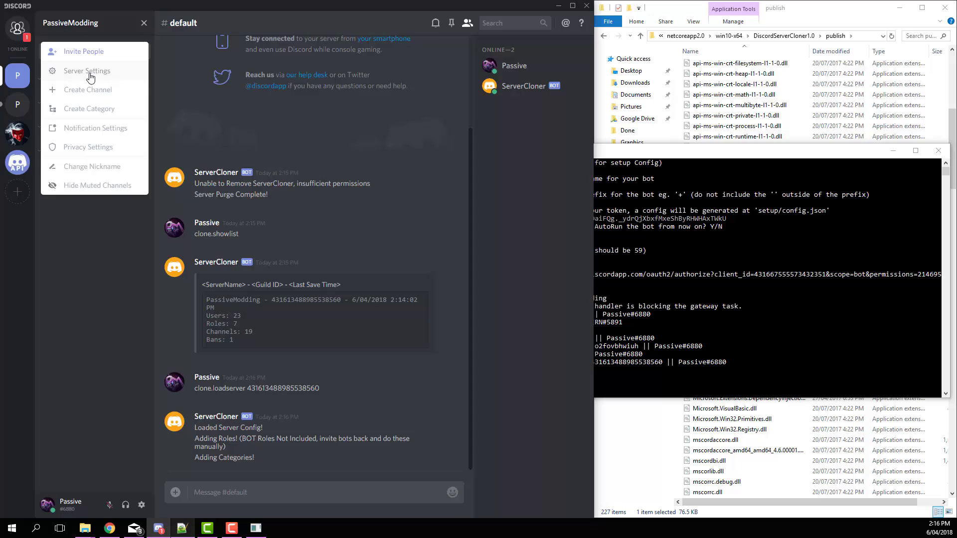
{"action": "left_click", "coordinate": [92, 71]}
{"action": "left_click", "coordinate": [67, 109]}
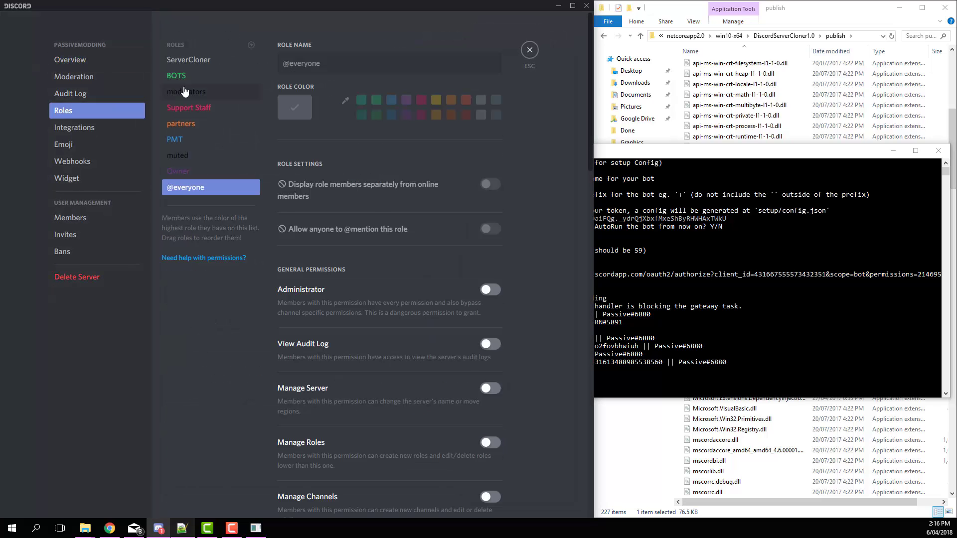
{"action": "left_click", "coordinate": [186, 92]}
{"action": "left_click", "coordinate": [188, 108]}
{"action": "left_click", "coordinate": [187, 92]}
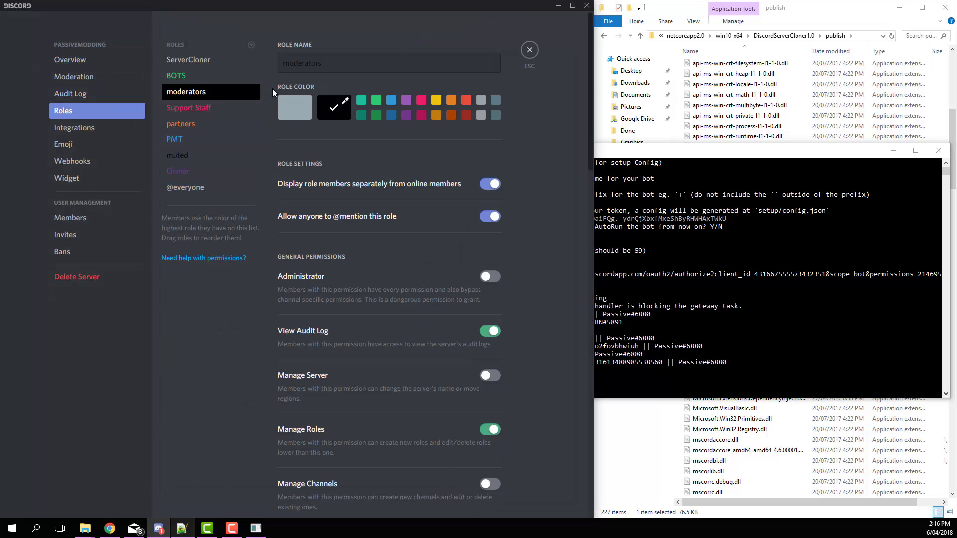
{"action": "left_click", "coordinate": [530, 54]}
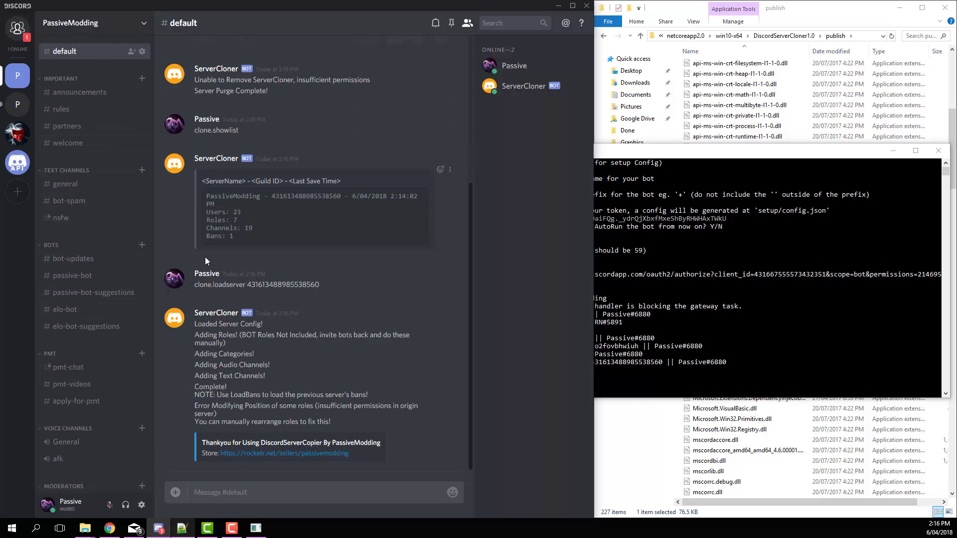
Step: Read ServerCloner's load report in the default channel, including its notes on role positions and rearranging roles
{"action": "left_click_drag", "start_coordinate": [308, 346], "coordinate": [225, 416]}
{"action": "left_click_drag", "start_coordinate": [340, 423], "coordinate": [422, 416]}
{"action": "left_click", "coordinate": [196, 405]}
{"action": "left_click", "coordinate": [247, 424]}
Step: Check where the Owner role sits in the role list of the original PassiveModding server
{"action": "left_click", "coordinate": [17, 104]}
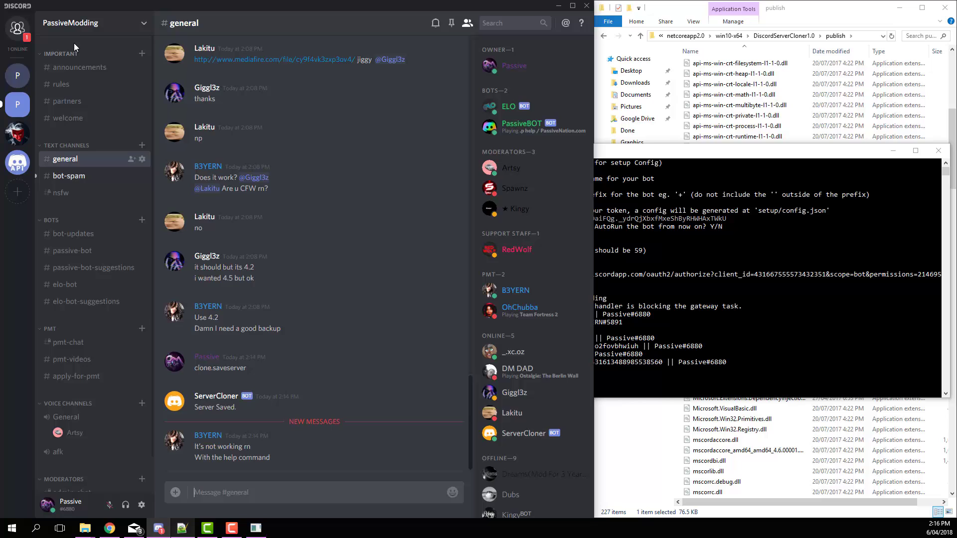
{"action": "left_click", "coordinate": [75, 25]}
{"action": "left_click", "coordinate": [75, 71]}
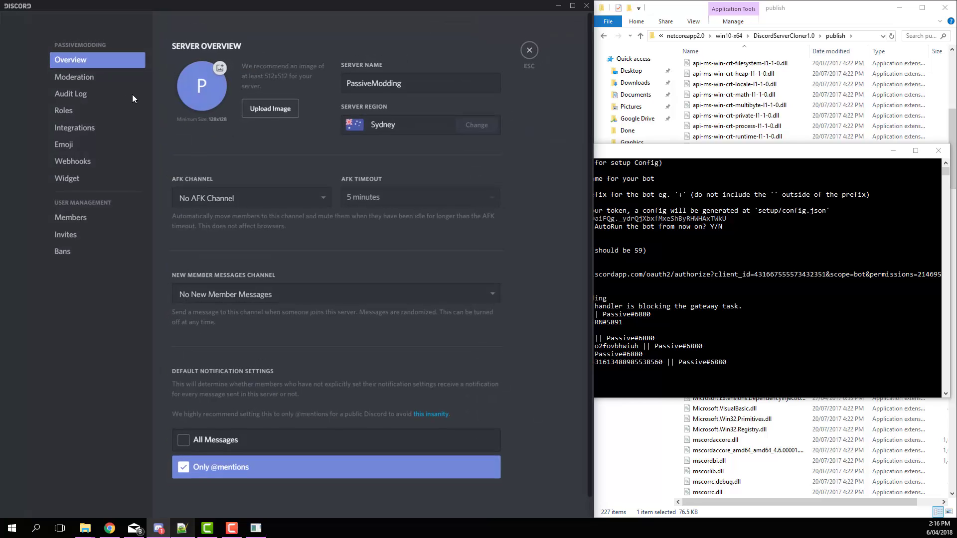
{"action": "left_click", "coordinate": [56, 112]}
{"action": "left_click", "coordinate": [186, 60]}
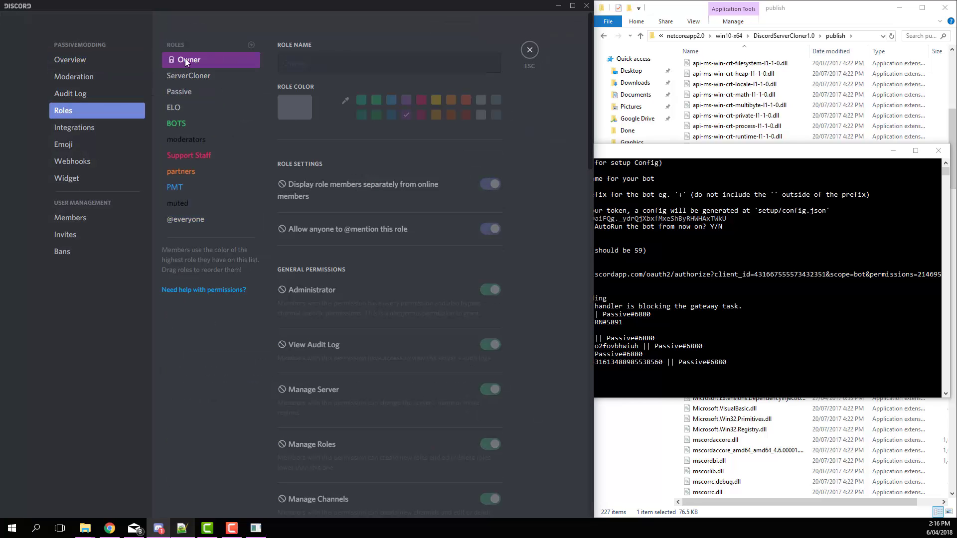
{"action": "left_click", "coordinate": [529, 50]}
Step: Move the cloned server's Owner role directly below ServerCloner in the role list and save the change
{"action": "left_click", "coordinate": [18, 75]}
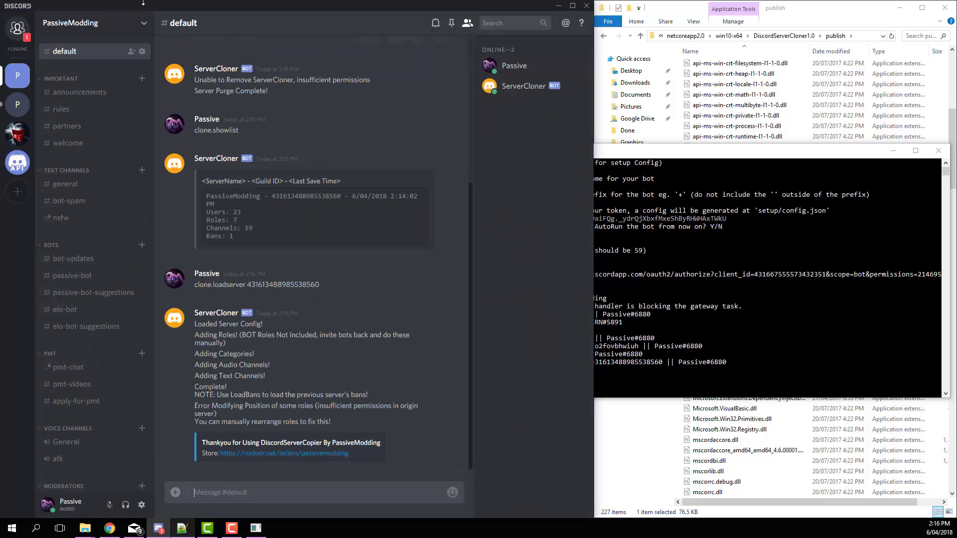
{"action": "left_click", "coordinate": [81, 24]}
{"action": "left_click", "coordinate": [75, 68]}
{"action": "left_click", "coordinate": [65, 110]}
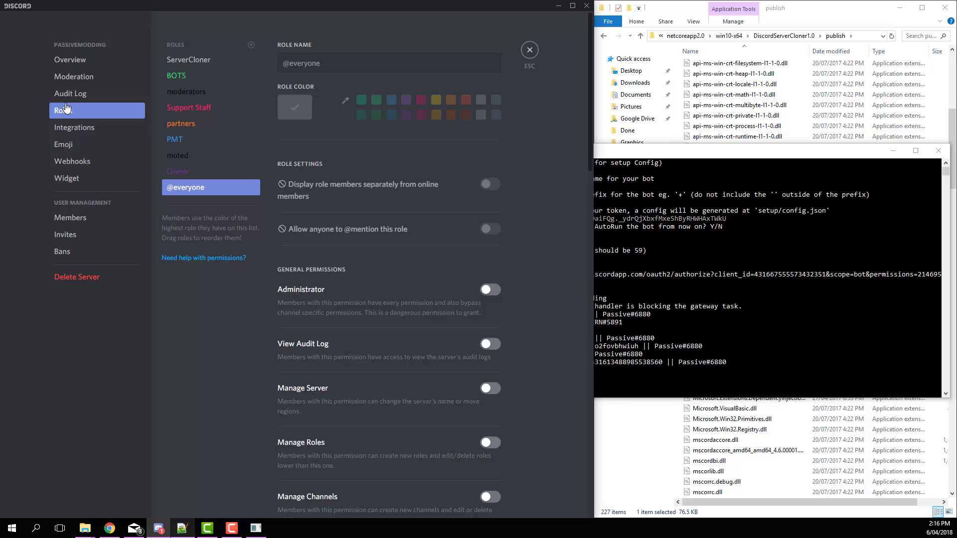
{"action": "left_click_drag", "start_coordinate": [189, 171], "coordinate": [191, 69]}
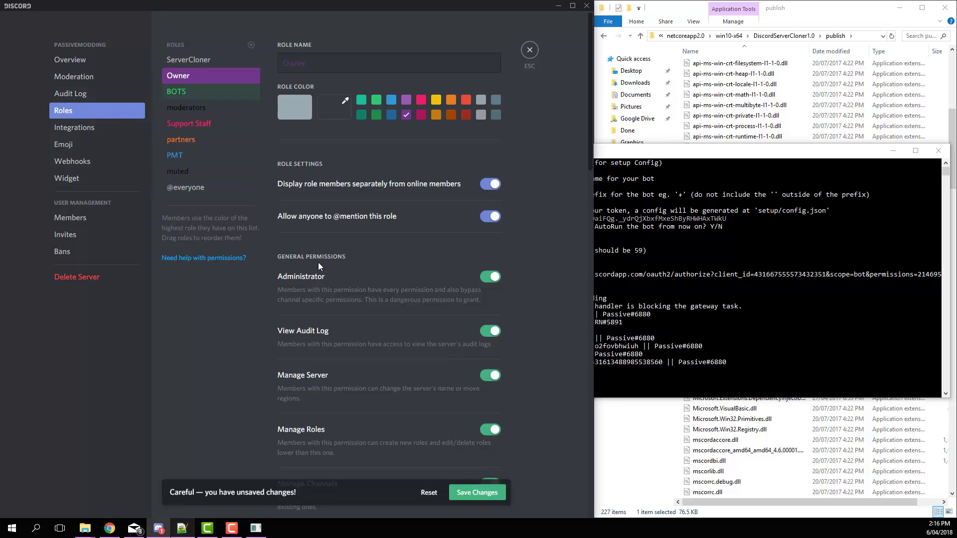
{"action": "left_click", "coordinate": [471, 493]}
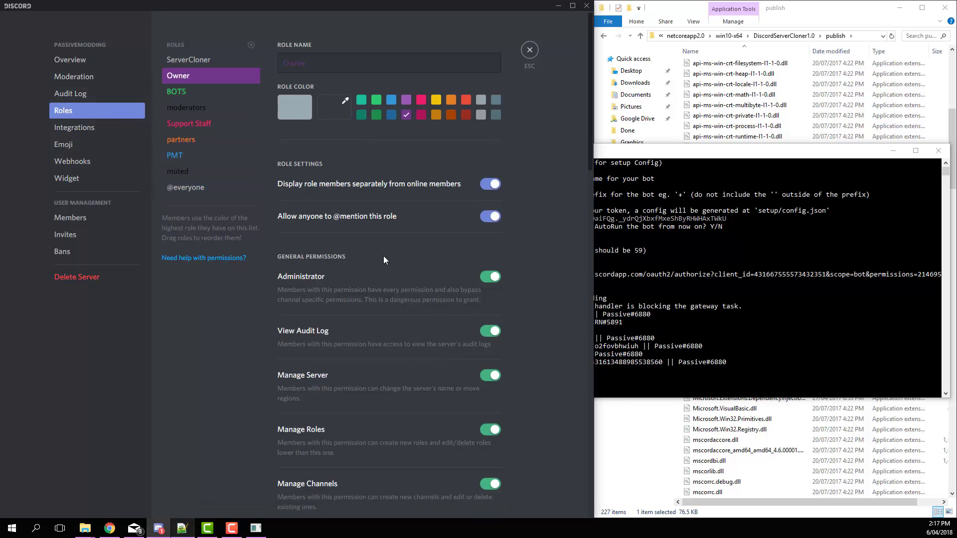
{"action": "left_click", "coordinate": [530, 50]}
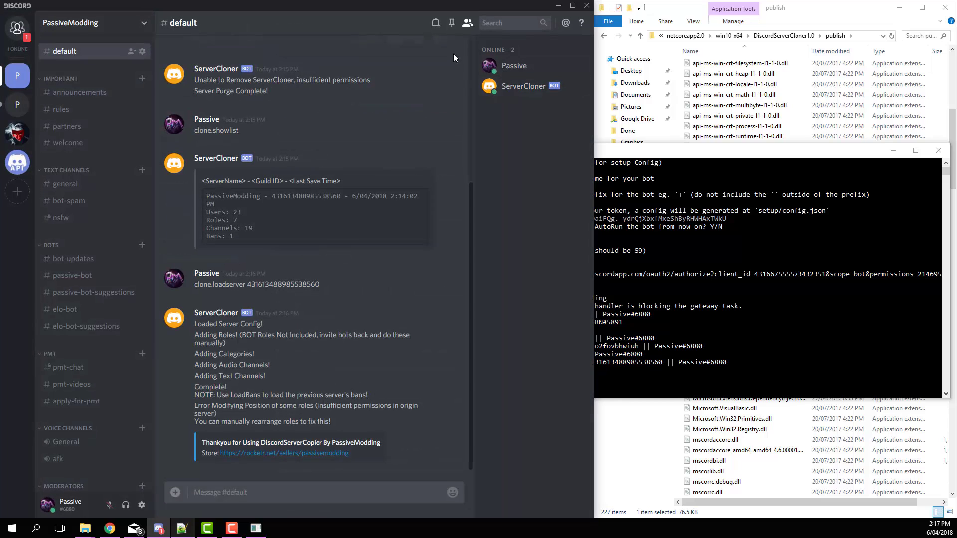
Step: Send clone.help in the cloned server's default channel to list the bot's commands
{"action": "left_click_drag", "start_coordinate": [275, 315], "coordinate": [200, 352]}
{"action": "left_click", "coordinate": [334, 432]}
{"action": "left_click", "coordinate": [240, 467]}
{"action": "type", "text": "clone.help"}
{"action": "key", "text": "Return"}
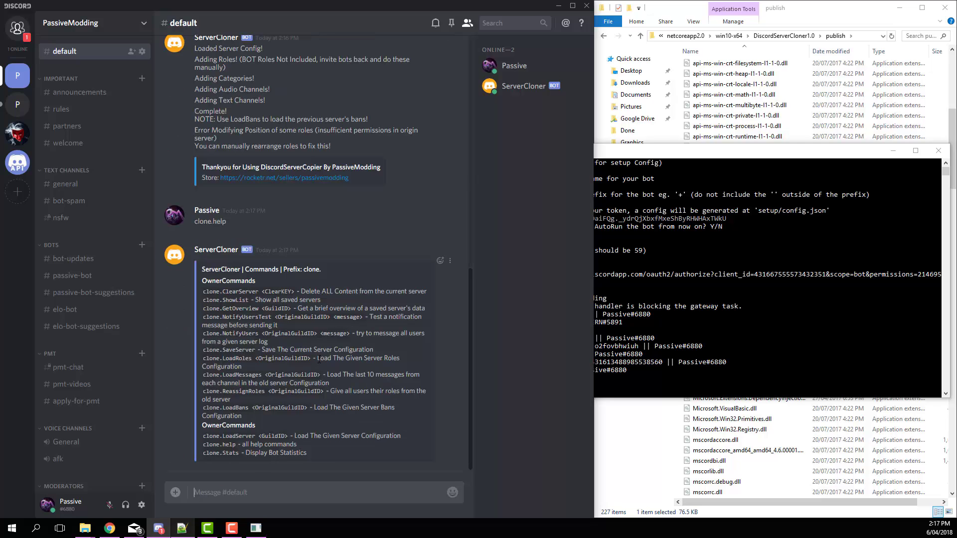
Step: Examine the ClearServer, ShowList and GetOverview entries in ServerCloner's command list
{"action": "left_click_drag", "start_coordinate": [199, 292], "coordinate": [288, 292]}
{"action": "left_click", "coordinate": [289, 292]}
{"action": "left_click_drag", "start_coordinate": [202, 298], "coordinate": [256, 310]}
{"action": "left_click", "coordinate": [255, 309]}
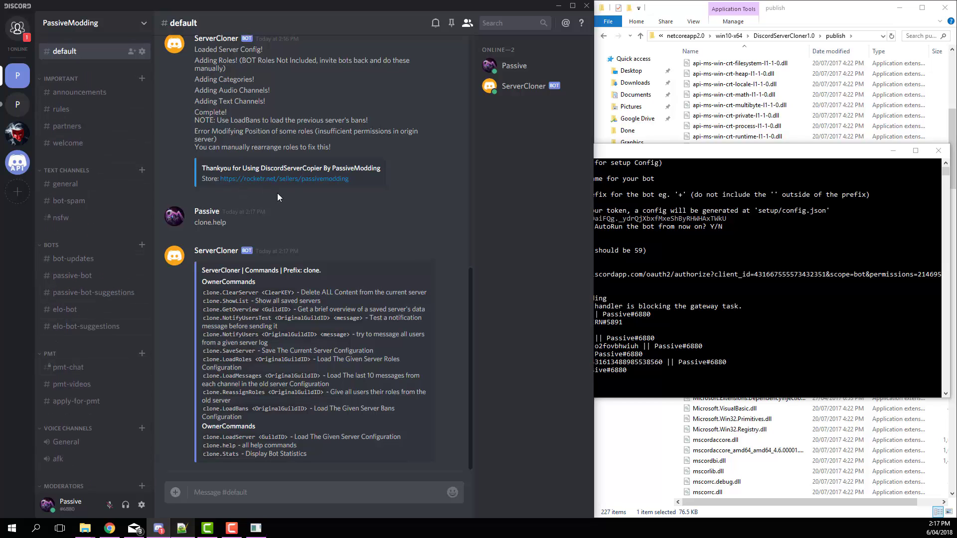
{"action": "scroll", "coordinate": [277, 197], "scroll_direction": "up", "scroll_amount": 7}
{"action": "scroll", "coordinate": [270, 305], "scroll_direction": "down", "scroll_amount": 7}
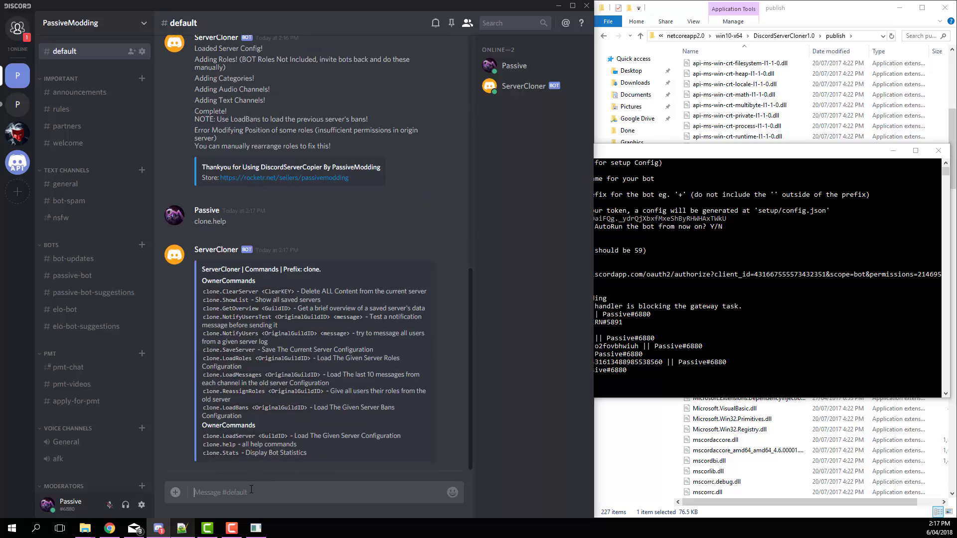
Step: Send clone.getoverview with PassiveModding's copied guild ID in the default channel
{"action": "type", "text": "clone.getoverview"}
{"action": "key", "text": "ctrl+v"}
{"action": "key", "text": "Return"}
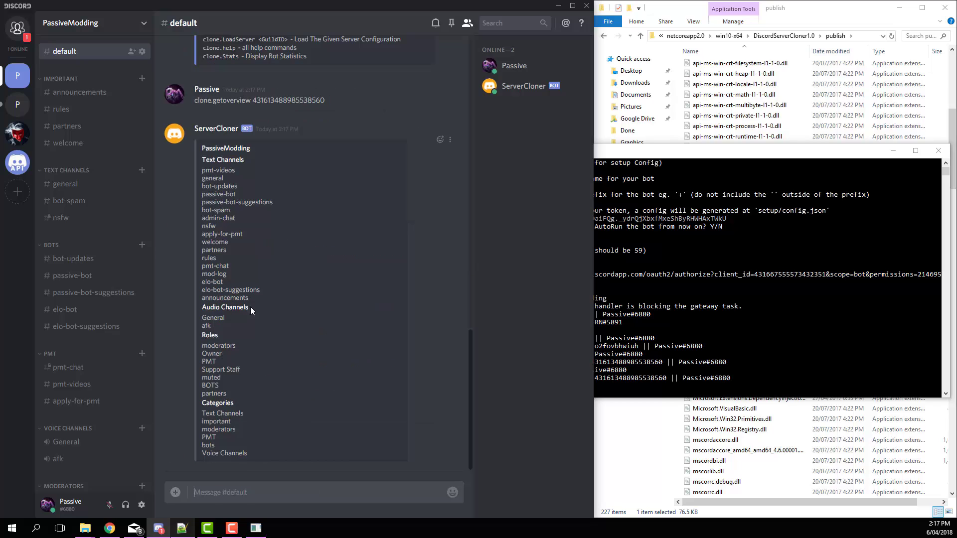
Step: Compare the saved-server summary with the overview's text channels, audio channels, roles and categories
{"action": "scroll", "coordinate": [253, 270], "scroll_direction": "up", "scroll_amount": 10}
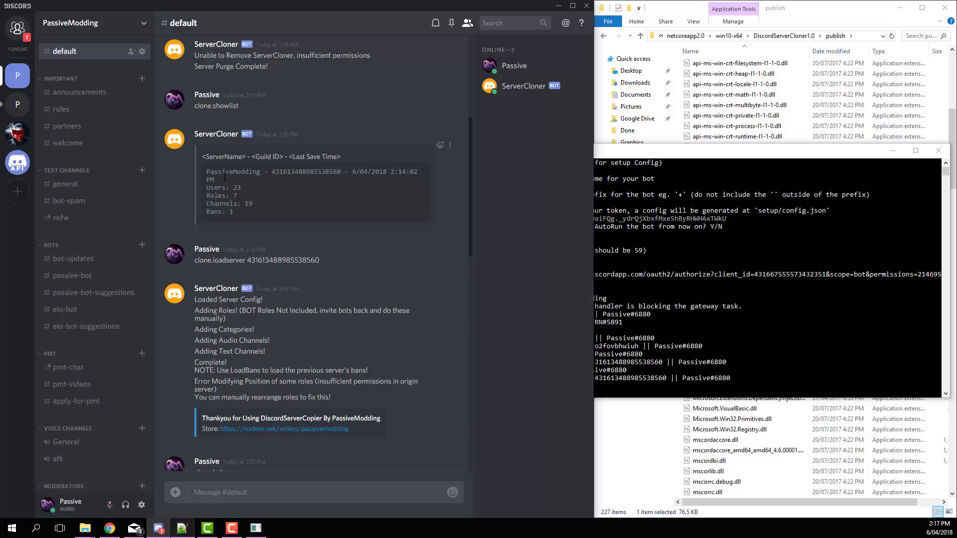
{"action": "left_click_drag", "start_coordinate": [225, 177], "coordinate": [271, 219]}
{"action": "scroll", "coordinate": [272, 219], "scroll_direction": "down", "scroll_amount": 10}
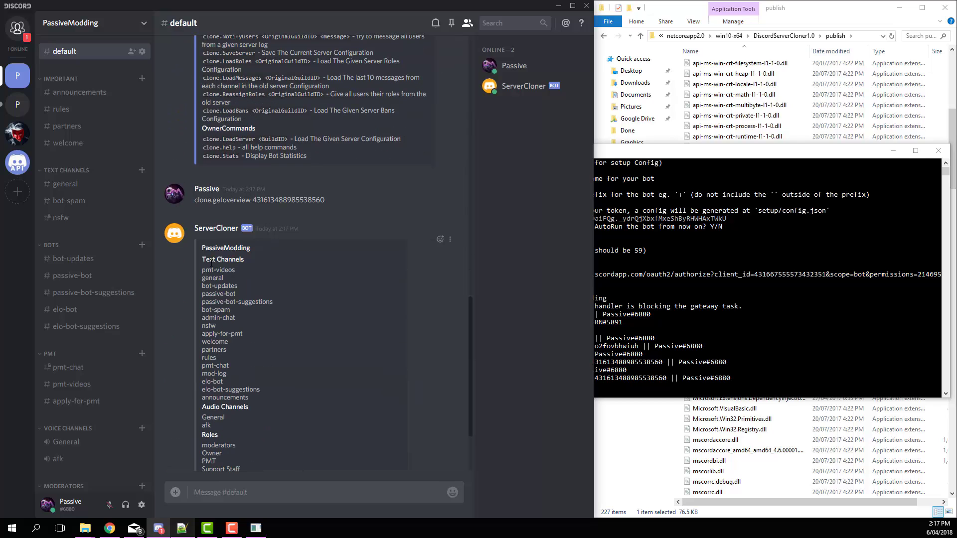
{"action": "left_click_drag", "start_coordinate": [210, 261], "coordinate": [222, 281]}
{"action": "left_click", "coordinate": [261, 397]}
{"action": "left_click", "coordinate": [222, 281]}
{"action": "scroll", "coordinate": [222, 281], "scroll_direction": "down", "scroll_amount": 1}
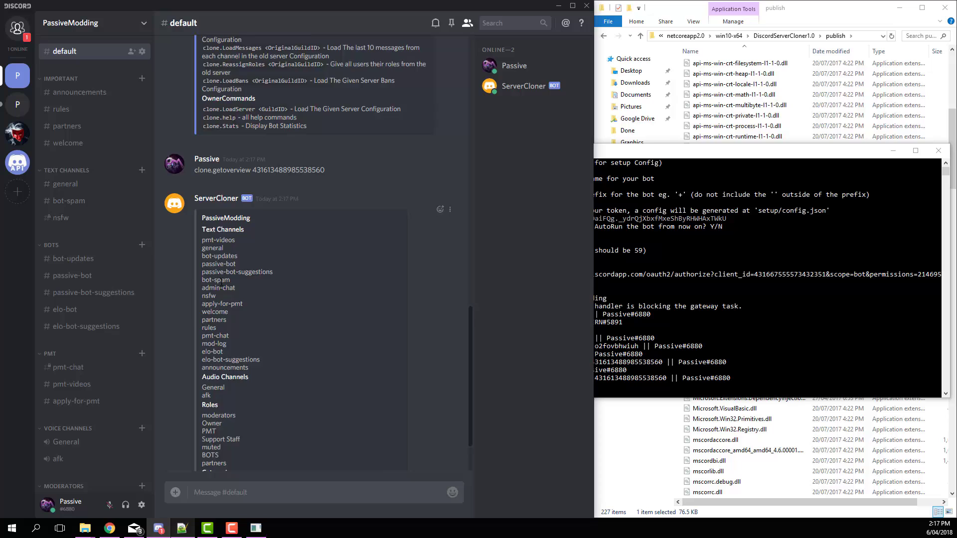
{"action": "scroll", "coordinate": [222, 280], "scroll_direction": "down", "scroll_amount": 2}
{"action": "left_click_drag", "start_coordinate": [201, 349], "coordinate": [246, 447]}
{"action": "left_click", "coordinate": [251, 397]}
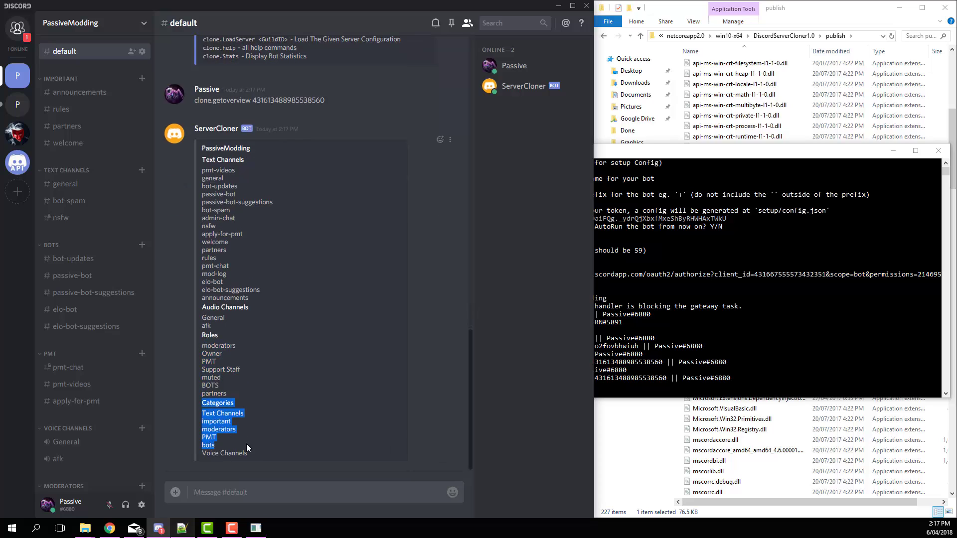
{"action": "left_click", "coordinate": [247, 447]}
{"action": "left_click_drag", "start_coordinate": [199, 309], "coordinate": [234, 323]}
Step: Look up the user notification commands and their arguments in ServerCloner's help list
{"action": "scroll", "coordinate": [234, 323], "scroll_direction": "up", "scroll_amount": 8}
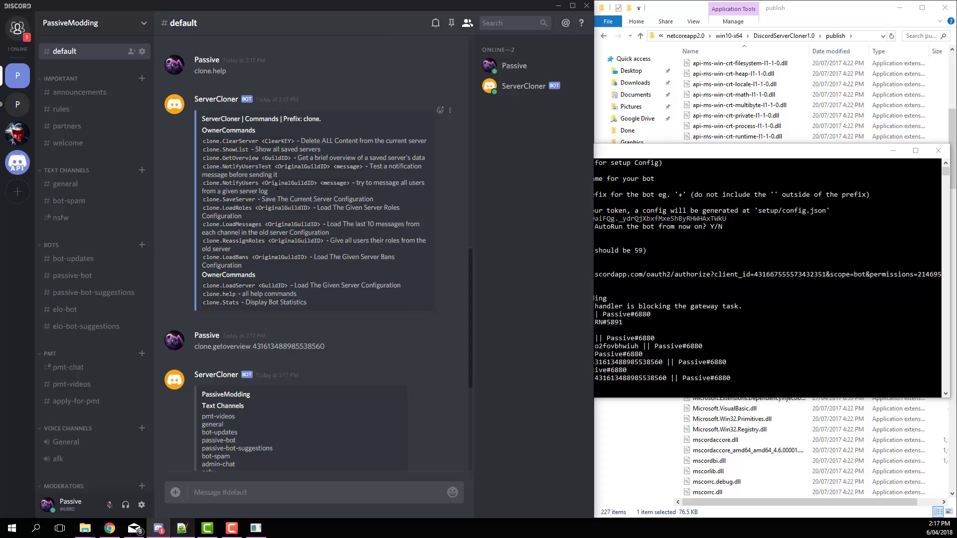
{"action": "scroll", "coordinate": [270, 234], "scroll_direction": "down", "scroll_amount": 5}
{"action": "scroll", "coordinate": [276, 186], "scroll_direction": "up", "scroll_amount": 6}
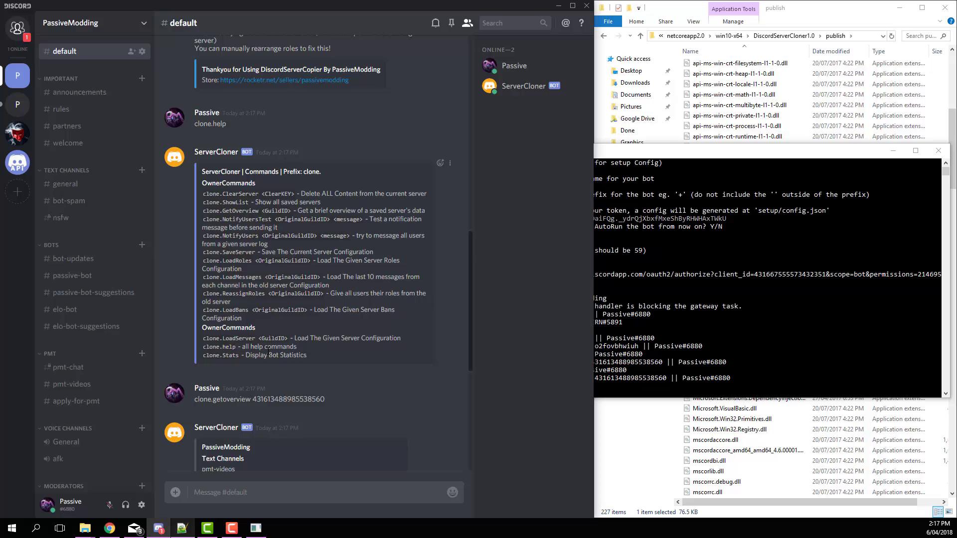
{"action": "scroll", "coordinate": [213, 406], "scroll_direction": "down", "scroll_amount": 6}
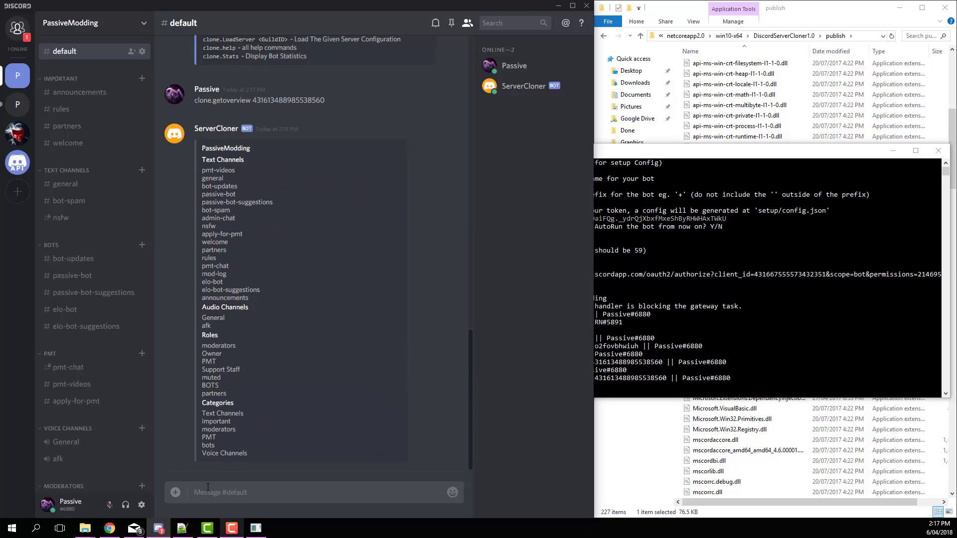
{"action": "scroll", "coordinate": [244, 441], "scroll_direction": "up", "scroll_amount": 5}
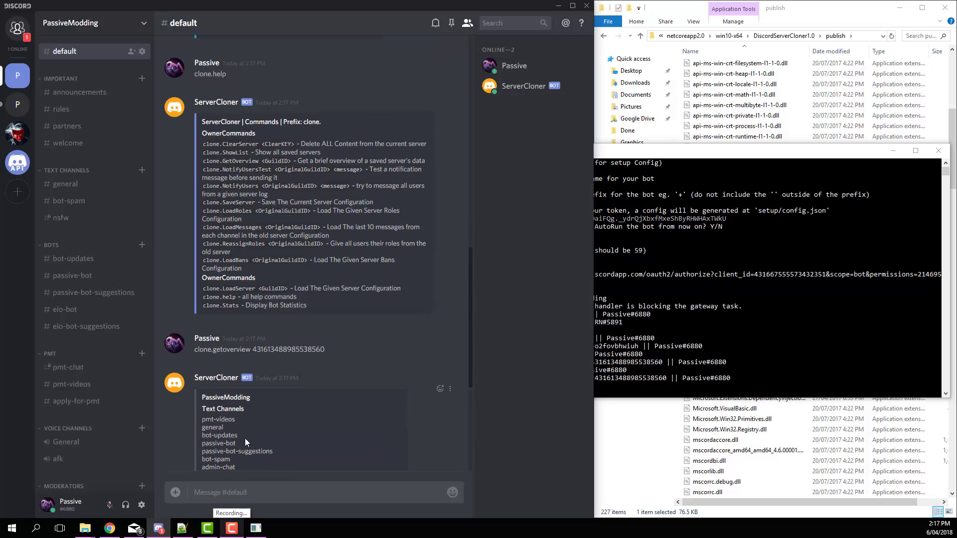
{"action": "scroll", "coordinate": [245, 439], "scroll_direction": "down", "scroll_amount": 5}
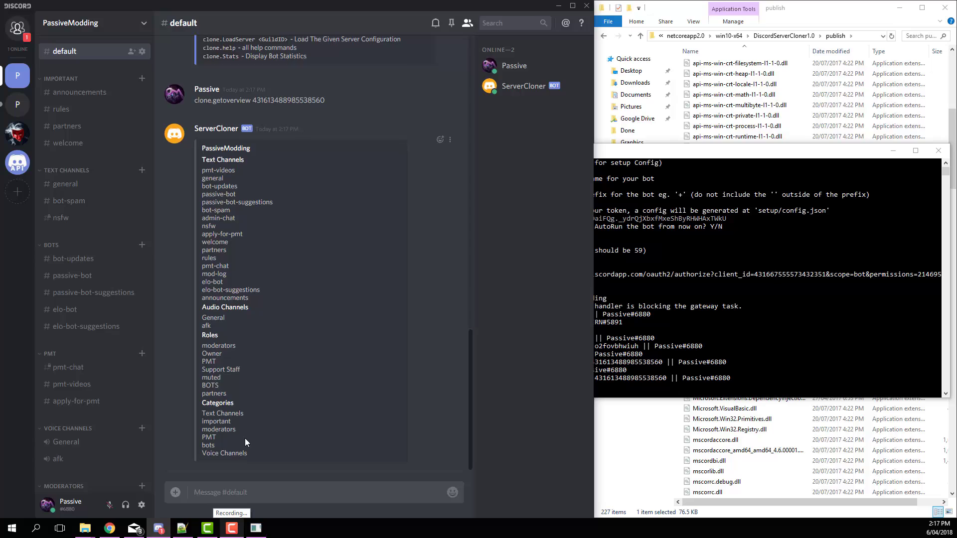
Step: Draft the message clone.showmessagetest followed by PassiveModding's copied guild ID in the default channel
{"action": "type", "text": "clone.sh"}
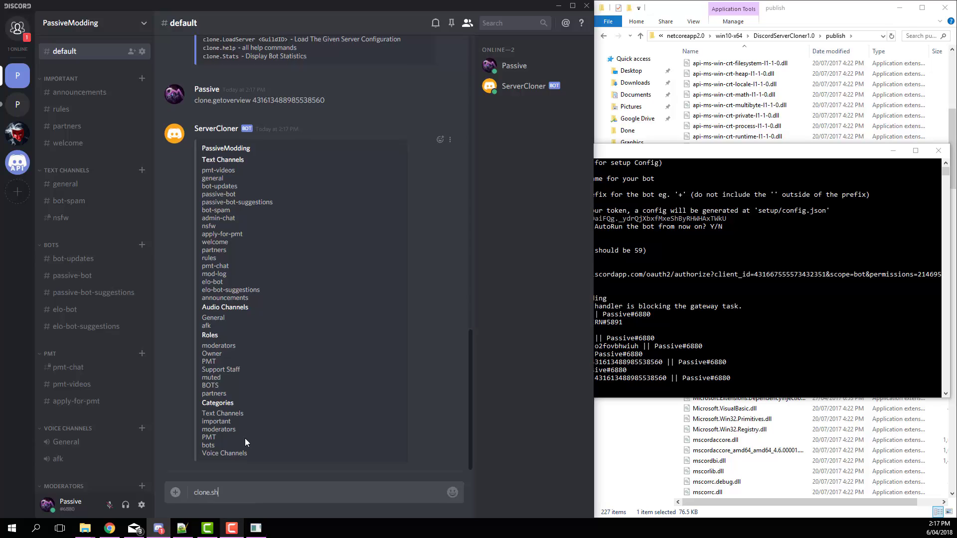
{"action": "type", "text": "owmessagete"}
{"action": "type", "text": "st"}
{"action": "key", "text": "ctrl+v"}
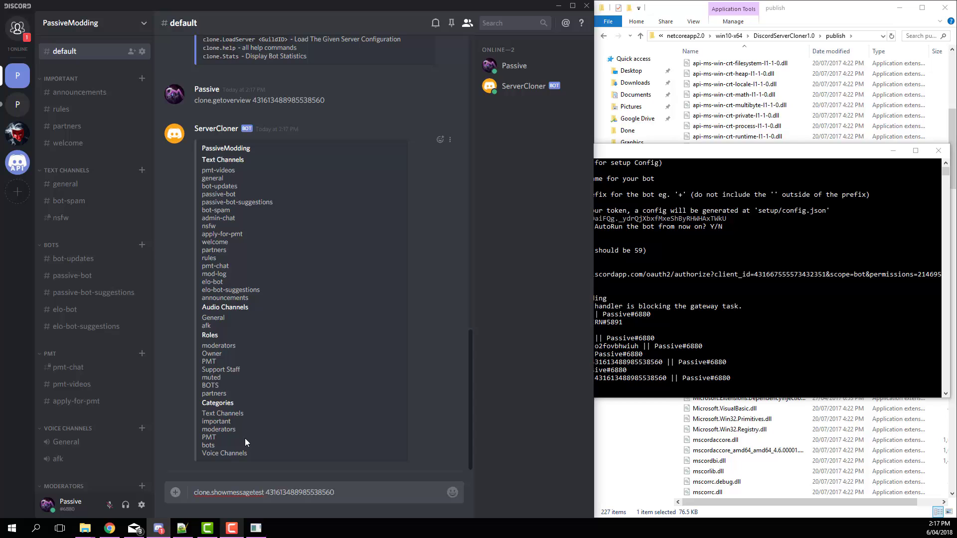
Step: Change the drafted command to clone.notifyuserstest and add "This is the new server!" after PassiveModding's guild ID
{"action": "scroll", "coordinate": [247, 438], "scroll_direction": "up", "scroll_amount": 4}
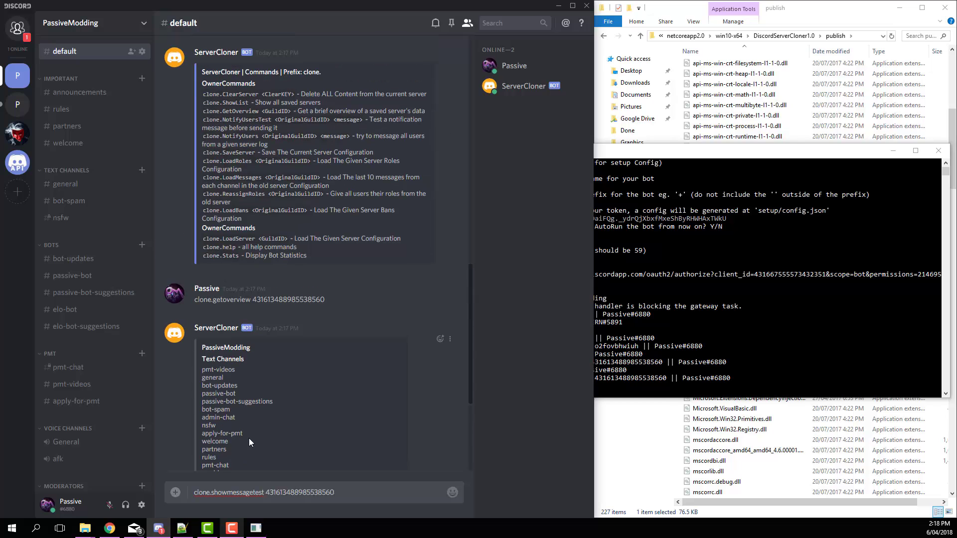
{"action": "scroll", "coordinate": [250, 438], "scroll_direction": "down", "scroll_amount": 4}
{"action": "double_click", "coordinate": [228, 493]}
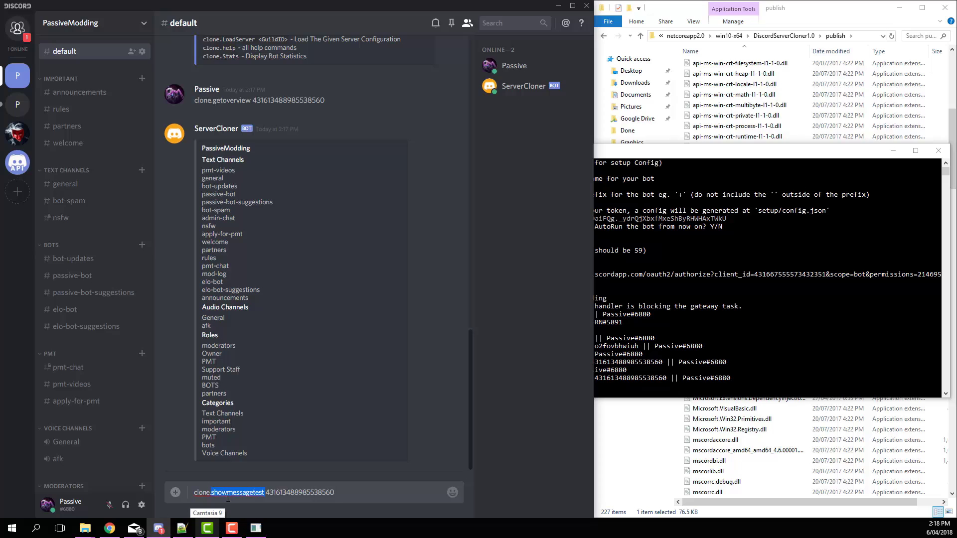
{"action": "type", "text": "notify"}
{"action": "type", "text": "users "}
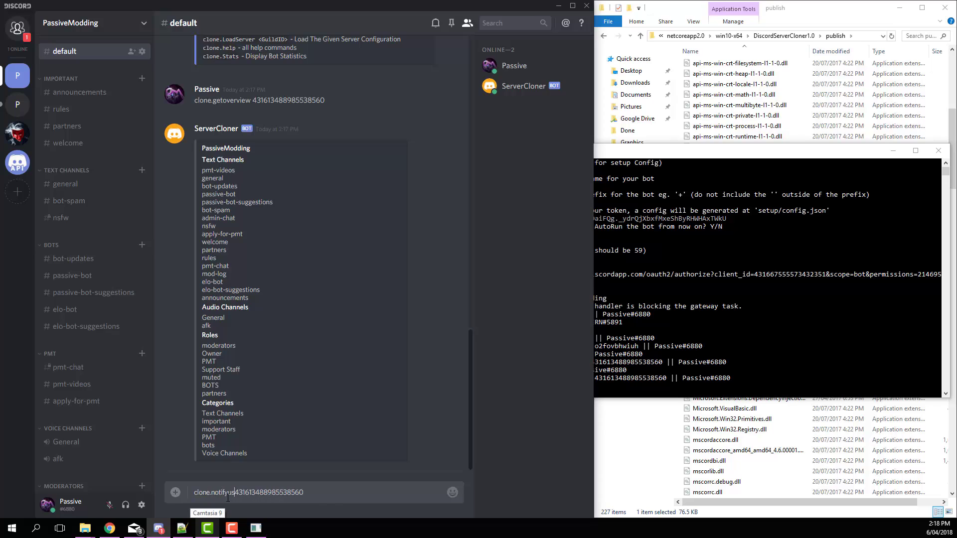
{"action": "type", "text": "test"}
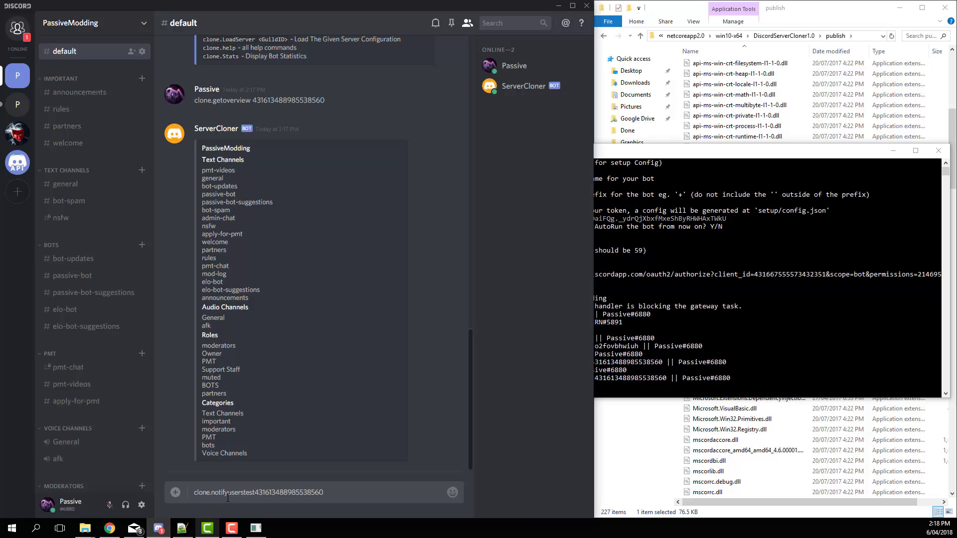
{"action": "double_click", "coordinate": [261, 494]}
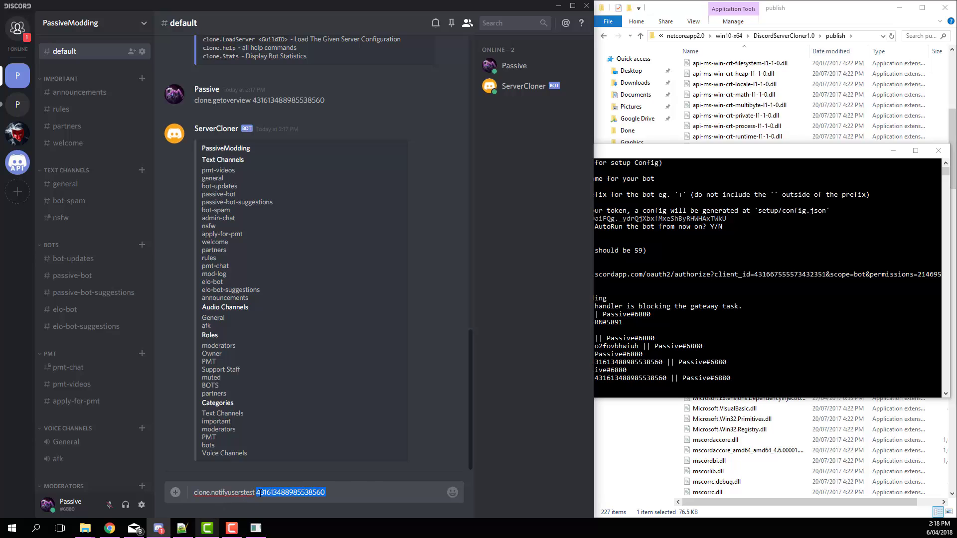
{"action": "left_click", "coordinate": [375, 489]}
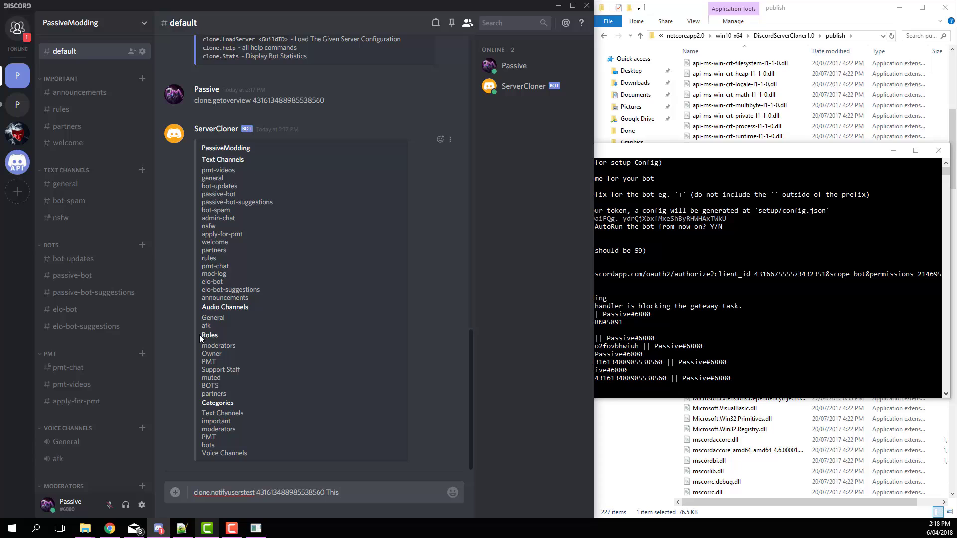
{"action": "type", "text": "ew server!"}
Step: Copy an instant invite link for the general channel, add it on a new line of the drafted command, and send the message
{"action": "right_click", "coordinate": [78, 184]}
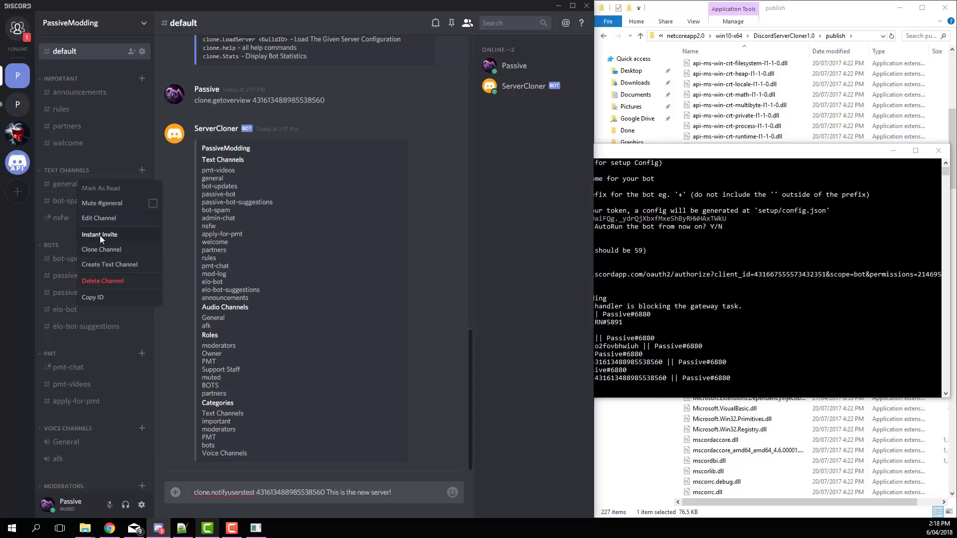
{"action": "left_click", "coordinate": [100, 235]}
{"action": "left_click", "coordinate": [368, 265]}
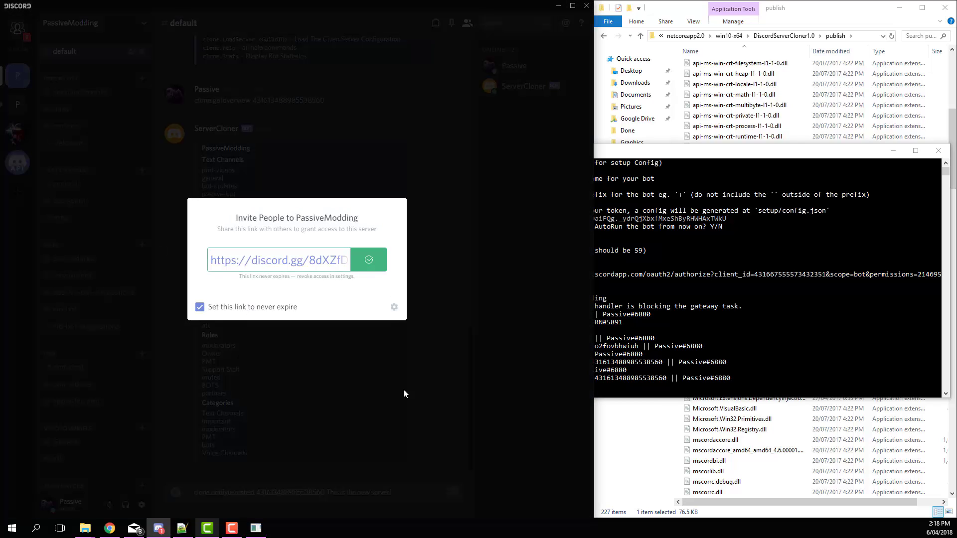
{"action": "left_click", "coordinate": [384, 379]}
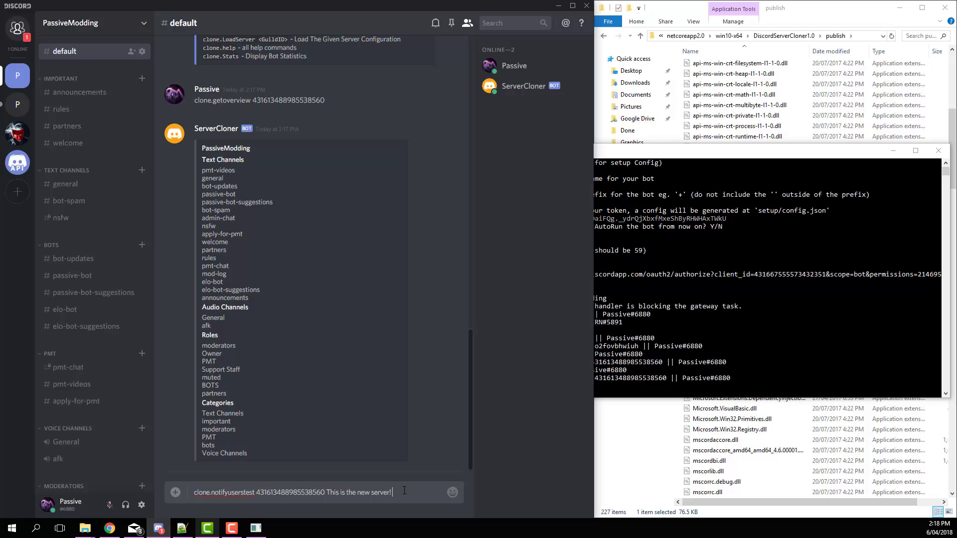
{"action": "key", "text": "shift+Return"}
{"action": "key", "text": "ctrl+v"}
{"action": "key", "text": "Return"}
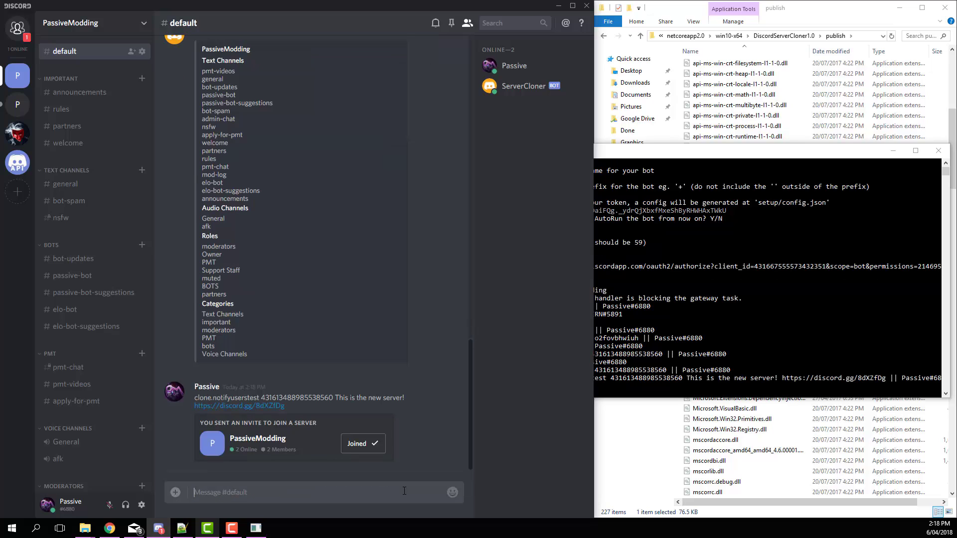
Step: Examine the NotifyUsers entry in the help list, the test notification and the original server's member list
{"action": "left_click_drag", "start_coordinate": [258, 440], "coordinate": [243, 428]}
{"action": "left_click", "coordinate": [376, 453]}
{"action": "left_click", "coordinate": [243, 428]}
{"action": "scroll", "coordinate": [242, 427], "scroll_direction": "up", "scroll_amount": 10}
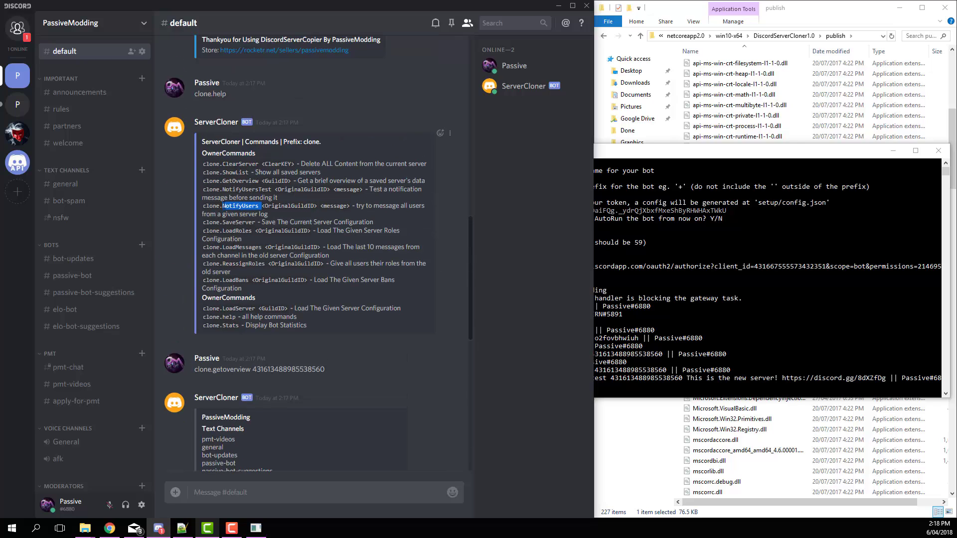
{"action": "scroll", "coordinate": [255, 268], "scroll_direction": "down", "scroll_amount": 10}
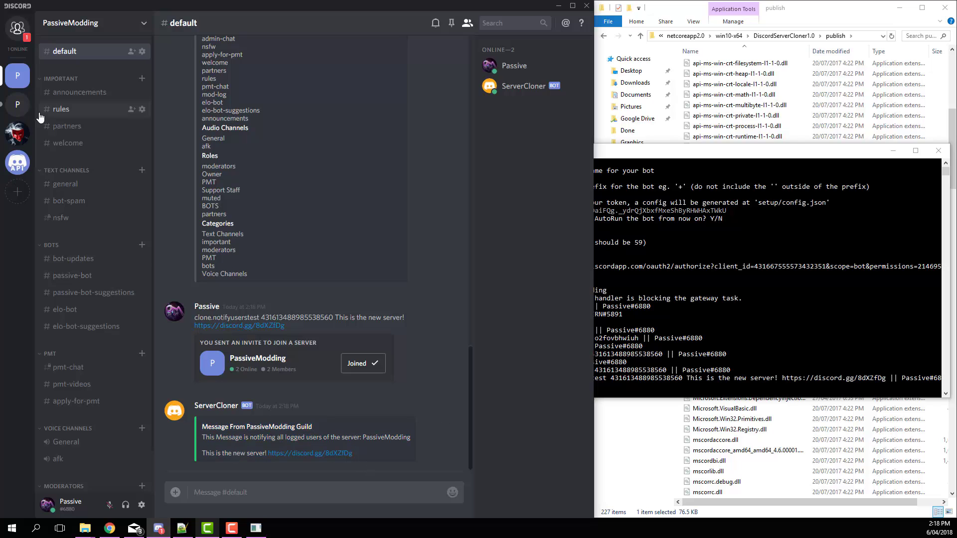
{"action": "left_click", "coordinate": [17, 104]}
{"action": "scroll", "coordinate": [509, 161], "scroll_direction": "down", "scroll_amount": 1}
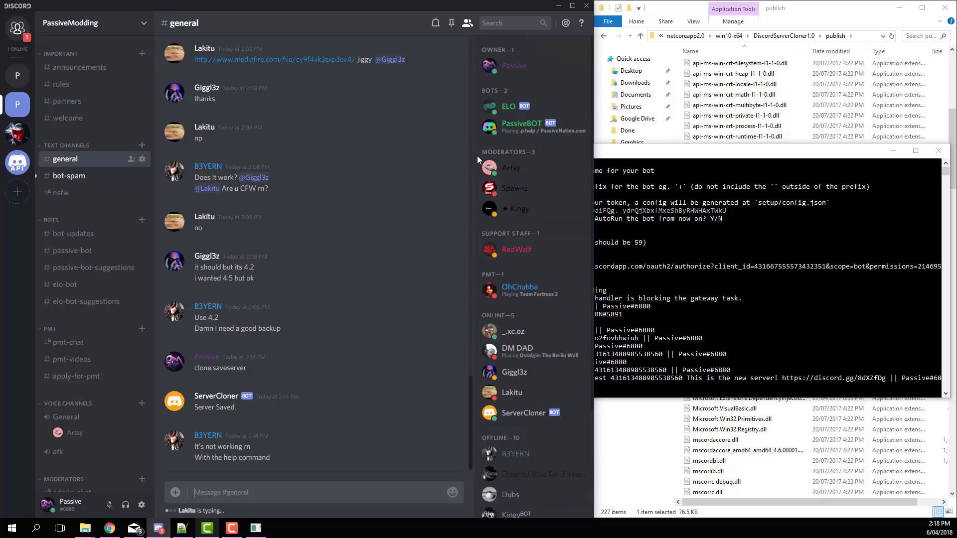
{"action": "left_click", "coordinate": [17, 75]}
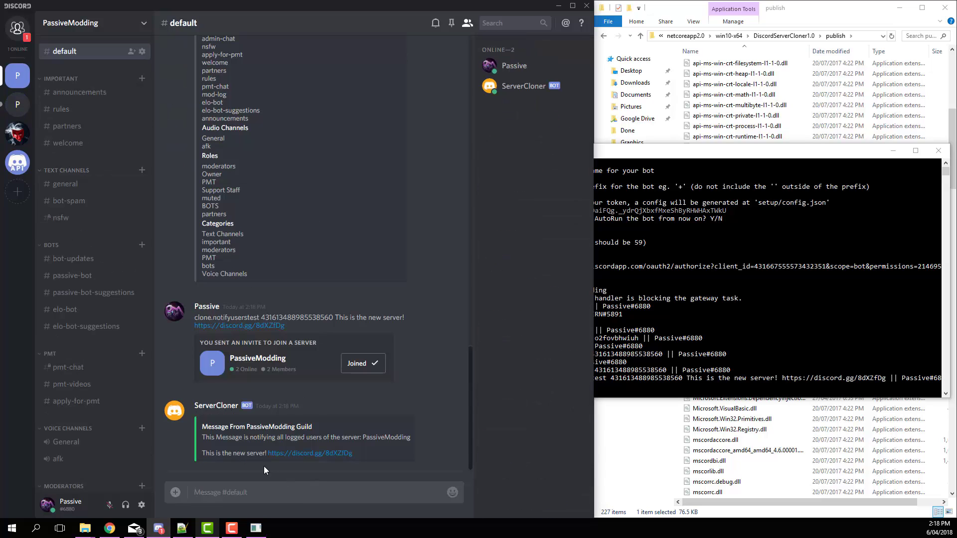
Step: Send clone.notifyusers in the default channel with "Join the test sever if you have roles in the old server" and the copied invite link
{"action": "type", "text": "clone.notifyusers"}
{"action": "key", "text": "ctrl+v"}
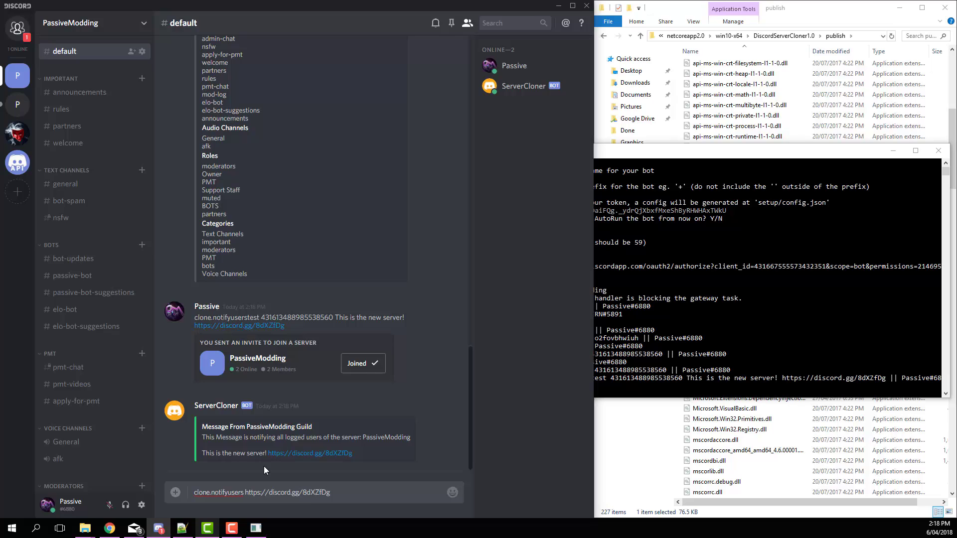
{"action": "type", "text": "Join the "}
{"action": "type", "text": "test sev"}
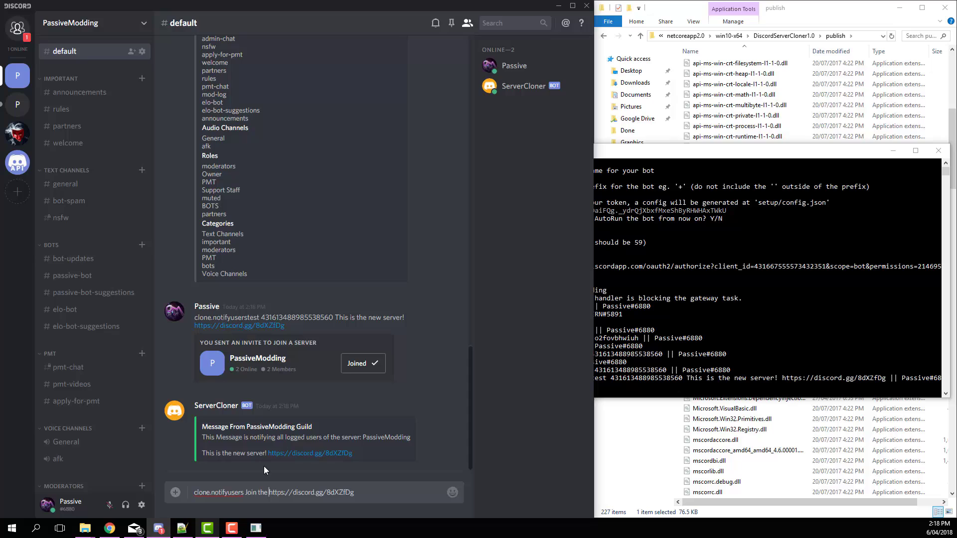
{"action": "type", "text": "er "}
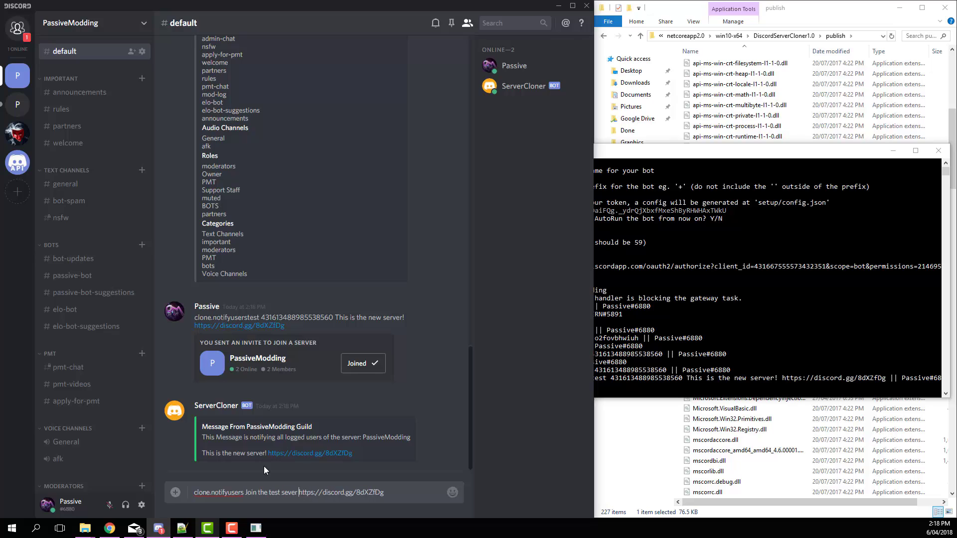
{"action": "type", "text": "if you have r"}
{"action": "type", "text": "oles in "}
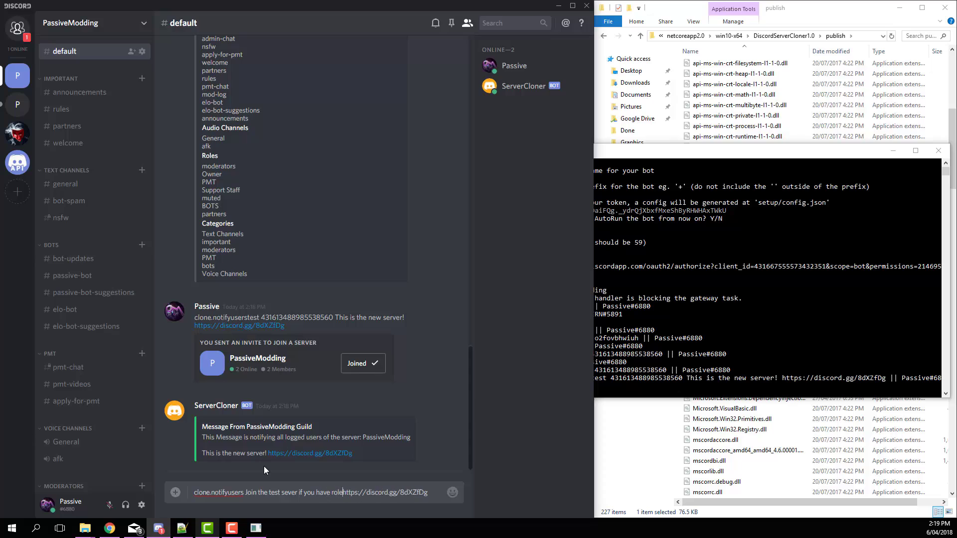
{"action": "type", "text": "the old ser"}
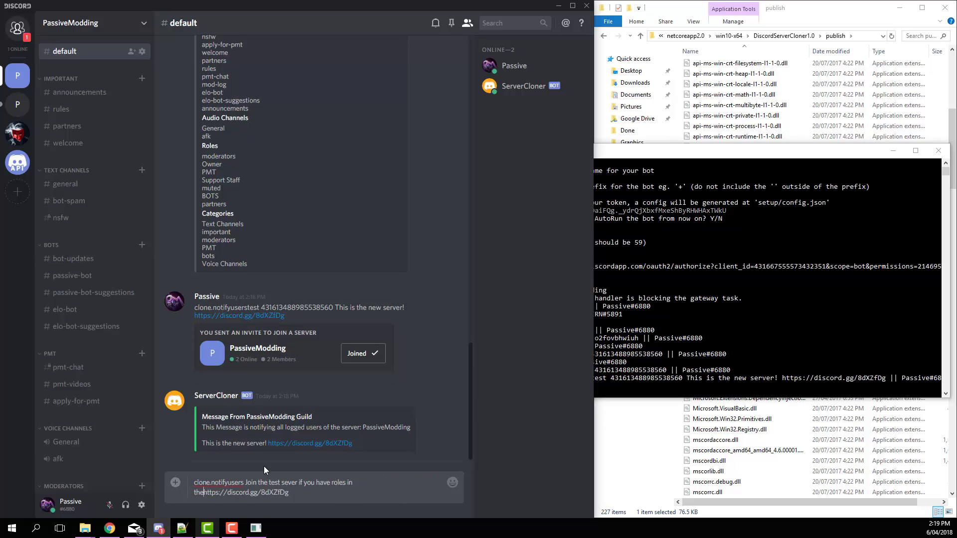
{"action": "type", "text": "ver"}
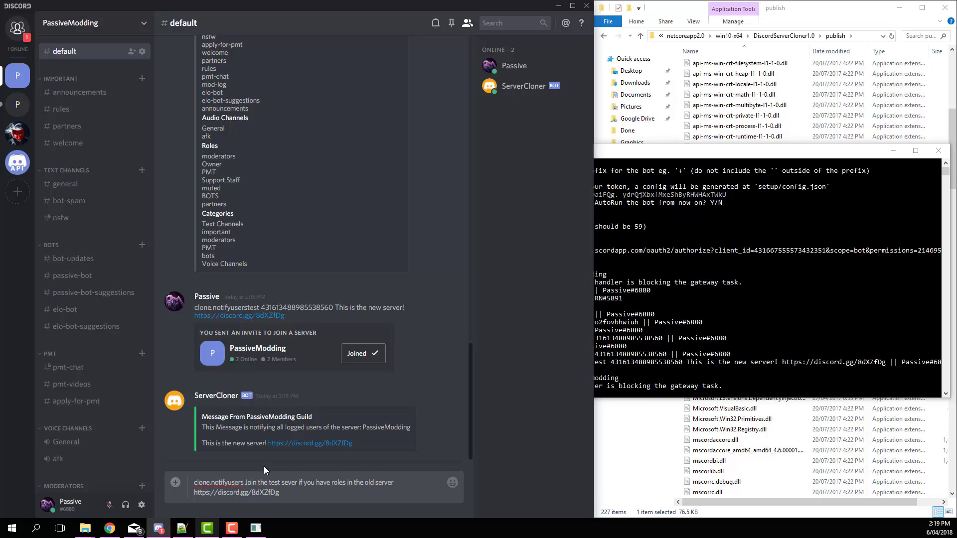
{"action": "key", "text": "Return"}
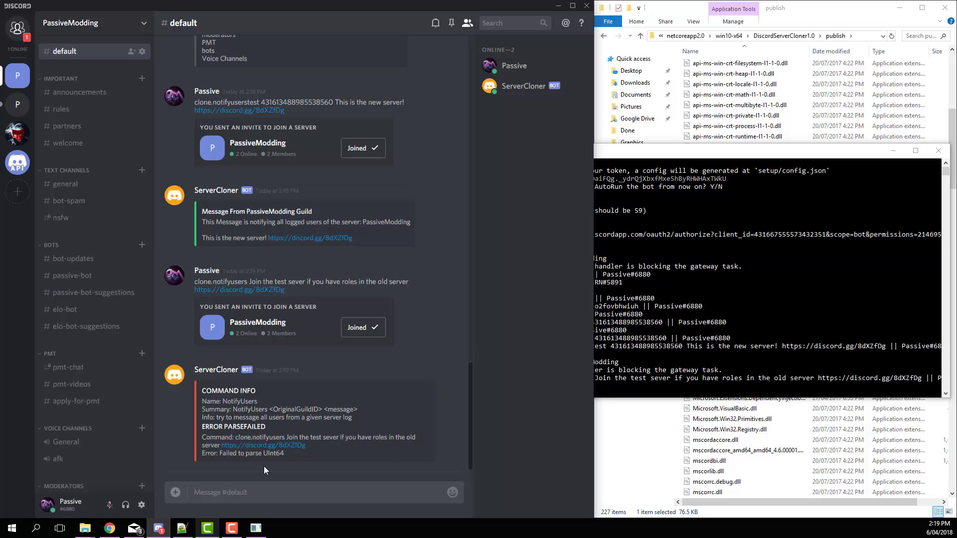
Step: Resend the clone.notifyusers message with PassiveModding's guild ID inserted between the command and the message text
{"action": "left_click_drag", "start_coordinate": [339, 397], "coordinate": [345, 457]}
{"action": "left_click", "coordinate": [282, 460]}
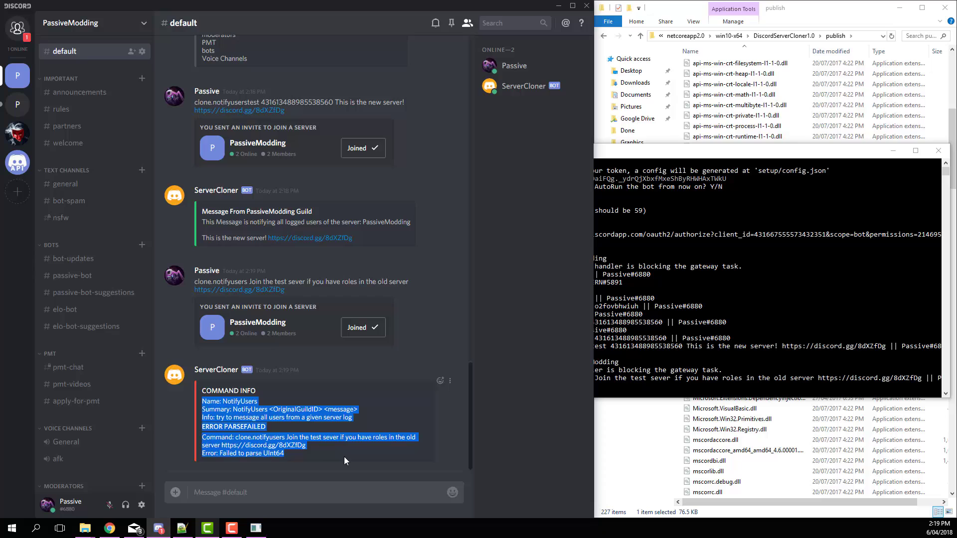
{"action": "left_click", "coordinate": [344, 456]}
{"action": "left_click_drag", "start_coordinate": [305, 294], "coordinate": [186, 283]}
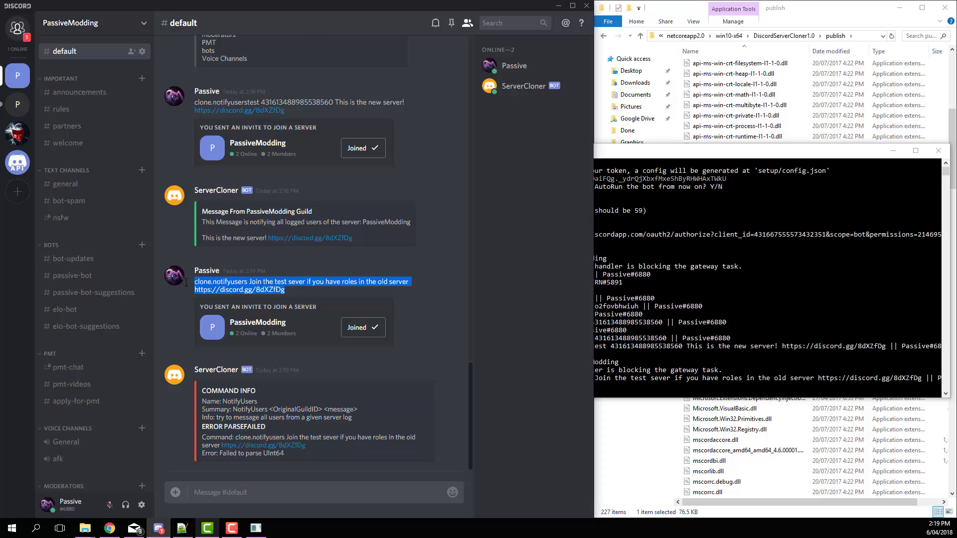
{"action": "left_click", "coordinate": [229, 497]}
{"action": "key", "text": "ctrl+v"}
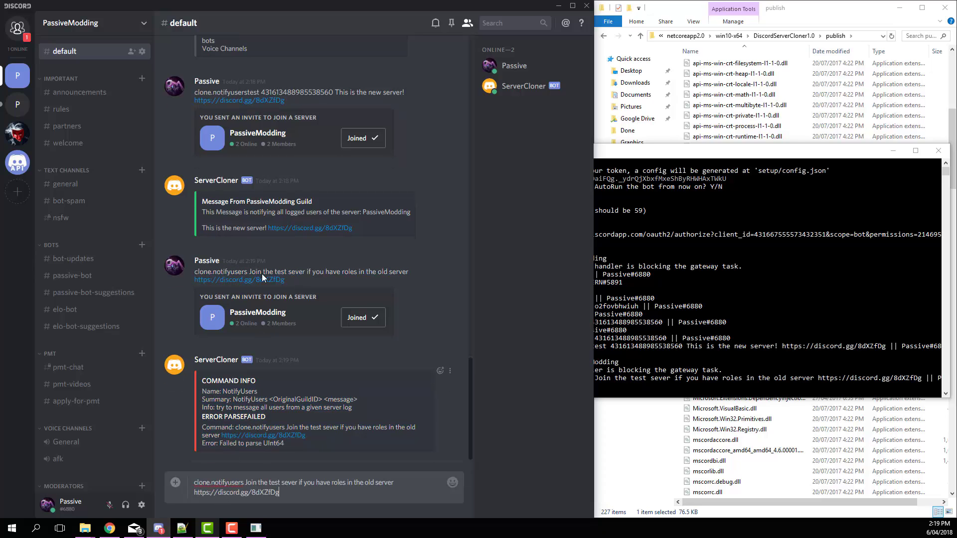
{"action": "double_click", "coordinate": [291, 91]}
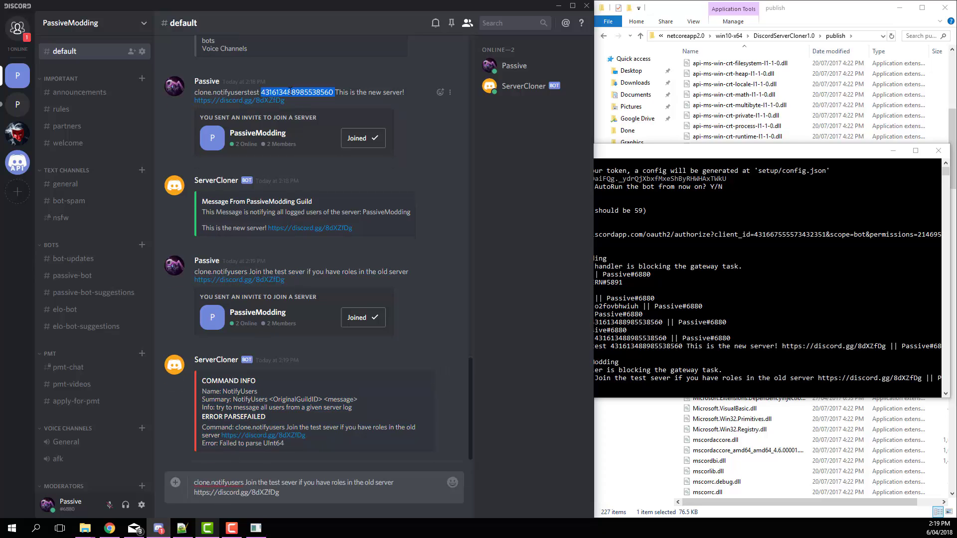
{"action": "left_click", "coordinate": [245, 484]}
{"action": "key", "text": "ctrl+v"}
{"action": "key", "text": "BackSpace"}
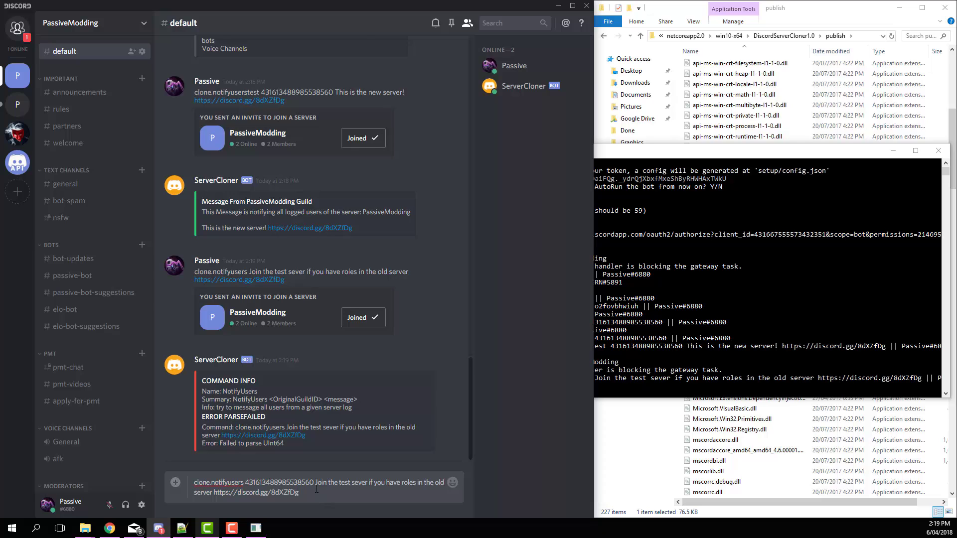
{"action": "key", "text": "Return"}
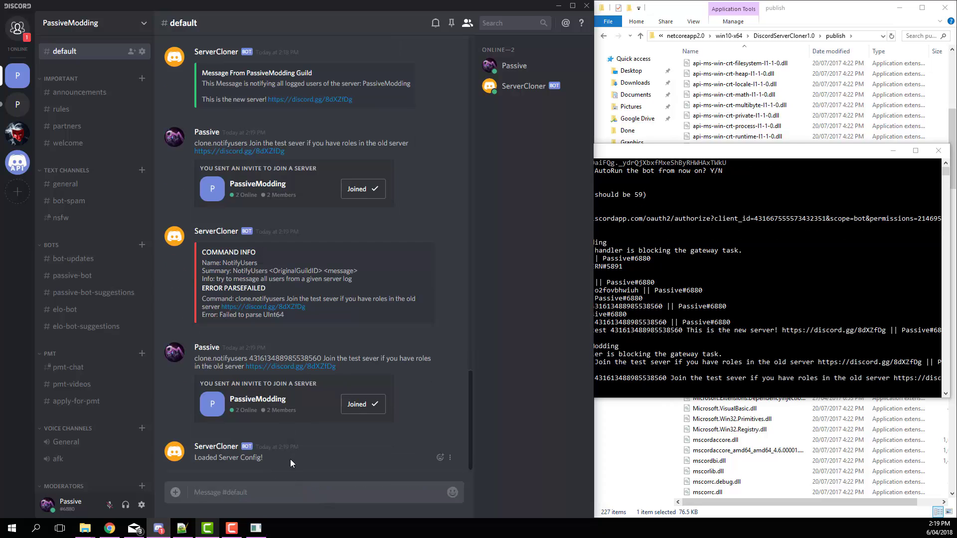
Step: Open ServerCloner's direct message and read the notification's title, server line and invitation text
{"action": "mouse_move", "coordinate": [290, 460]}
{"action": "left_mouse_down"}
{"action": "mouse_move", "coordinate": [190, 462]}
{"action": "mouse_move", "coordinate": [282, 462]}
{"action": "left_mouse_up"}
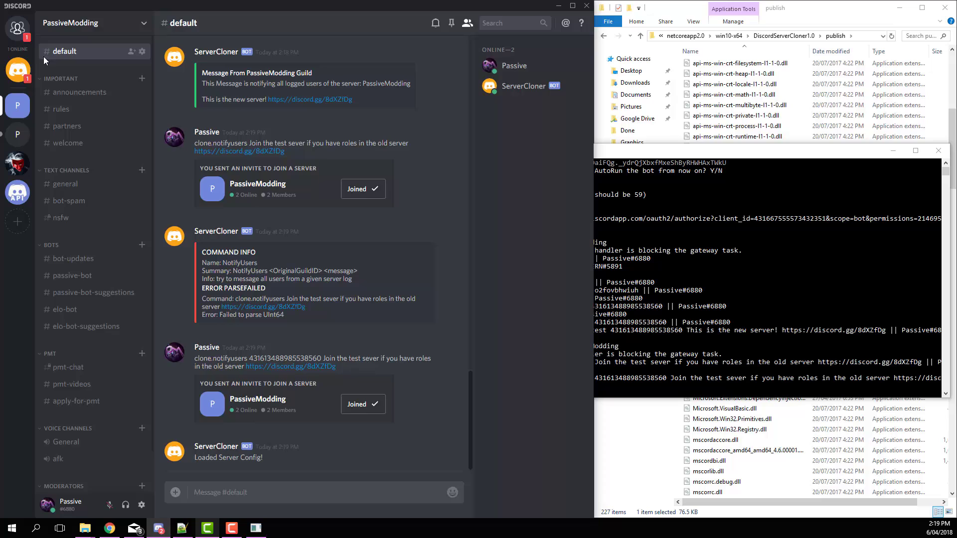
{"action": "left_click", "coordinate": [18, 70]}
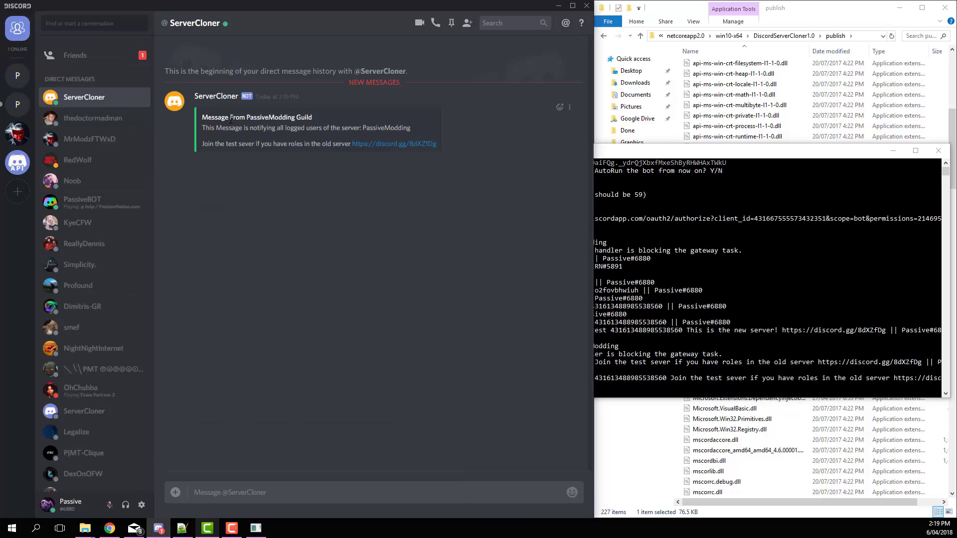
{"action": "left_click_drag", "start_coordinate": [231, 120], "coordinate": [389, 215]}
{"action": "left_click", "coordinate": [205, 125]}
{"action": "left_click_drag", "start_coordinate": [313, 117], "coordinate": [290, 122]}
{"action": "left_click", "coordinate": [292, 117]}
{"action": "left_click_drag", "start_coordinate": [213, 130], "coordinate": [372, 129]}
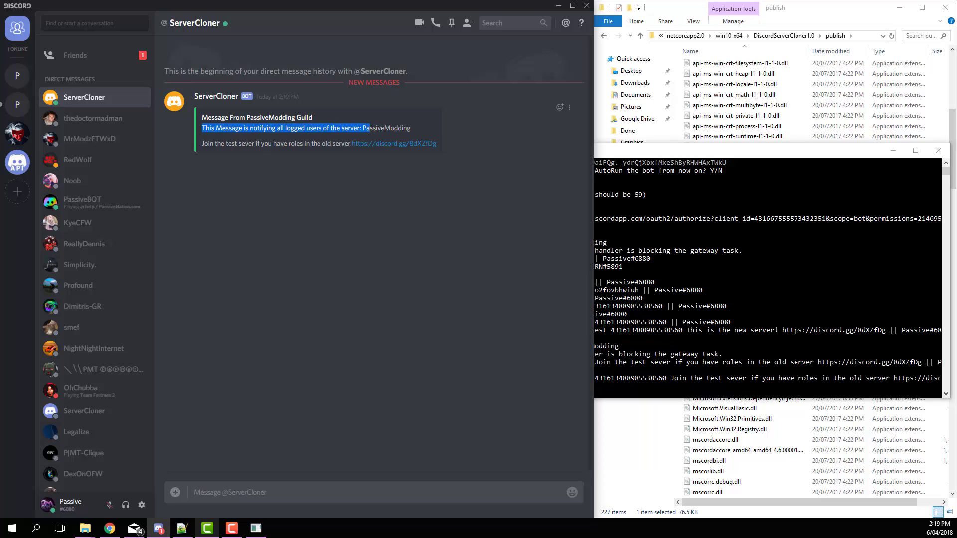
{"action": "double_click", "coordinate": [386, 127]}
{"action": "left_click_drag", "start_coordinate": [208, 148], "coordinate": [341, 148]}
{"action": "left_click", "coordinate": [340, 148]}
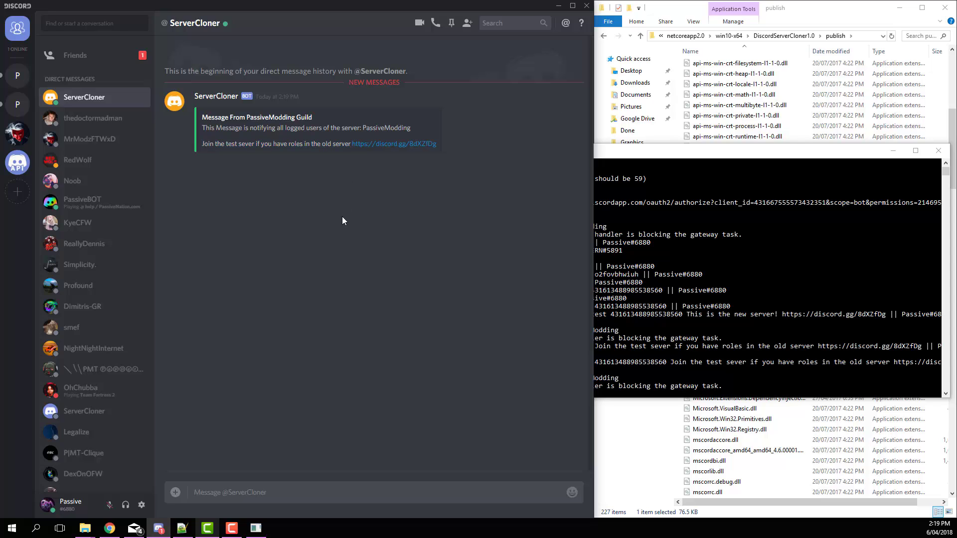
Step: Check the bot's replies and the online member list in the cloned server's default channel
{"action": "left_click", "coordinate": [23, 113]}
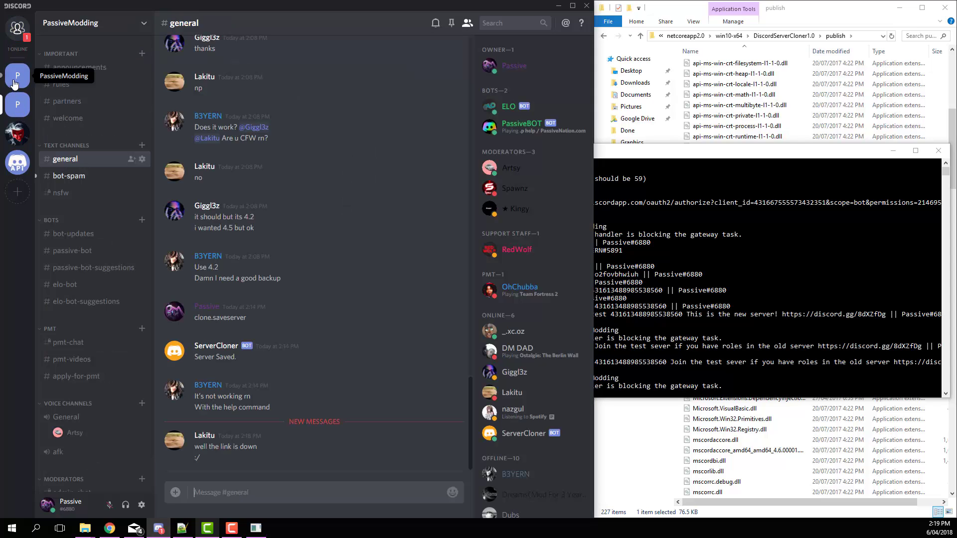
{"action": "scroll", "coordinate": [291, 466], "scroll_direction": "up", "scroll_amount": 3}
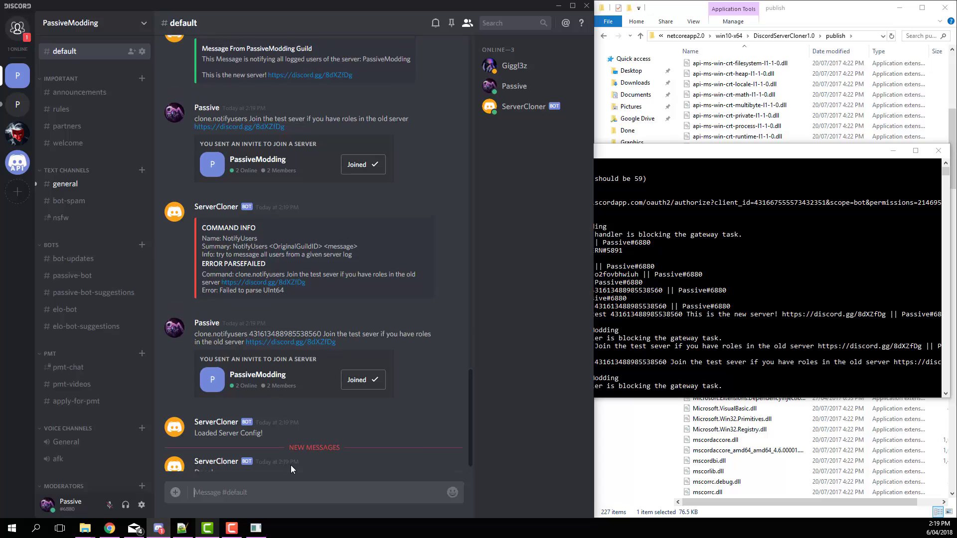
{"action": "scroll", "coordinate": [291, 465], "scroll_direction": "down", "scroll_amount": 3}
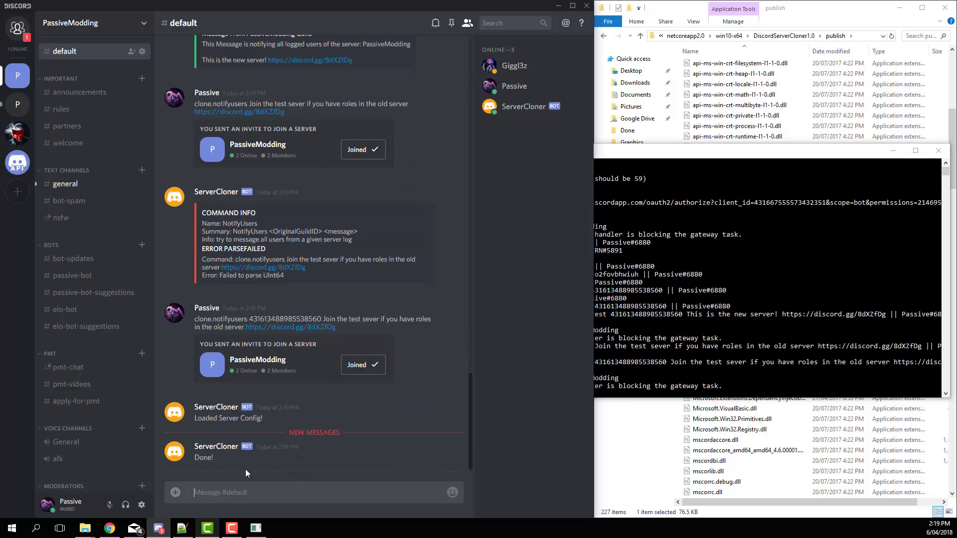
{"action": "left_click", "coordinate": [504, 68]}
{"action": "left_click", "coordinate": [503, 72]}
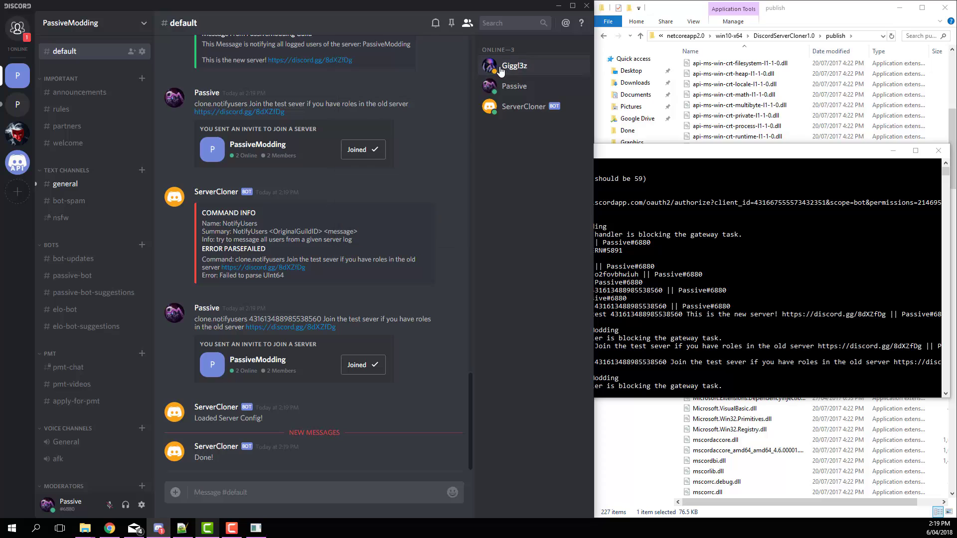
Step: Reply with "hi" in the cloned server's general channel
{"action": "left_click", "coordinate": [65, 184]}
{"action": "left_click", "coordinate": [251, 485]}
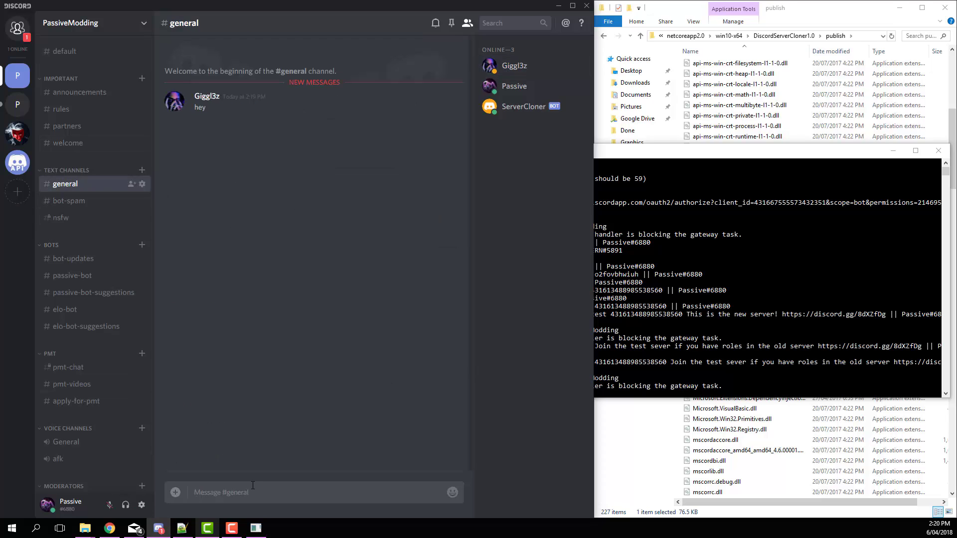
{"action": "type", "text": "hi"}
{"action": "key", "text": "Return"}
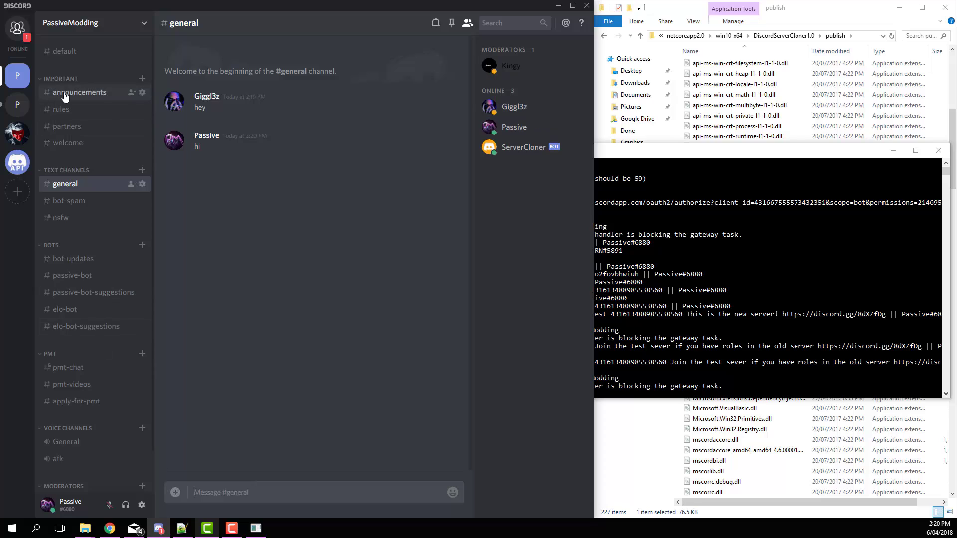
Step: Compare the cloned server's default channel and member list with the original PassiveModding server
{"action": "left_click", "coordinate": [64, 51]}
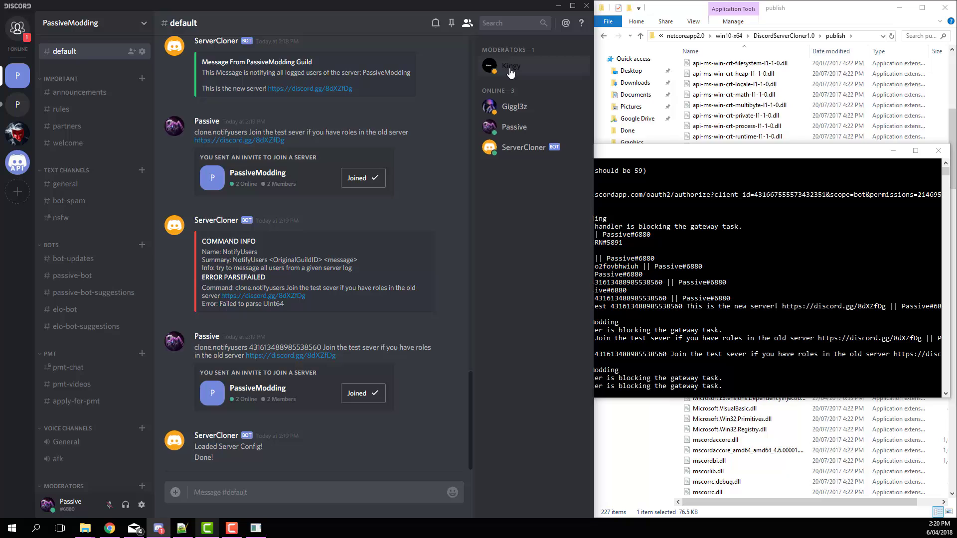
{"action": "left_click", "coordinate": [17, 104]}
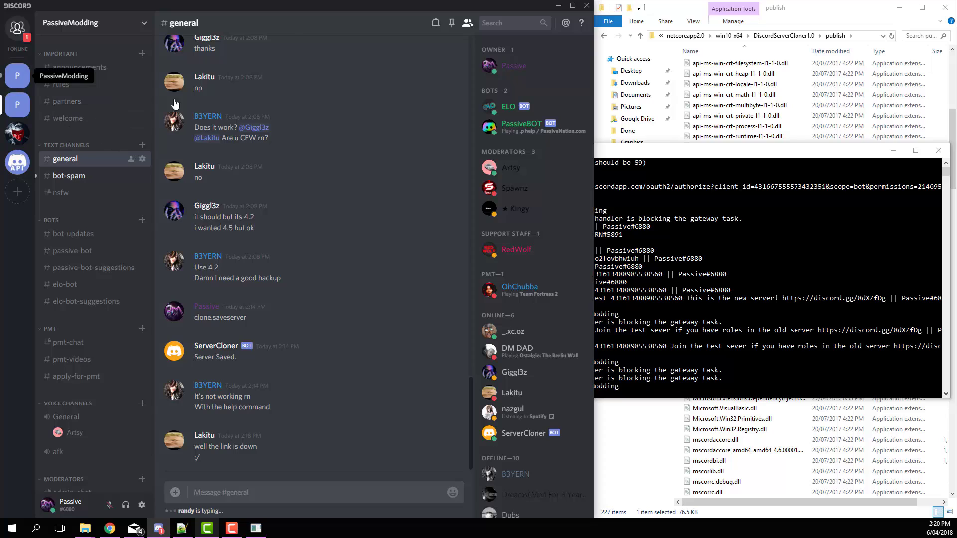
{"action": "left_click", "coordinate": [17, 75]}
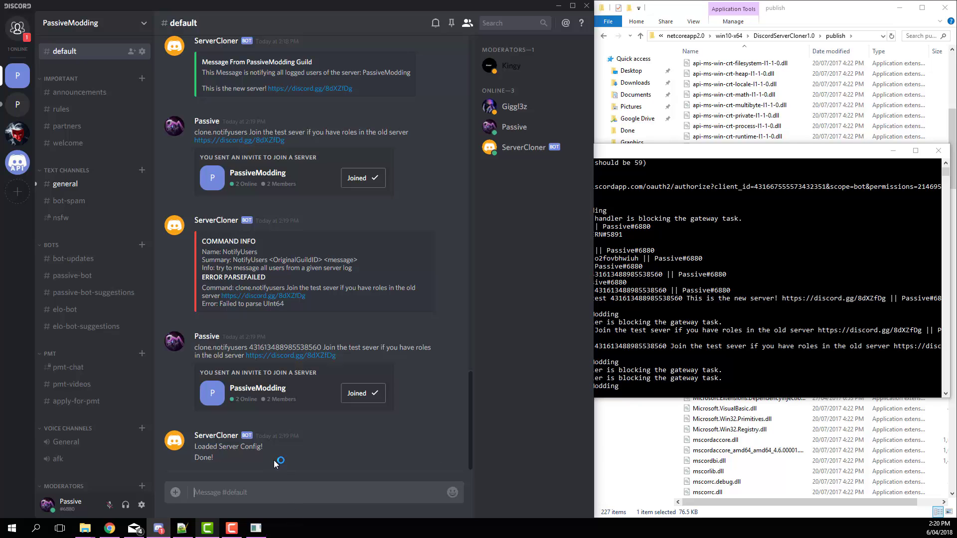
Step: Review the LoadMessages, ReassignRoles and LoadBans entries in ServerCloner's command list in the default channel
{"action": "scroll", "coordinate": [231, 345], "scroll_direction": "up", "scroll_amount": 15}
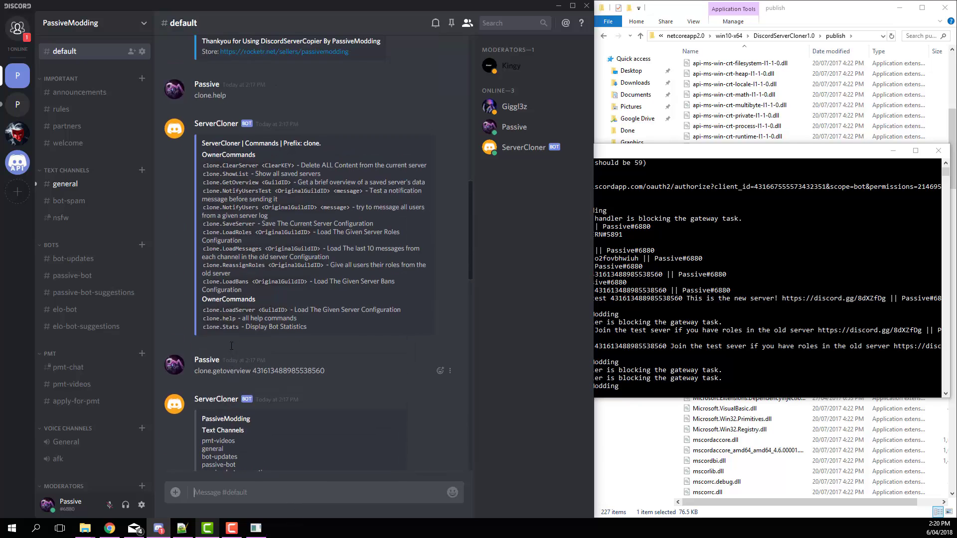
{"action": "scroll", "coordinate": [230, 345], "scroll_direction": "up", "scroll_amount": 5}
{"action": "scroll", "coordinate": [220, 345], "scroll_direction": "down", "scroll_amount": 3}
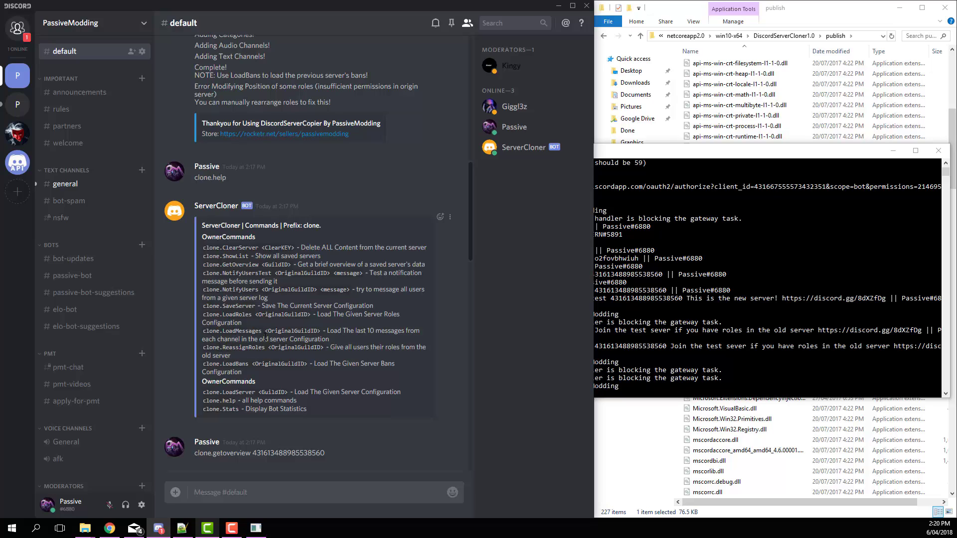
{"action": "left_click_drag", "start_coordinate": [235, 329], "coordinate": [249, 373]}
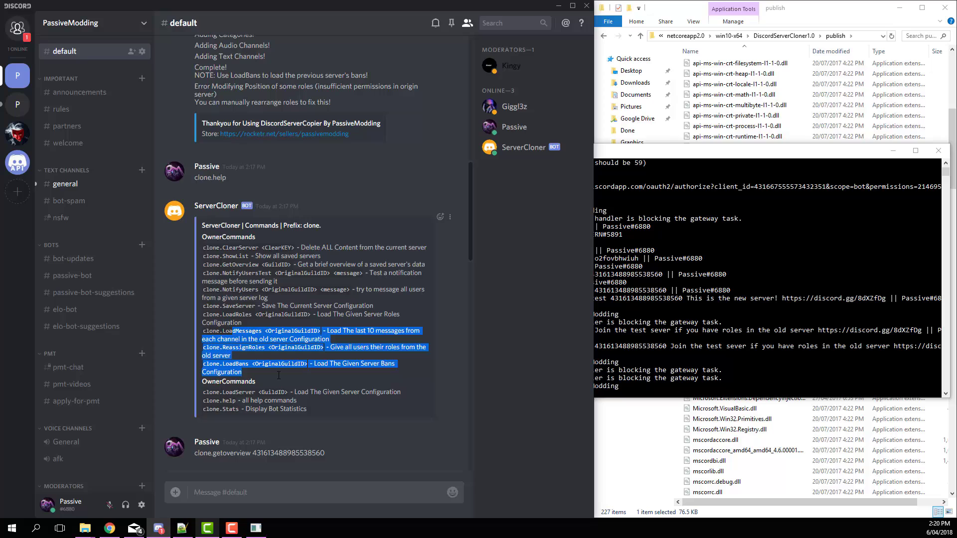
{"action": "left_click", "coordinate": [277, 417]}
{"action": "left_click_drag", "start_coordinate": [344, 341], "coordinate": [204, 331]}
{"action": "left_click", "coordinate": [204, 335]}
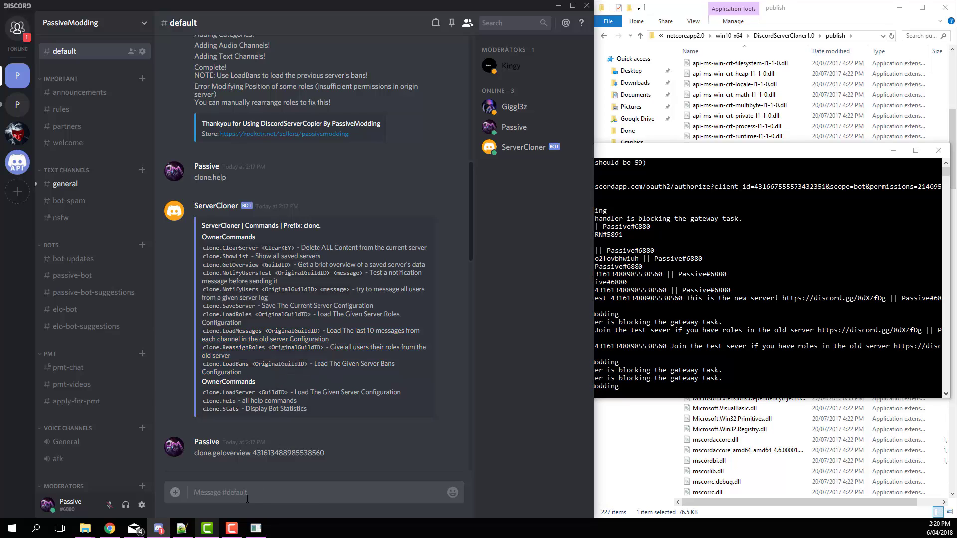
Step: Send clone.loadmessages in the default channel with the guild ID copied from the earlier clone.getoverview message
{"action": "type", "text": "clone.loadmessages"}
{"action": "double_click", "coordinate": [282, 455]}
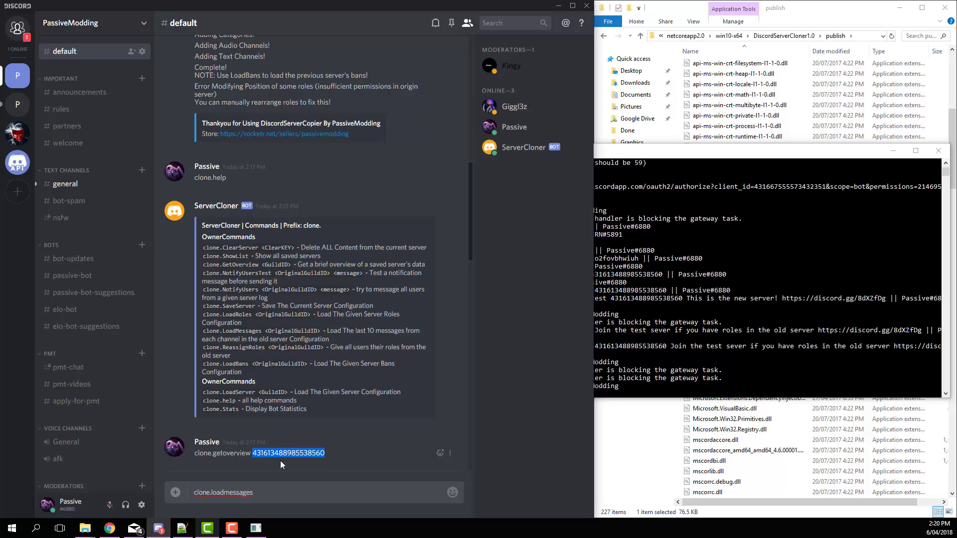
{"action": "key", "text": "ctrl+c"}
{"action": "left_click", "coordinate": [263, 493]}
{"action": "key", "text": "ctrl+v"}
{"action": "key", "text": "Return"}
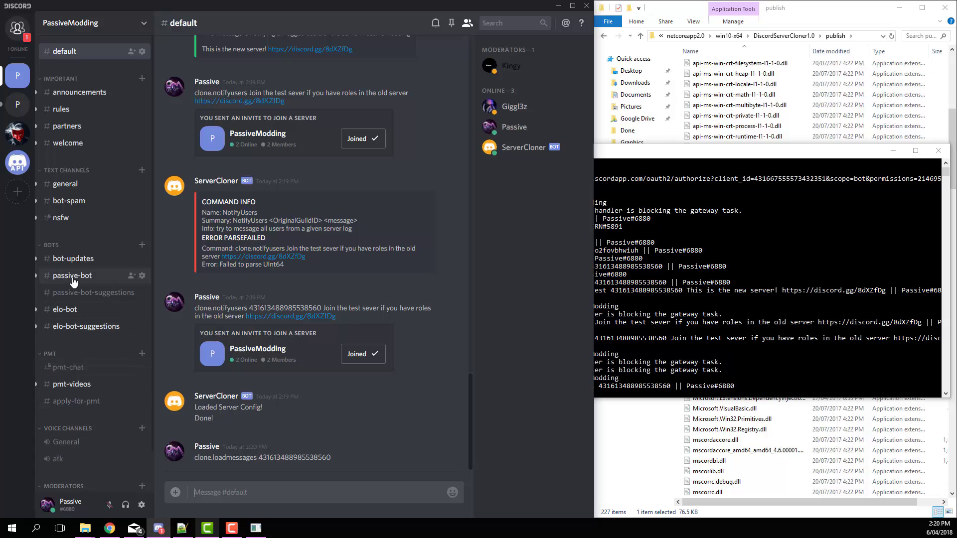
Step: Examine the messages ServerCloner posted in the announcements, rules, partners, welcome, general and bot-spam channels
{"action": "left_click", "coordinate": [75, 93]}
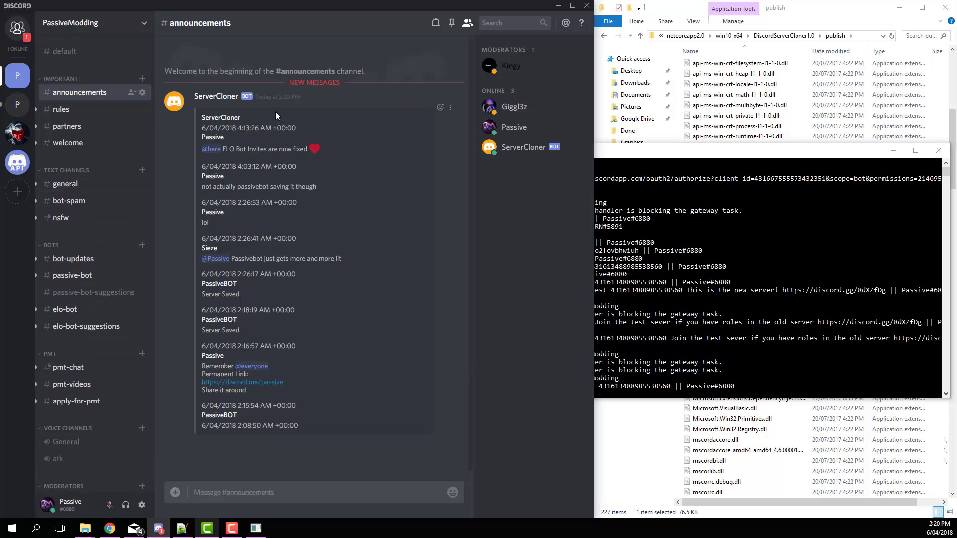
{"action": "left_click", "coordinate": [56, 116]}
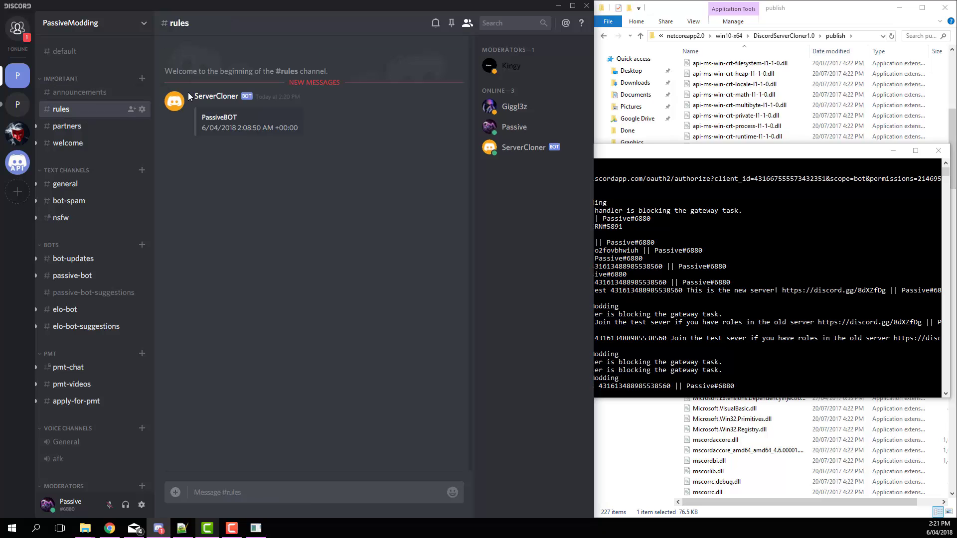
{"action": "left_click", "coordinate": [72, 130]}
{"action": "left_click", "coordinate": [70, 143]}
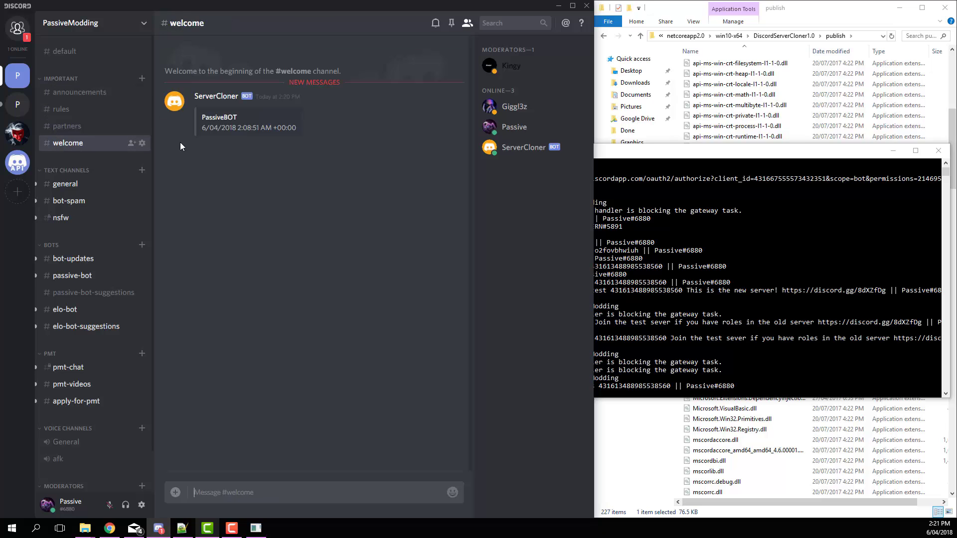
{"action": "left_click", "coordinate": [90, 184]}
{"action": "scroll", "coordinate": [264, 169], "scroll_direction": "down", "scroll_amount": 1}
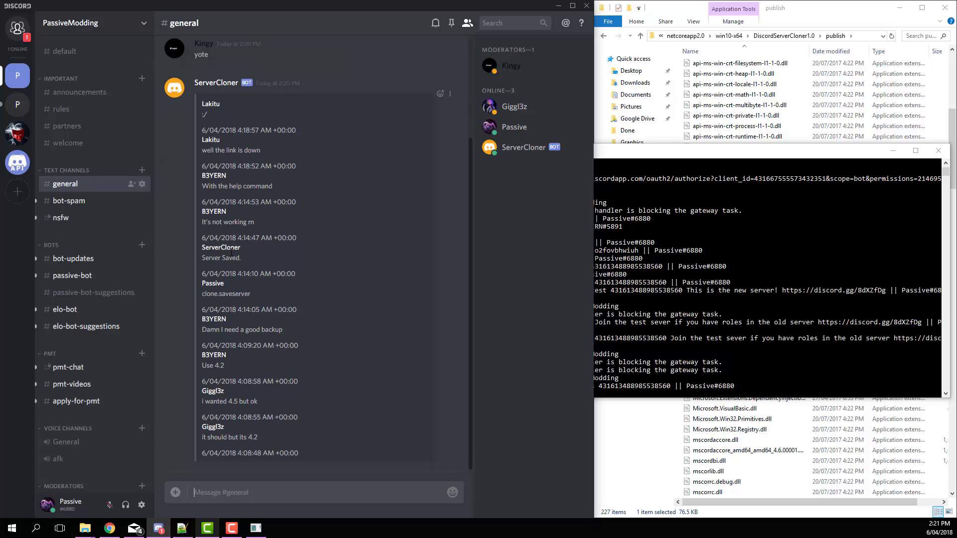
{"action": "triple_click", "coordinate": [210, 314]}
{"action": "left_click", "coordinate": [211, 313]}
{"action": "scroll", "coordinate": [249, 271], "scroll_direction": "up", "scroll_amount": 3}
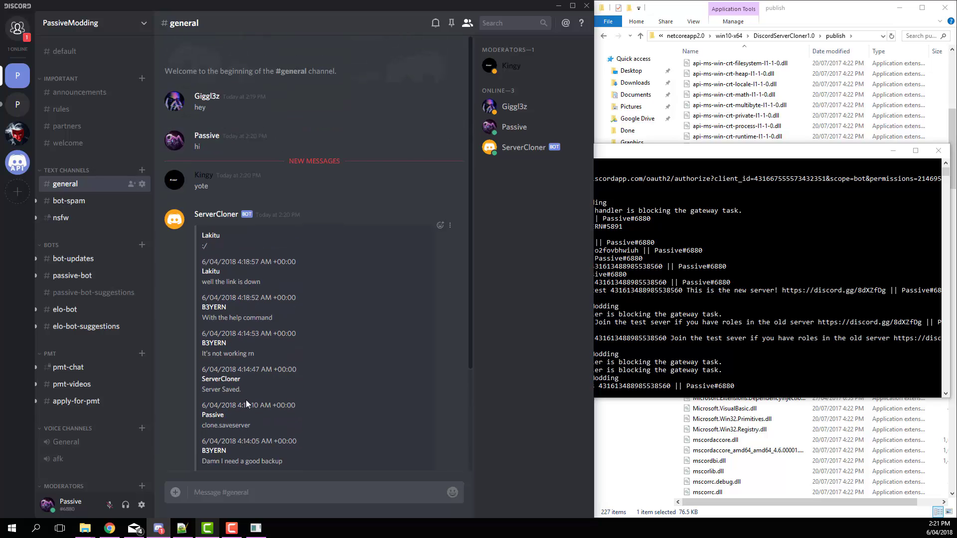
{"action": "scroll", "coordinate": [247, 404], "scroll_direction": "down", "scroll_amount": 3}
{"action": "left_click", "coordinate": [70, 201]}
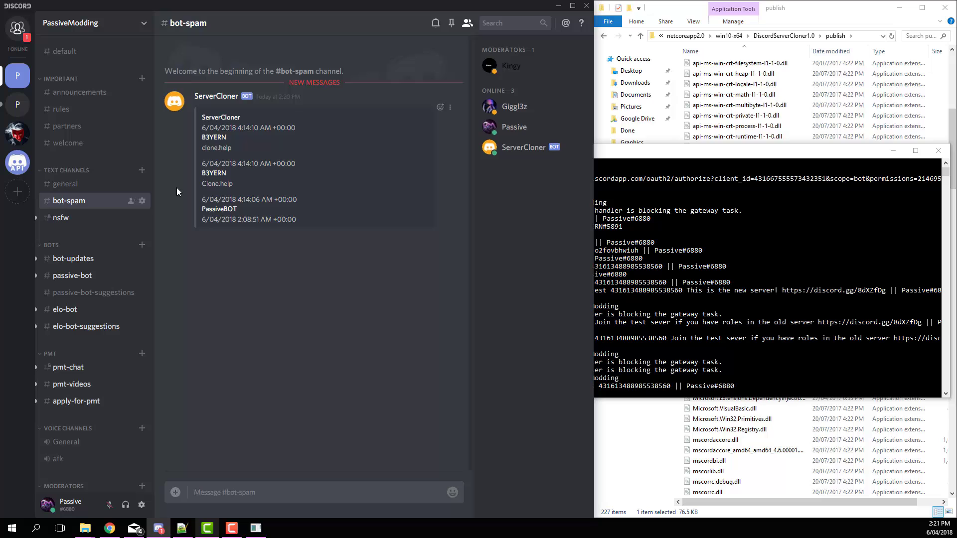
Step: Examine the messages ServerCloner posted in the bots, PMT and moderators channels, ending with mod-log
{"action": "left_click", "coordinate": [69, 260]}
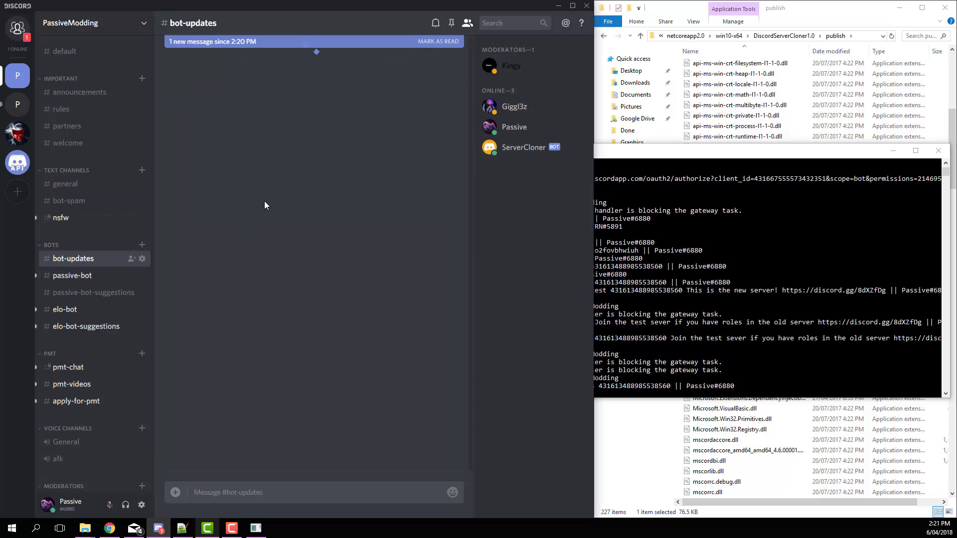
{"action": "left_click", "coordinate": [75, 276]}
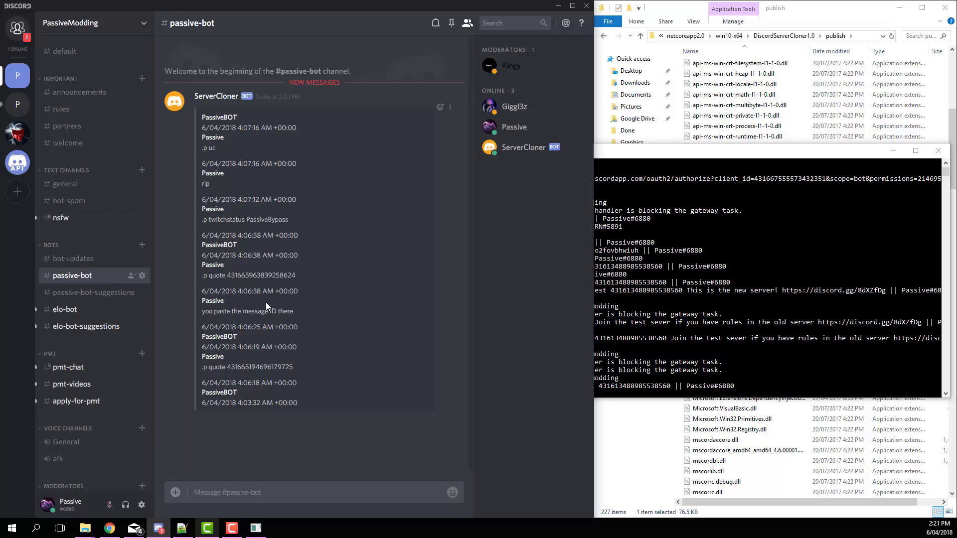
{"action": "left_click", "coordinate": [62, 310]}
{"action": "left_click", "coordinate": [70, 329]}
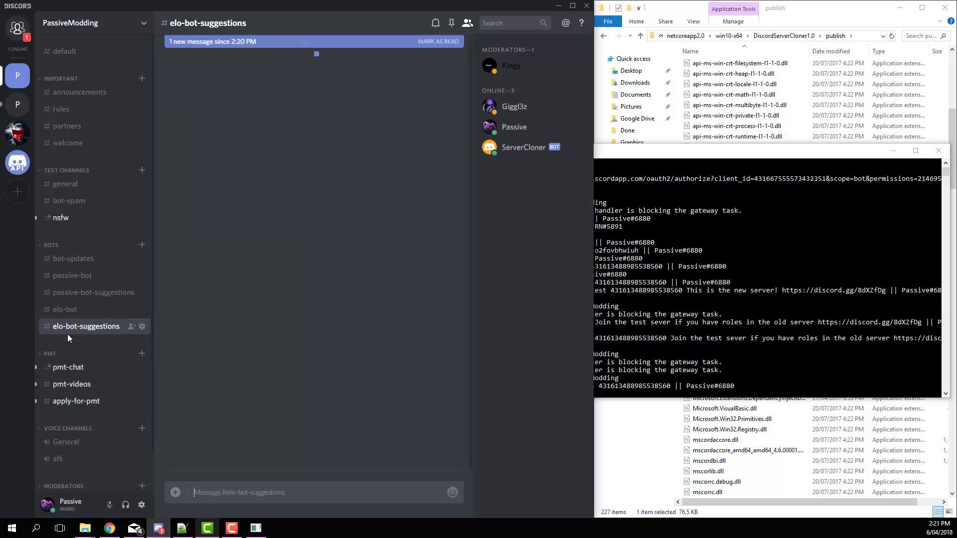
{"action": "left_click", "coordinate": [68, 369]}
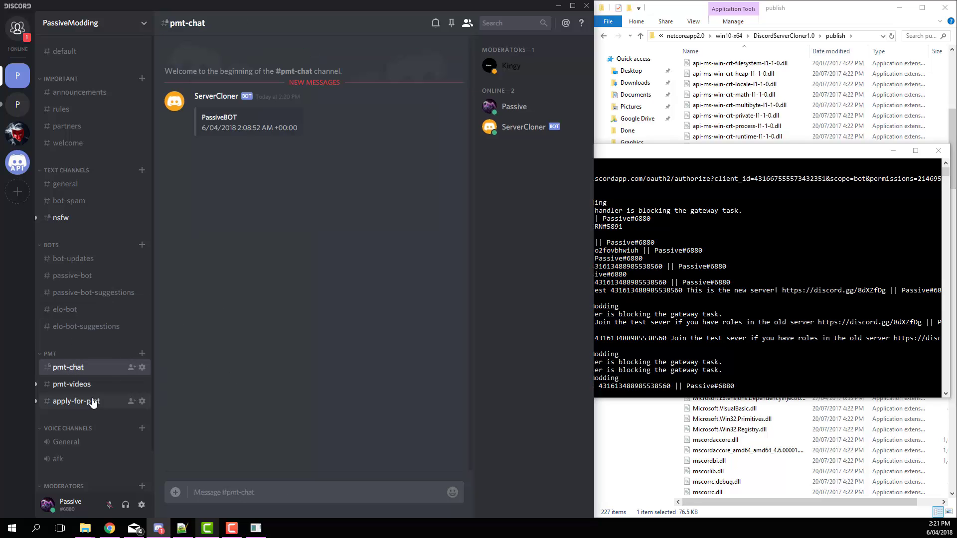
{"action": "left_click", "coordinate": [71, 384]}
{"action": "left_click", "coordinate": [50, 402]}
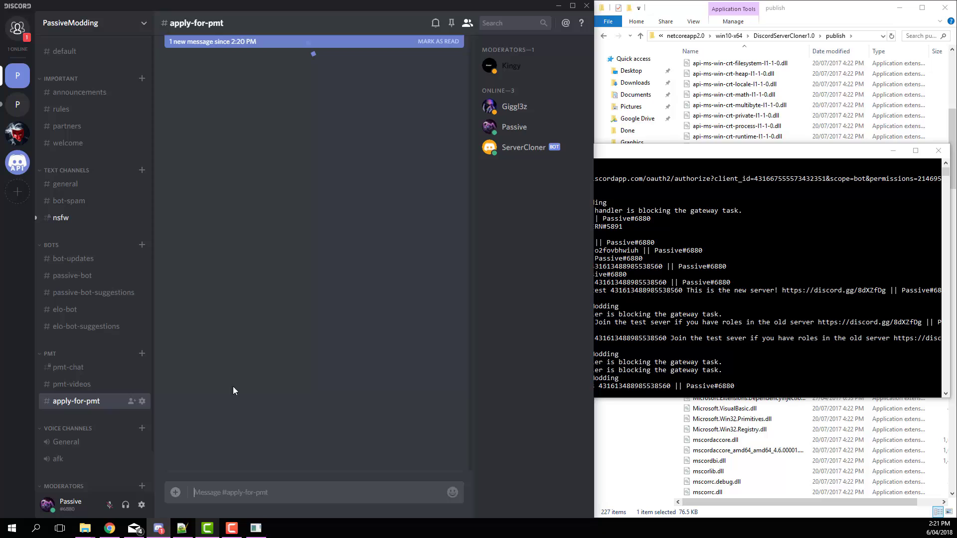
{"action": "scroll", "coordinate": [105, 421], "scroll_direction": "down", "scroll_amount": 2}
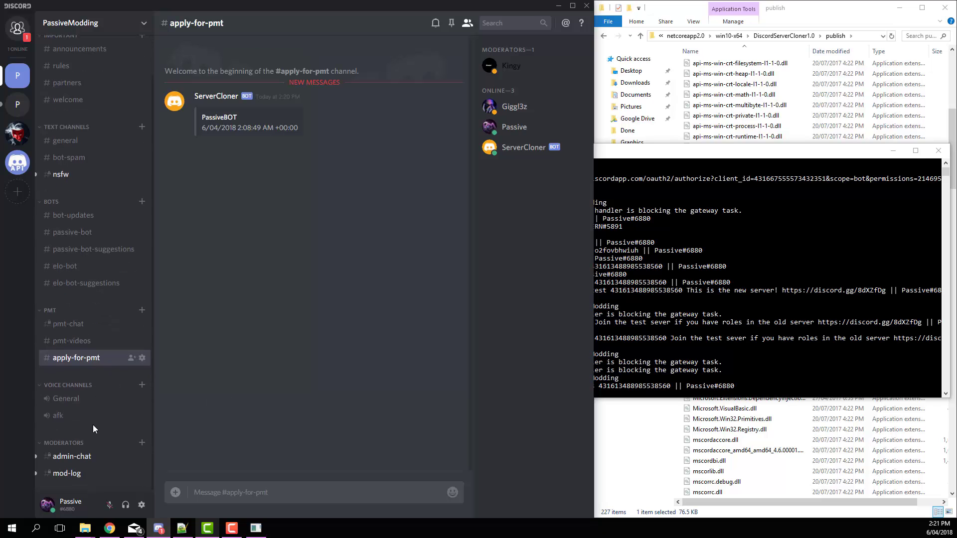
{"action": "left_click", "coordinate": [72, 457]}
{"action": "left_click", "coordinate": [75, 473]}
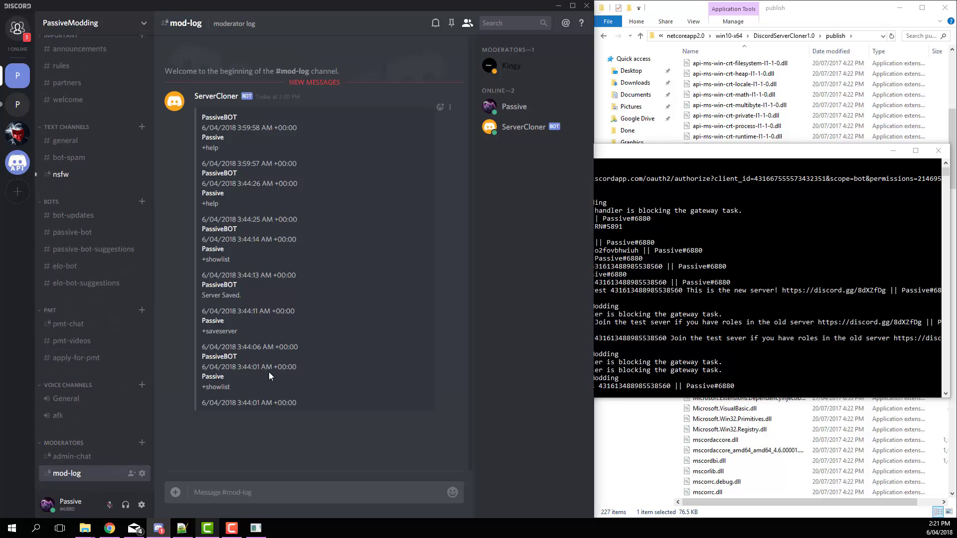
{"action": "scroll", "coordinate": [79, 111], "scroll_direction": "up", "scroll_amount": 2}
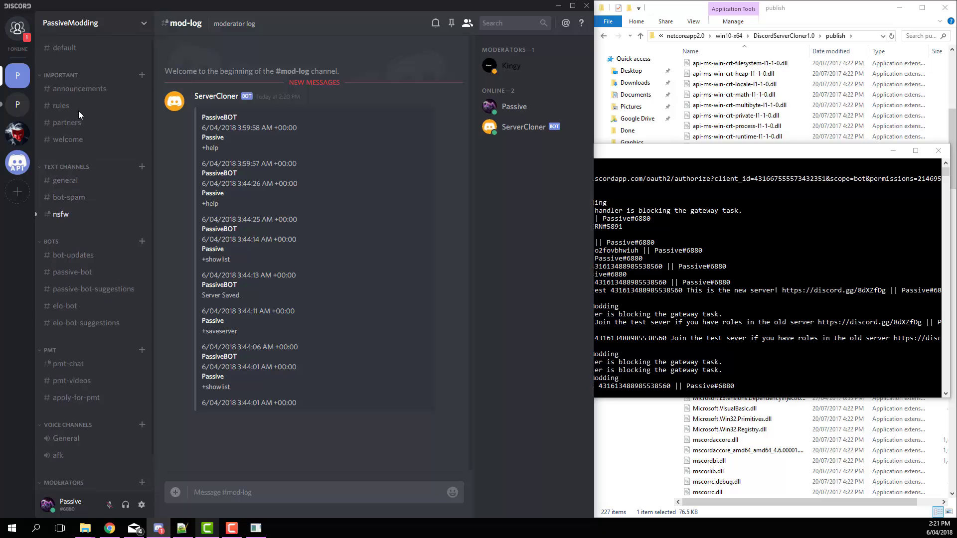
Step: Return to the default channel and review the LoadRoles entry in ServerCloner's command list
{"action": "left_click", "coordinate": [64, 51]}
{"action": "scroll", "coordinate": [243, 328], "scroll_direction": "up", "scroll_amount": 5}
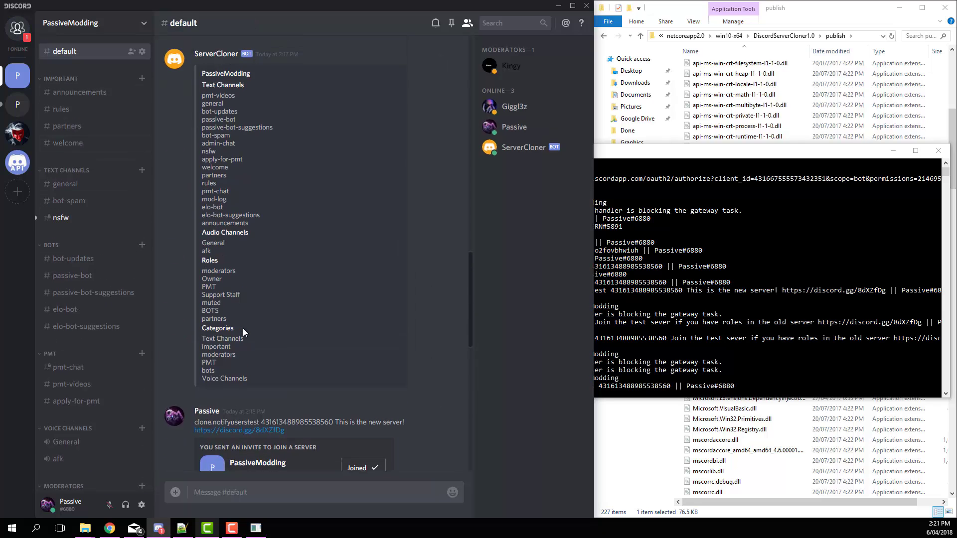
{"action": "scroll", "coordinate": [243, 328], "scroll_direction": "up", "scroll_amount": 7}
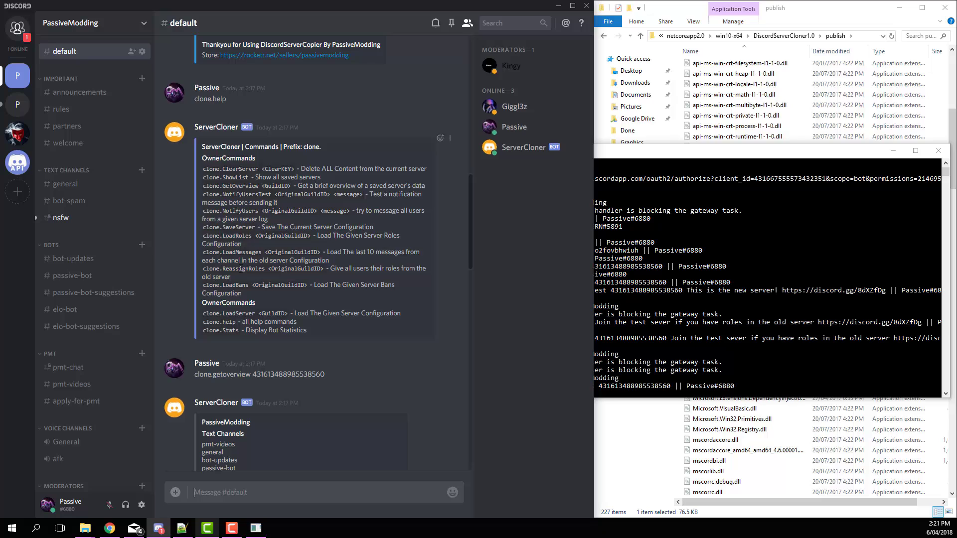
{"action": "left_click_drag", "start_coordinate": [242, 244], "coordinate": [204, 244]}
Step: Examine the role list in the cloned server's settings and the roles assigned to the online moderator
{"action": "left_click", "coordinate": [63, 31]}
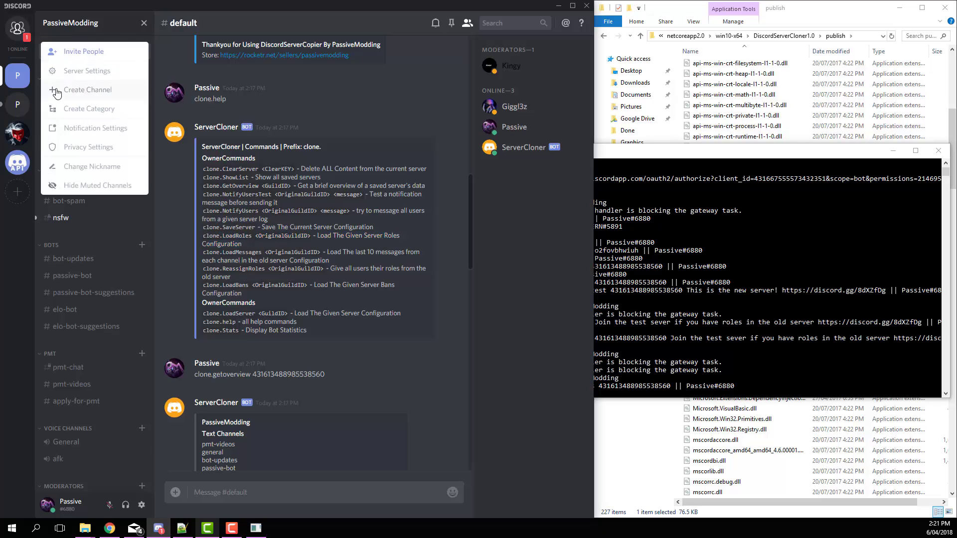
{"action": "left_click", "coordinate": [62, 54]}
{"action": "left_click", "coordinate": [310, 114]}
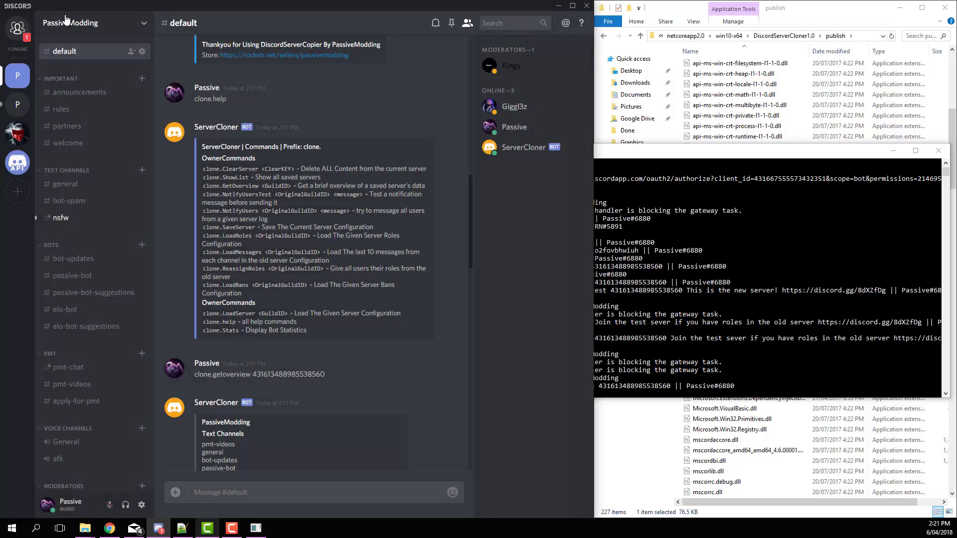
{"action": "left_click", "coordinate": [66, 22]}
{"action": "left_click", "coordinate": [69, 75]}
{"action": "left_click", "coordinate": [73, 108]}
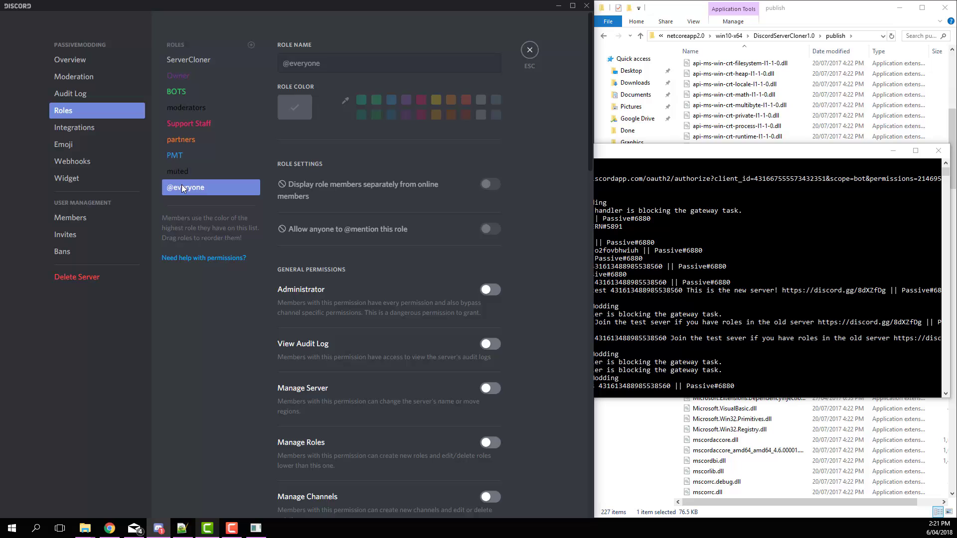
{"action": "left_click", "coordinate": [526, 54]}
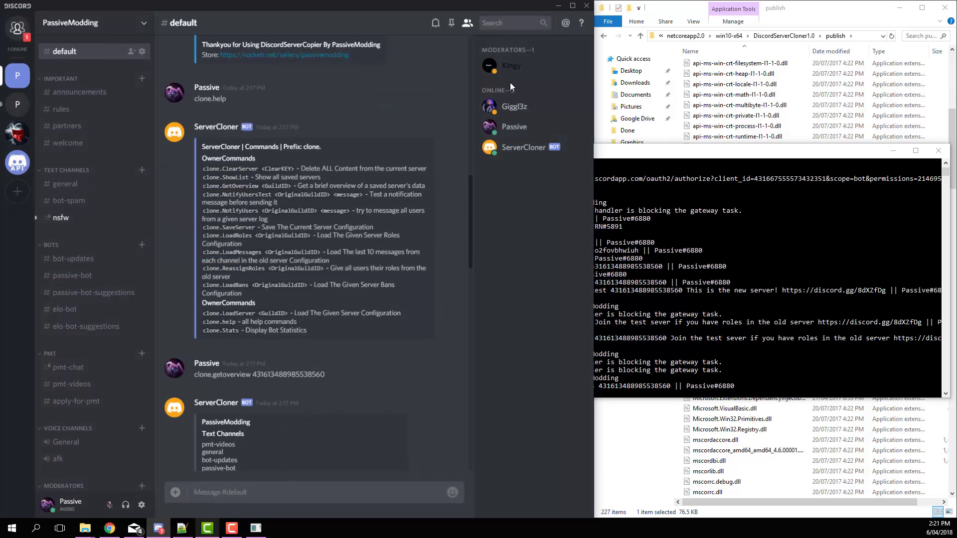
{"action": "left_click", "coordinate": [504, 66]}
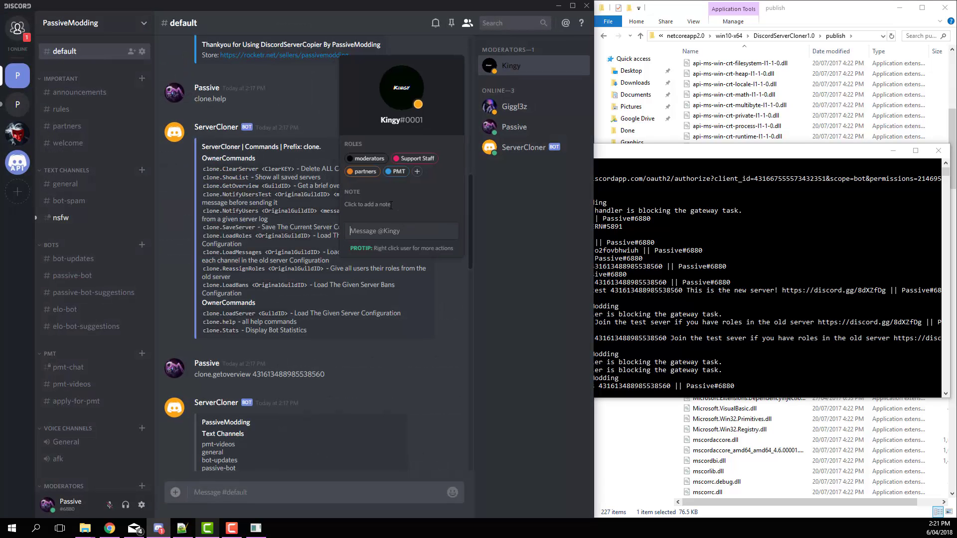
{"action": "left_click", "coordinate": [368, 360]}
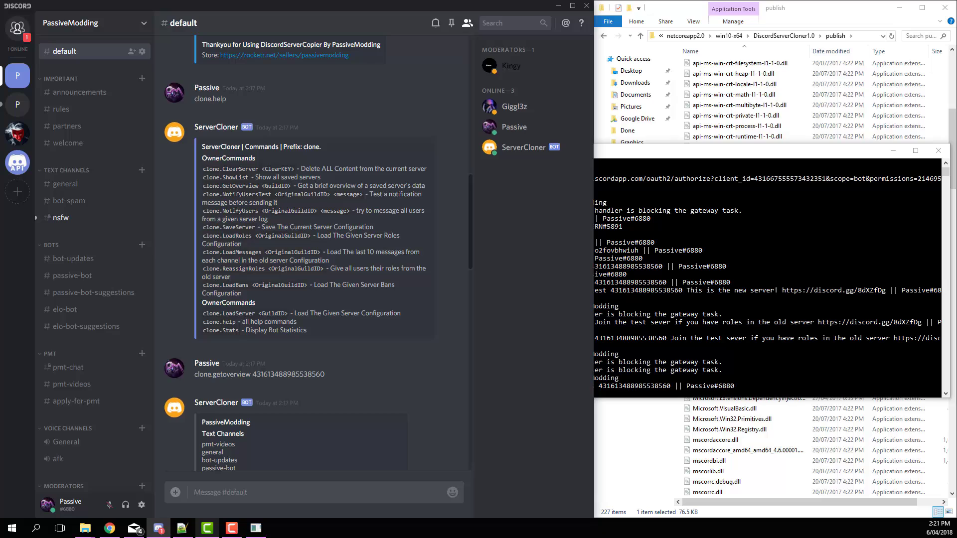
Step: Read the LoadBans, LoadServer, help and Stats entries in ServerCloner's command list
{"action": "left_click_drag", "start_coordinate": [202, 287], "coordinate": [286, 296]}
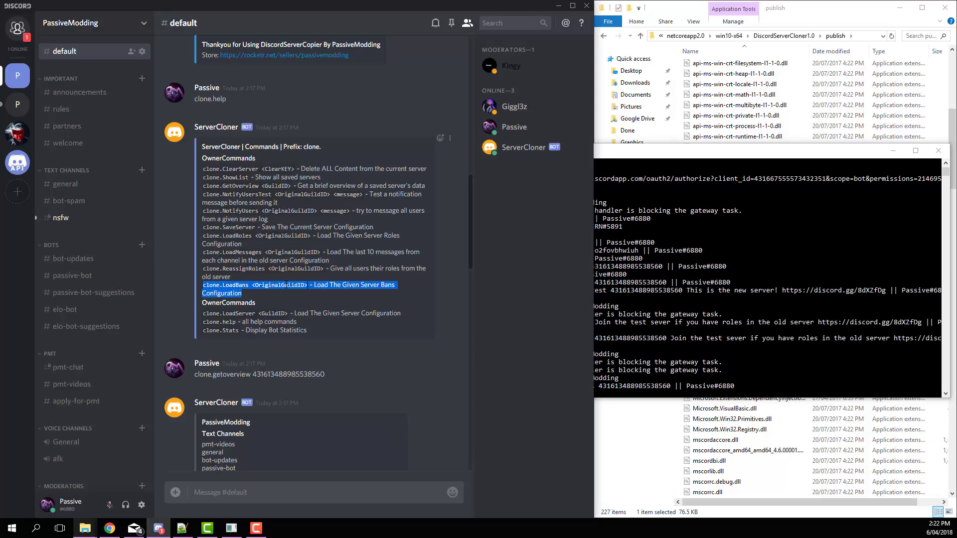
{"action": "left_click", "coordinate": [287, 285]}
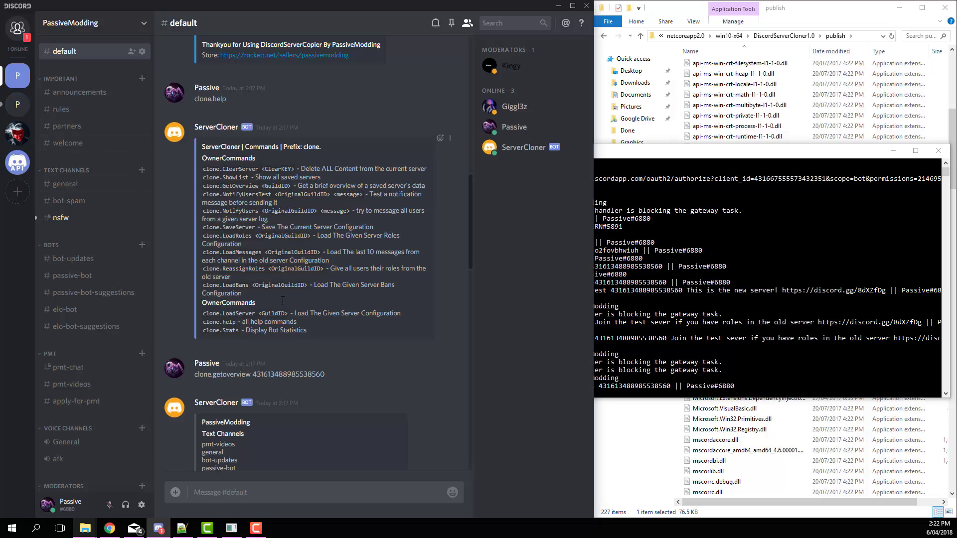
{"action": "left_click_drag", "start_coordinate": [316, 331], "coordinate": [197, 338]}
{"action": "left_click", "coordinate": [199, 306]}
{"action": "left_click", "coordinate": [303, 338]}
{"action": "left_click", "coordinate": [243, 272]}
{"action": "left_click", "coordinate": [313, 343]}
{"action": "left_click", "coordinate": [282, 332]}
{"action": "left_click", "coordinate": [197, 338]}
Step: Check ServerCloner's reply to clone.loadmessages among the latest messages in the default channel
{"action": "scroll", "coordinate": [243, 405], "scroll_direction": "down", "scroll_amount": 10}
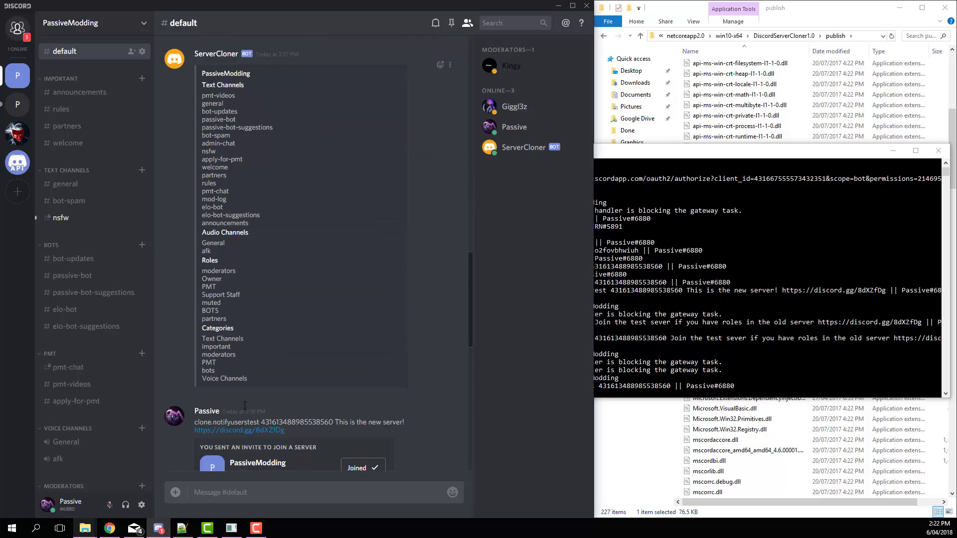
{"action": "scroll", "coordinate": [244, 406], "scroll_direction": "down", "scroll_amount": 5}
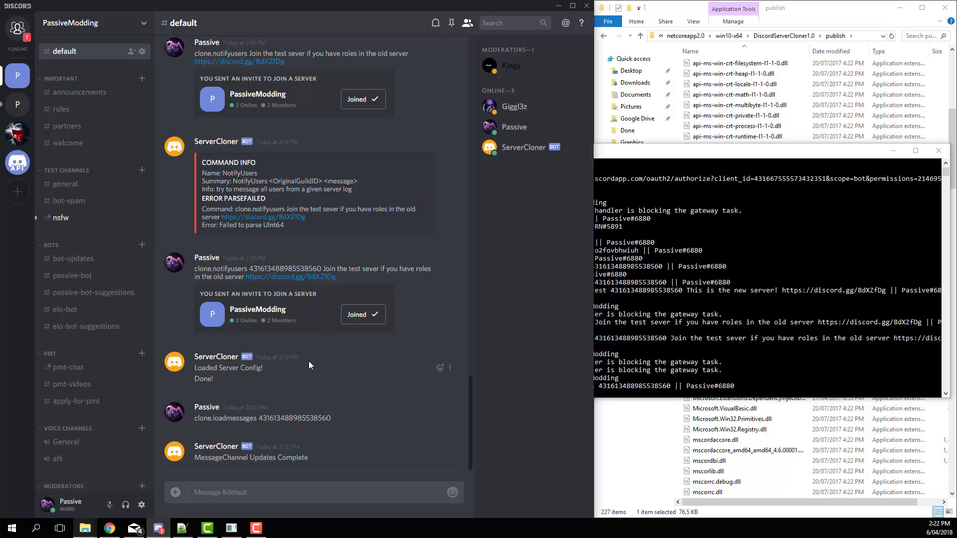
{"action": "scroll", "coordinate": [309, 365], "scroll_direction": "up", "scroll_amount": 3}
{"action": "scroll", "coordinate": [309, 365], "scroll_direction": "down", "scroll_amount": 3}
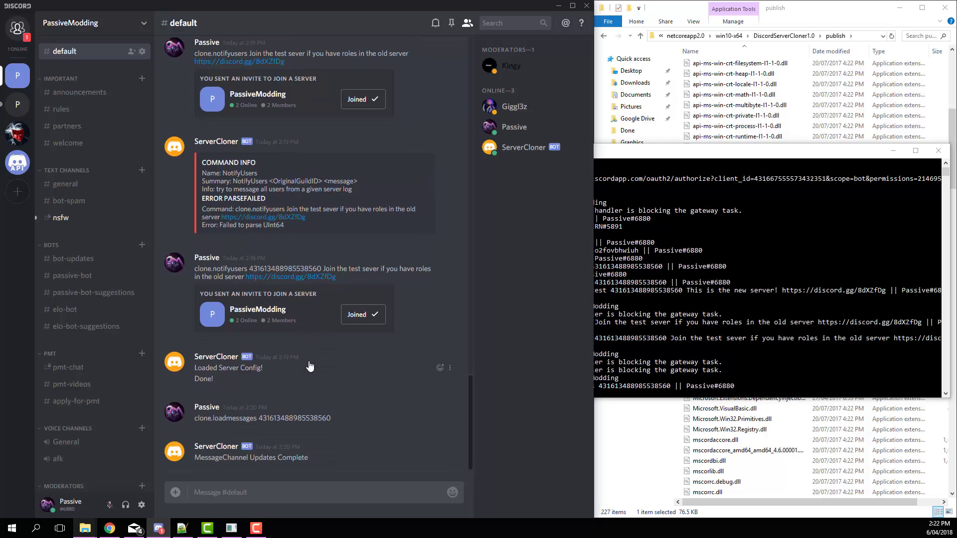